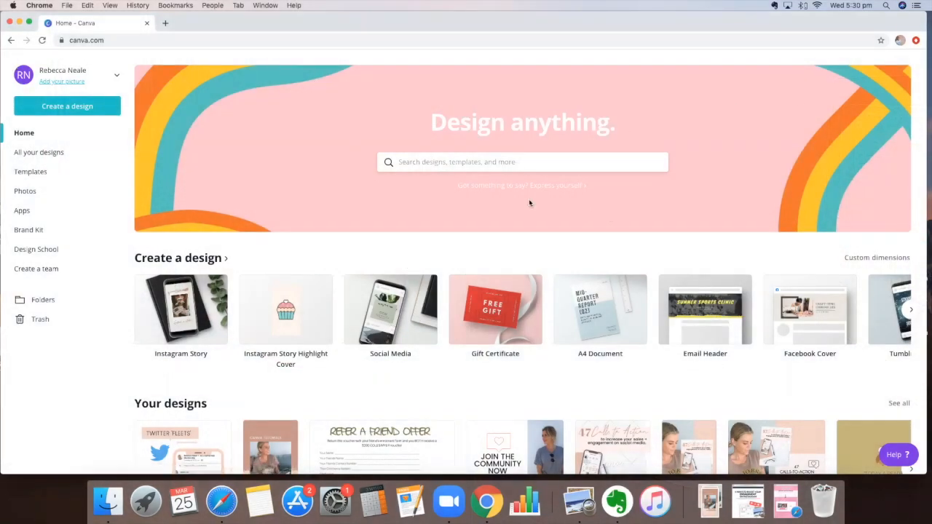
# Step: Show the full Create a design catalogue and browse its print, social media and document types
pyautogui.scroll(-1, 481, 188)
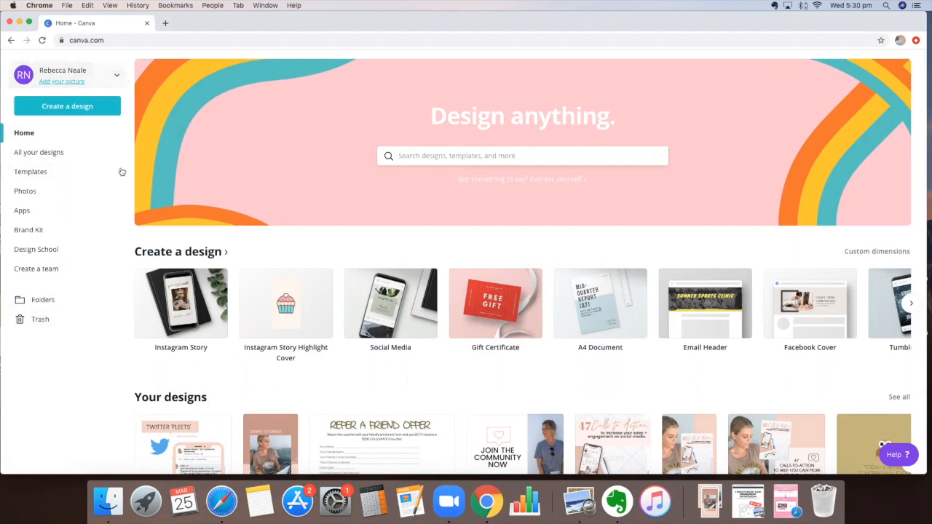
pyautogui.click(203, 251)
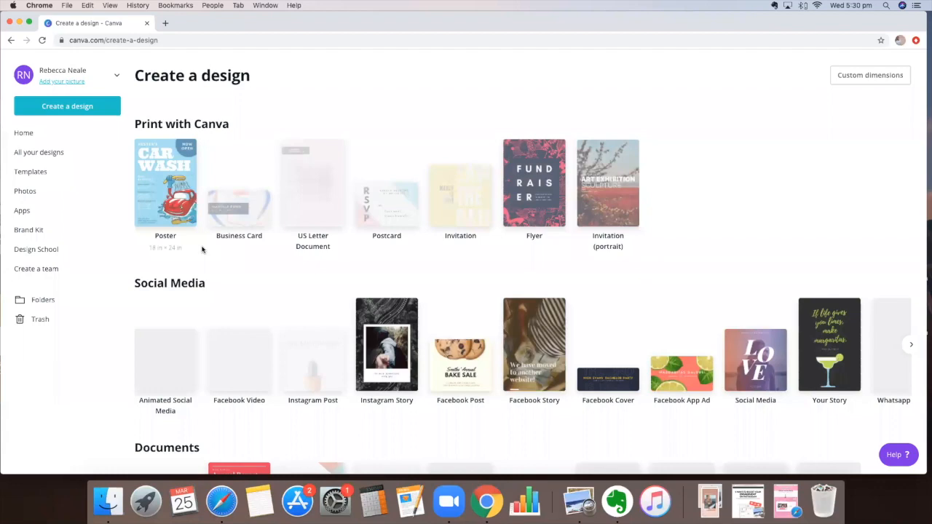
pyautogui.scroll(-6, 202, 250)
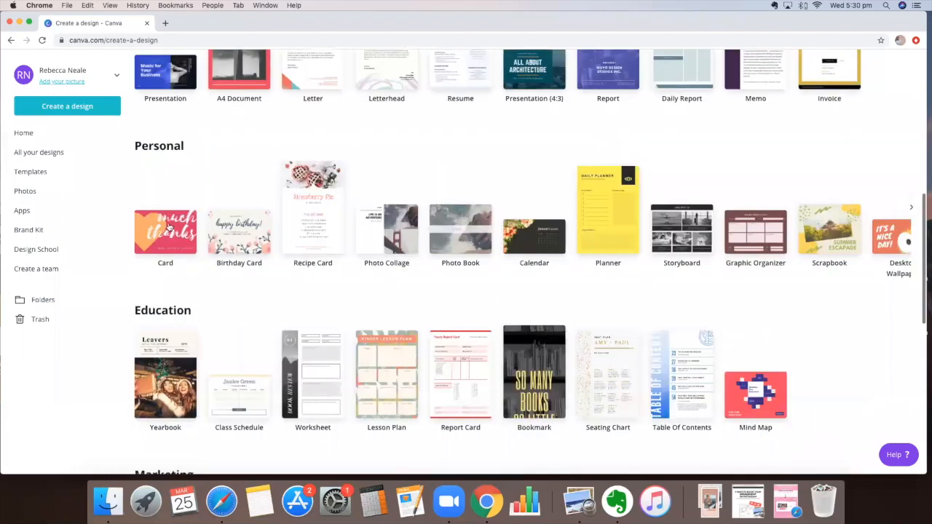
pyautogui.scroll(-5, 169, 228)
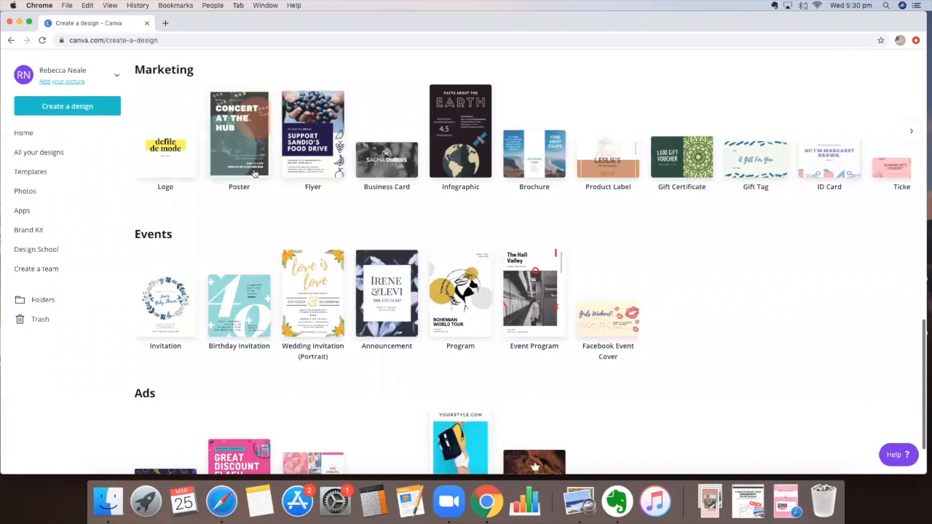
pyautogui.scroll(12, 276, 257)
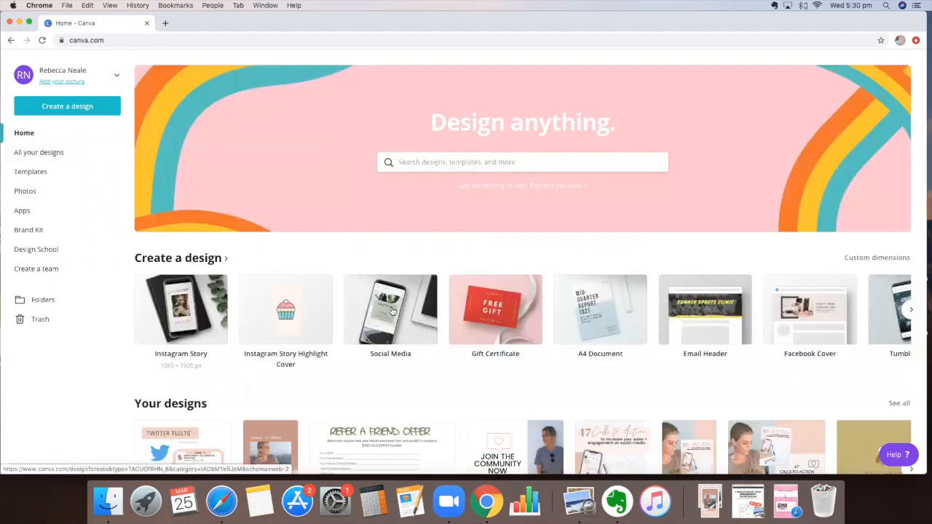
pyautogui.click(200, 261)
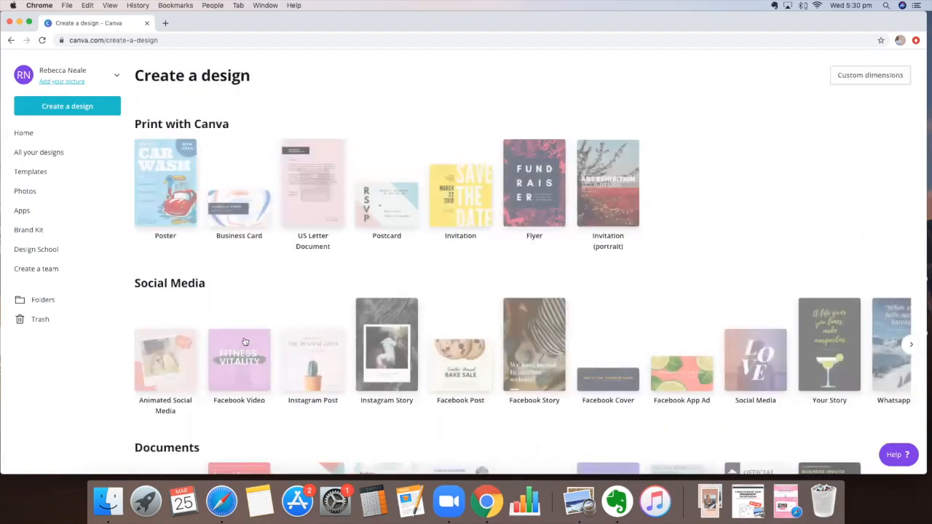
pyautogui.scroll(-1, 246, 339)
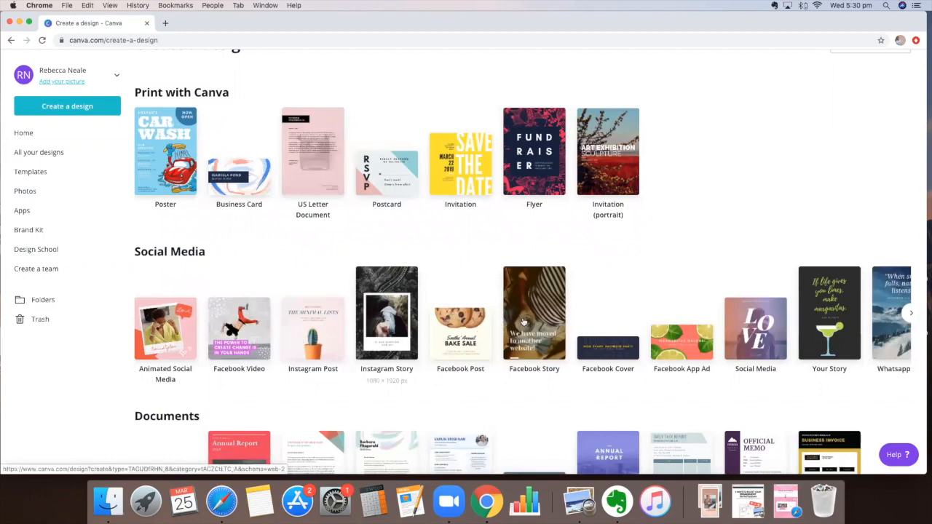
pyautogui.scroll(-1, 532, 324)
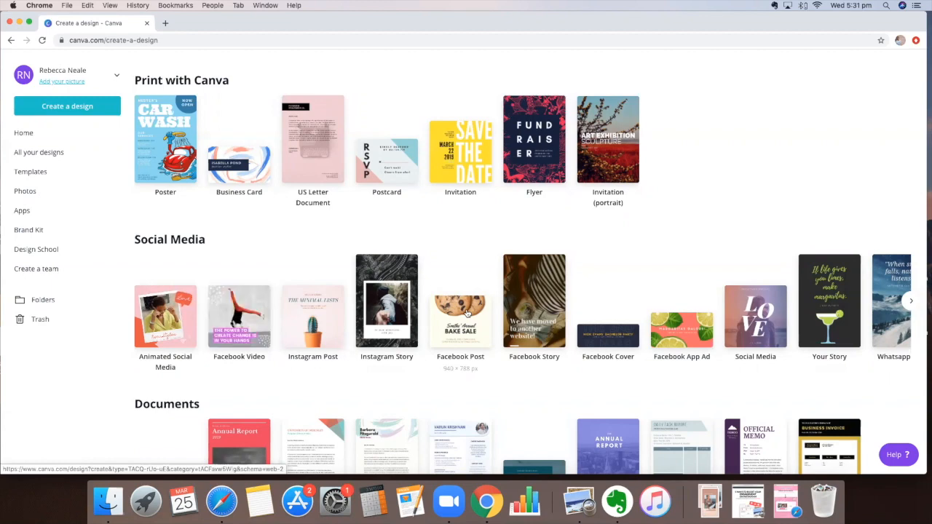
# Step: Start a blank Instagram Post design and scroll the templates toward the peach 'Life shrinks or expands' quote
pyautogui.click(316, 321)
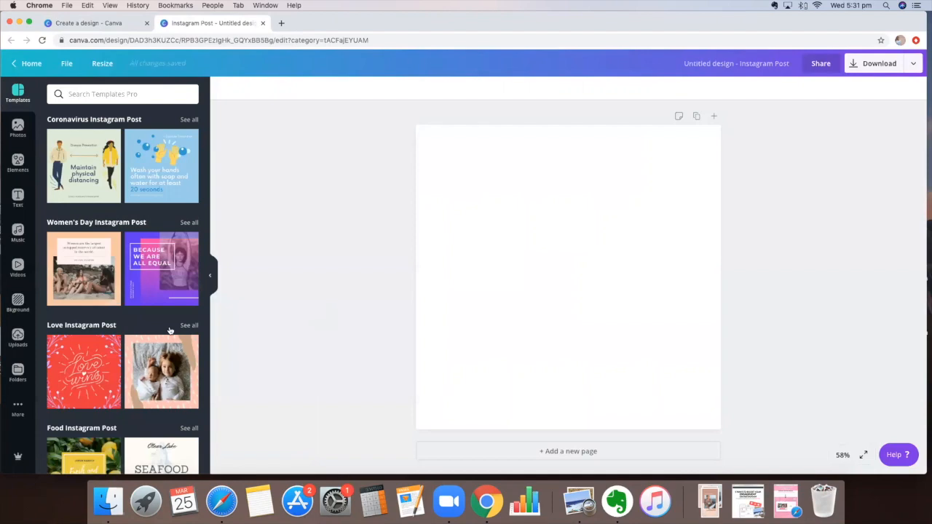
pyautogui.scroll(-5, 157, 92)
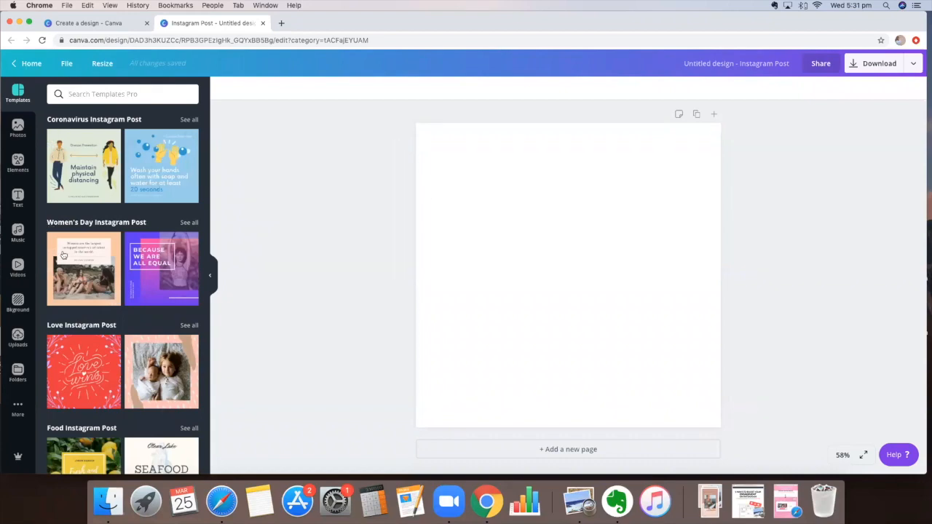
pyautogui.scroll(-3, 62, 255)
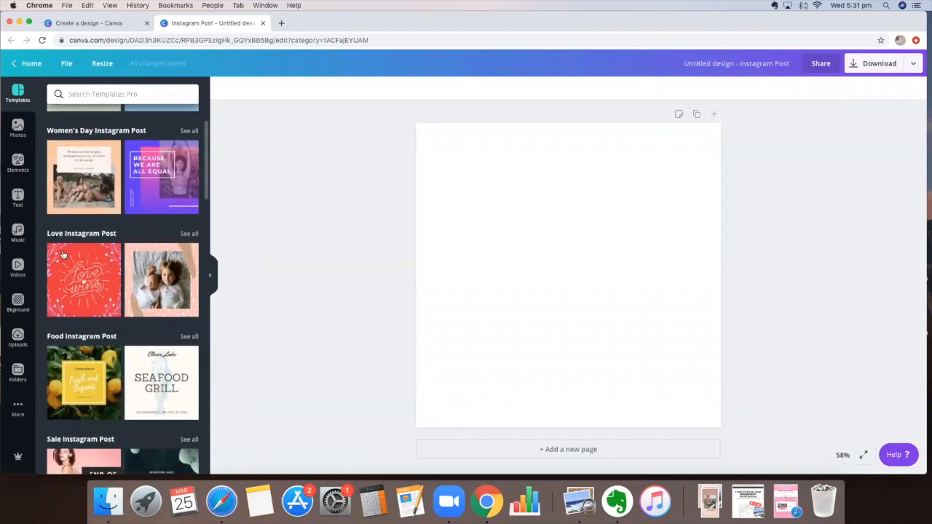
pyautogui.scroll(-2, 62, 255)
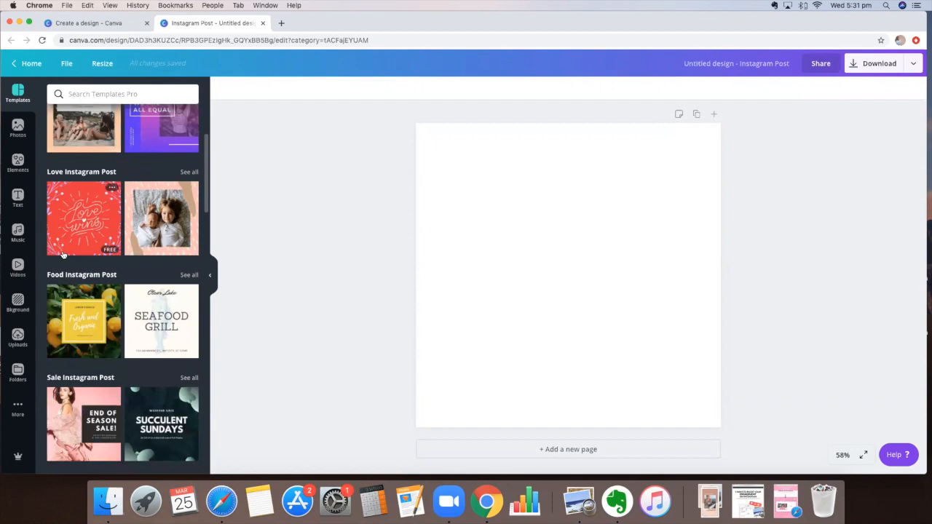
pyautogui.scroll(-4, 62, 255)
pyautogui.scroll(-6, 63, 255)
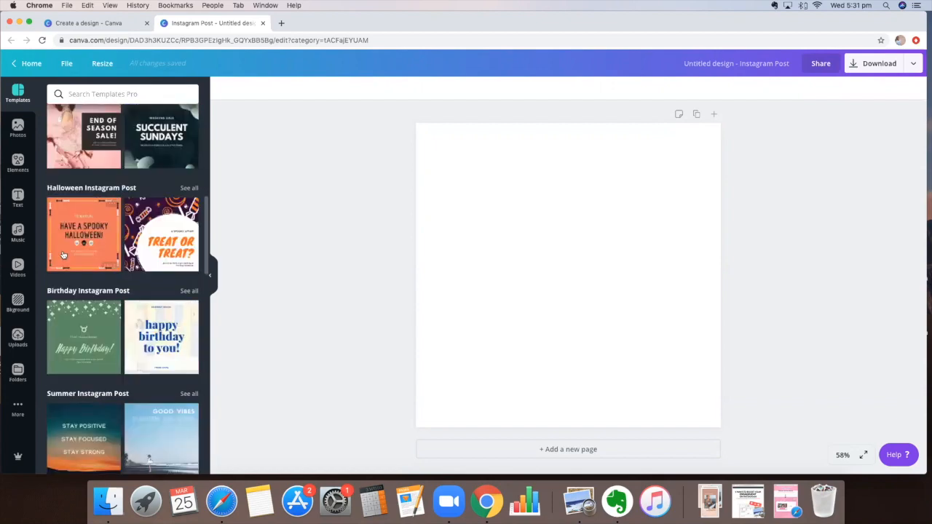
pyautogui.scroll(-6, 63, 255)
pyautogui.scroll(-3, 63, 255)
pyautogui.scroll(-4, 62, 255)
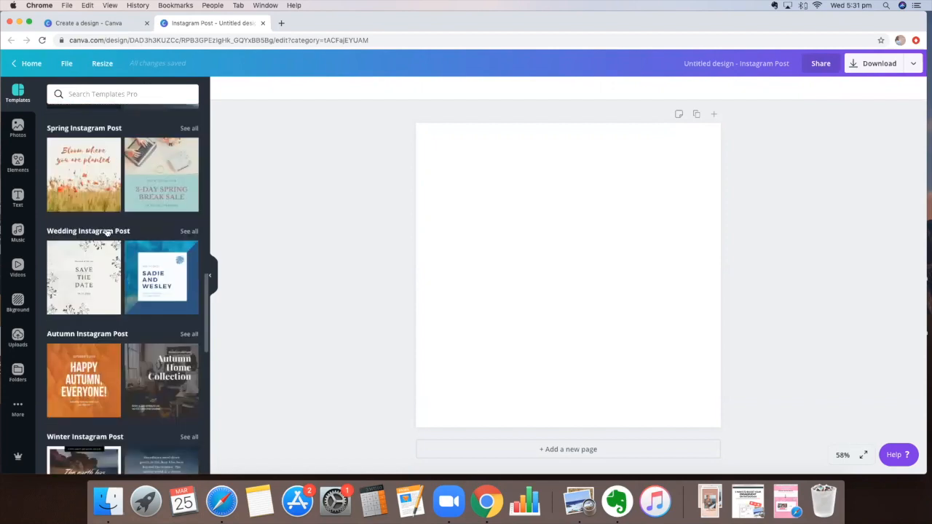
pyautogui.scroll(-7, 107, 232)
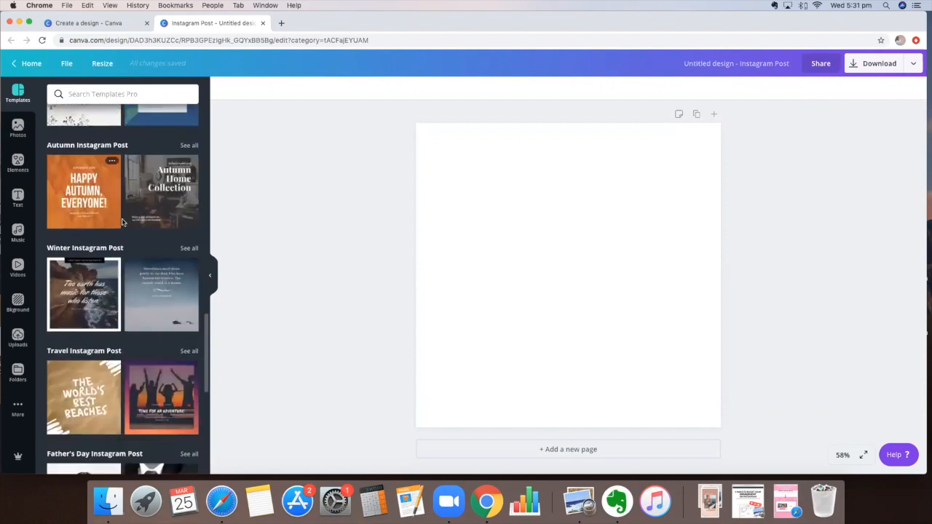
pyautogui.scroll(-2, 122, 223)
pyautogui.scroll(-3, 122, 223)
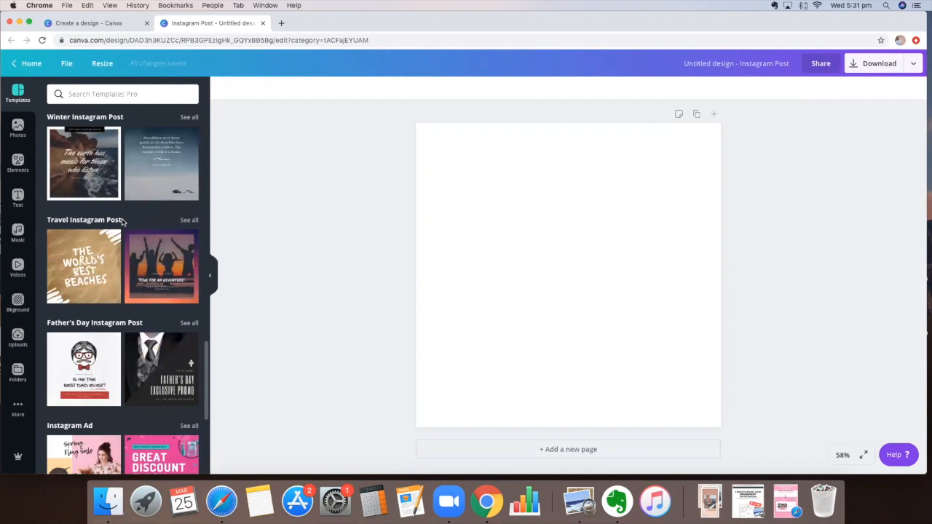
pyautogui.scroll(-4, 123, 222)
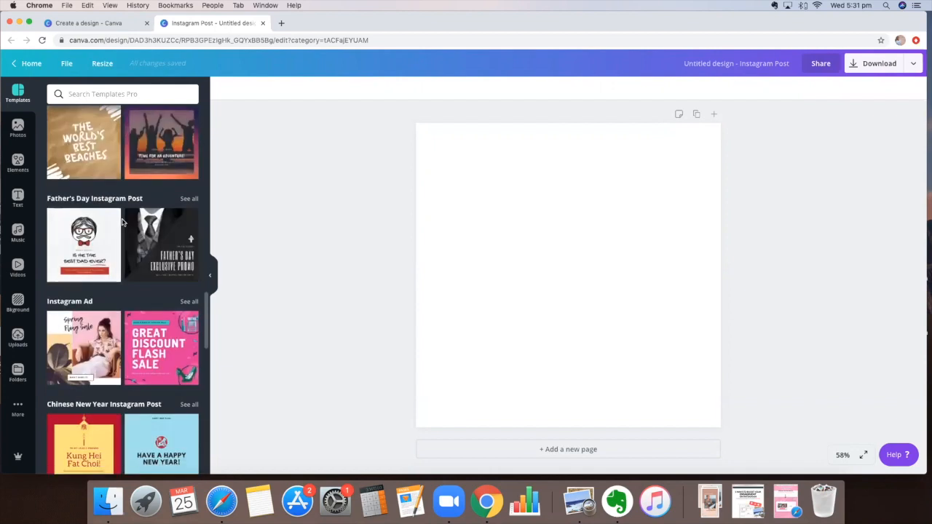
pyautogui.scroll(-7, 122, 222)
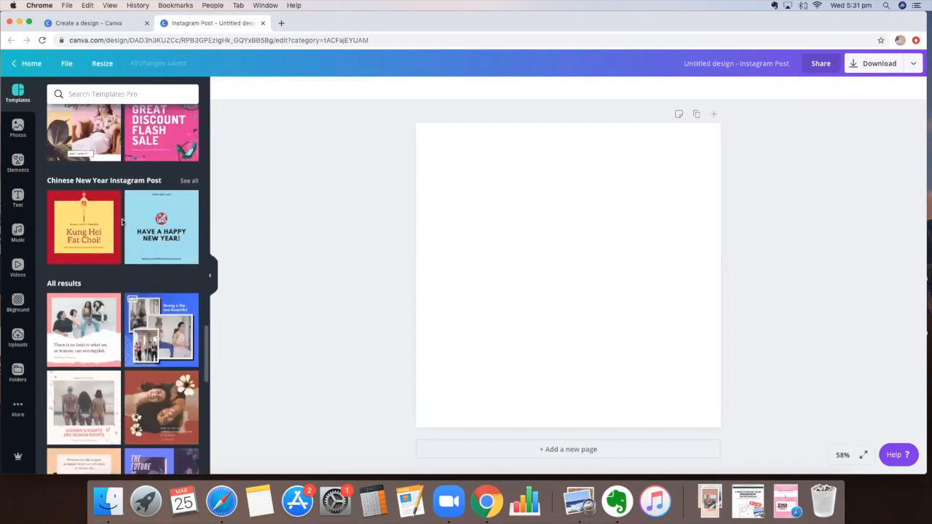
pyautogui.scroll(-1, 122, 222)
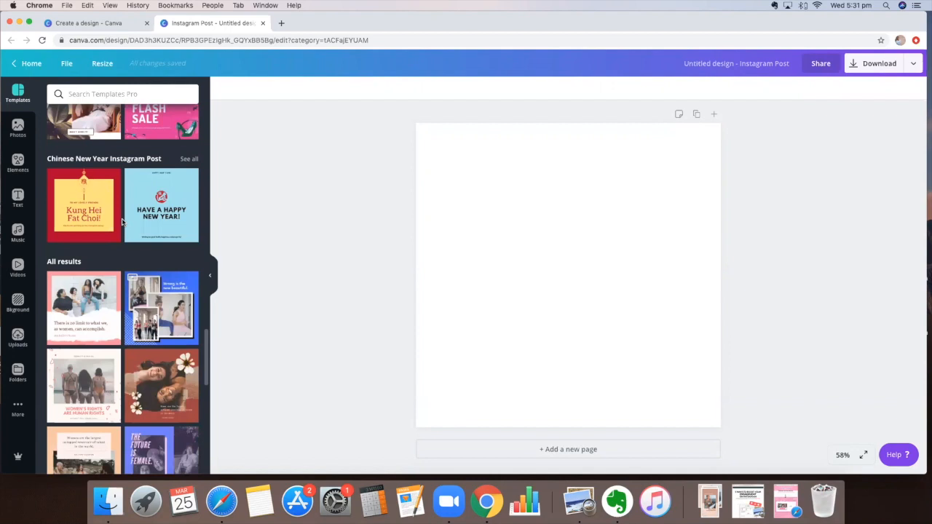
pyautogui.scroll(-1, 122, 223)
pyautogui.scroll(-1, 122, 222)
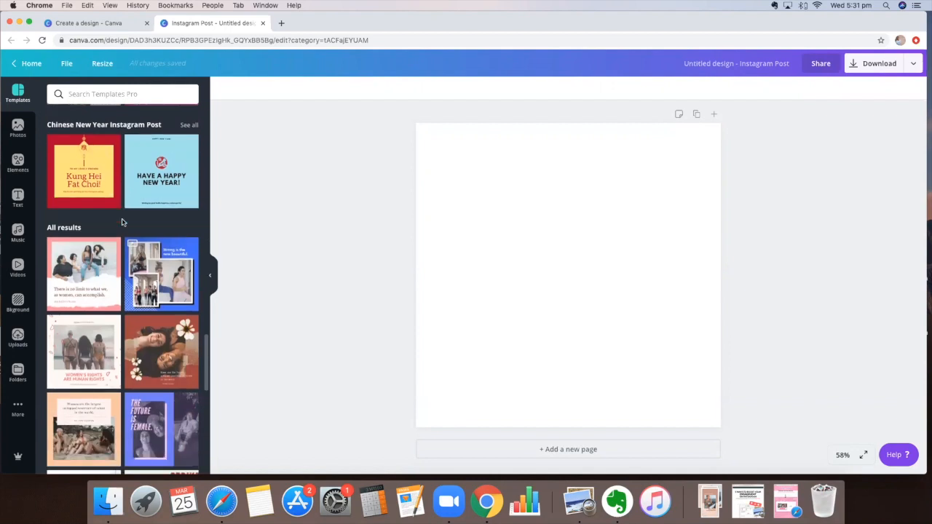
pyautogui.scroll(-3, 122, 223)
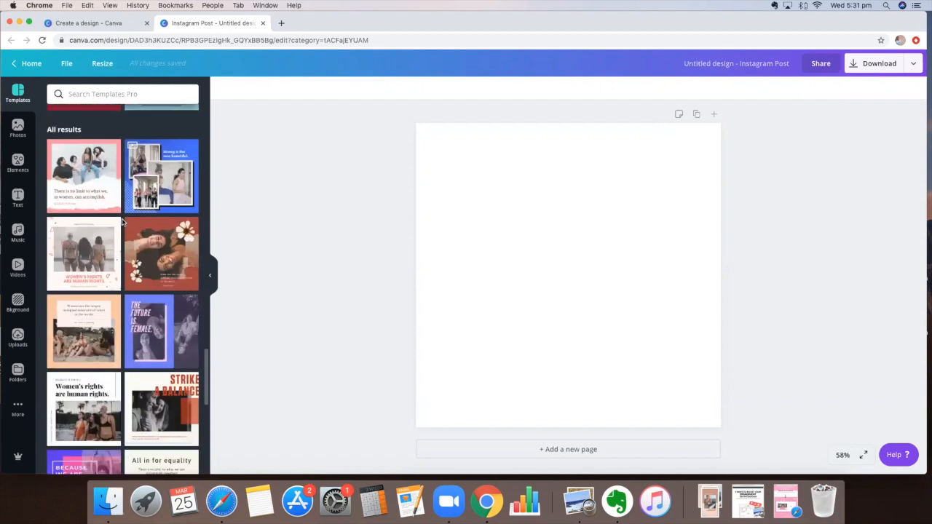
pyautogui.scroll(-3, 122, 222)
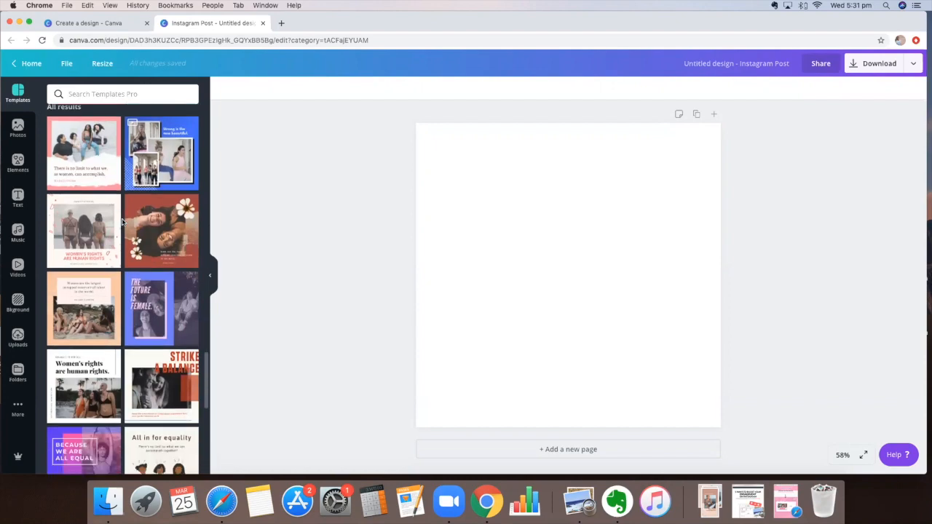
pyautogui.scroll(-10, 122, 222)
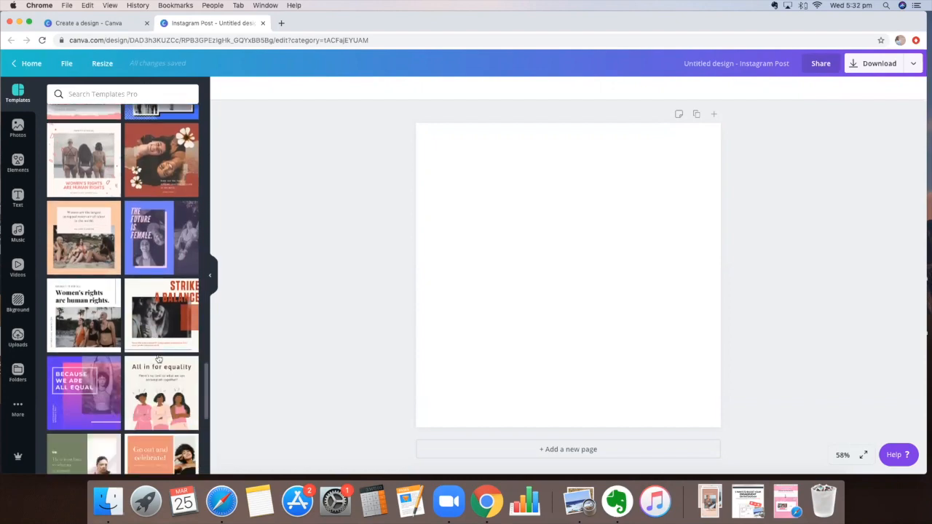
pyautogui.scroll(-7, 117, 277)
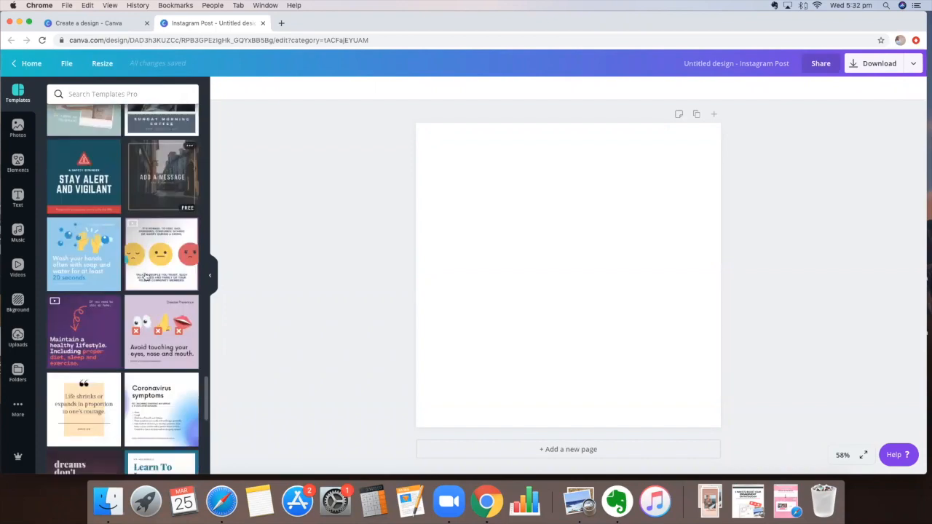
pyautogui.scroll(-2, 86, 266)
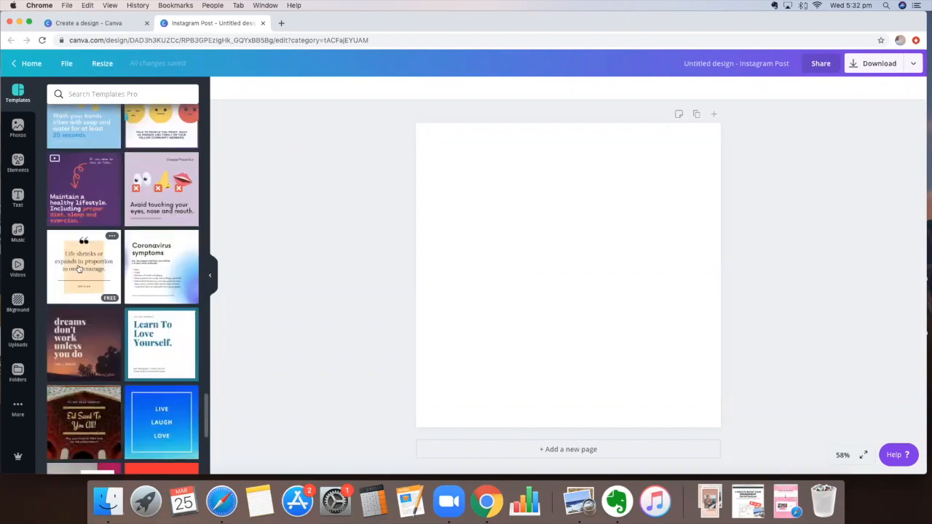
pyautogui.scroll(-2, 80, 255)
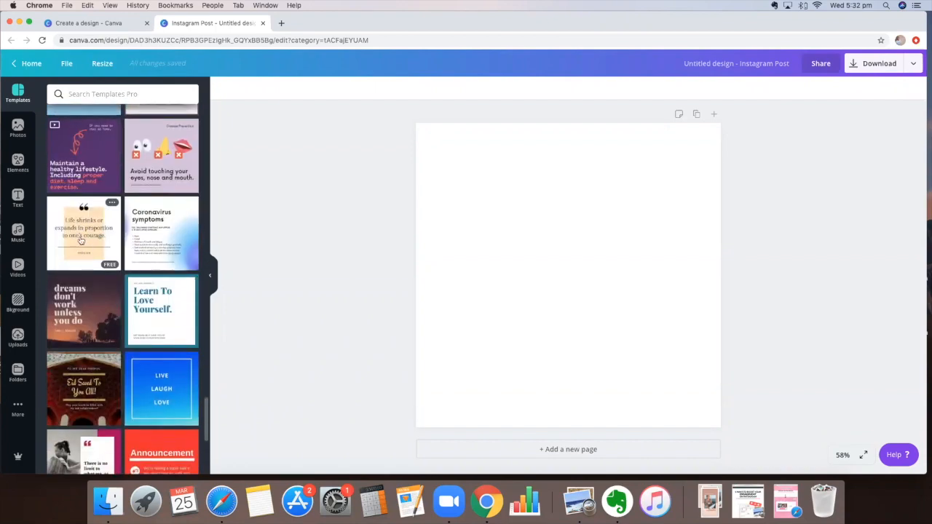
pyautogui.scroll(-5, 82, 240)
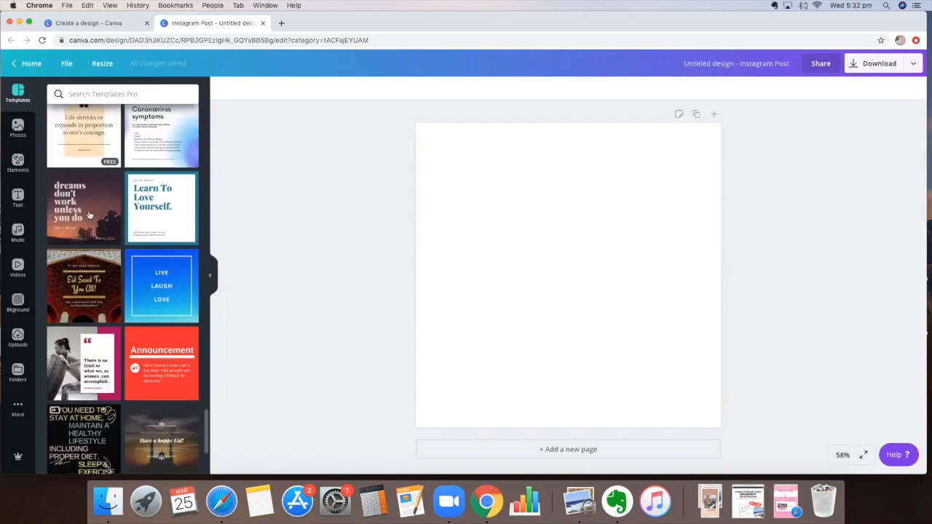
pyautogui.scroll(-2, 89, 215)
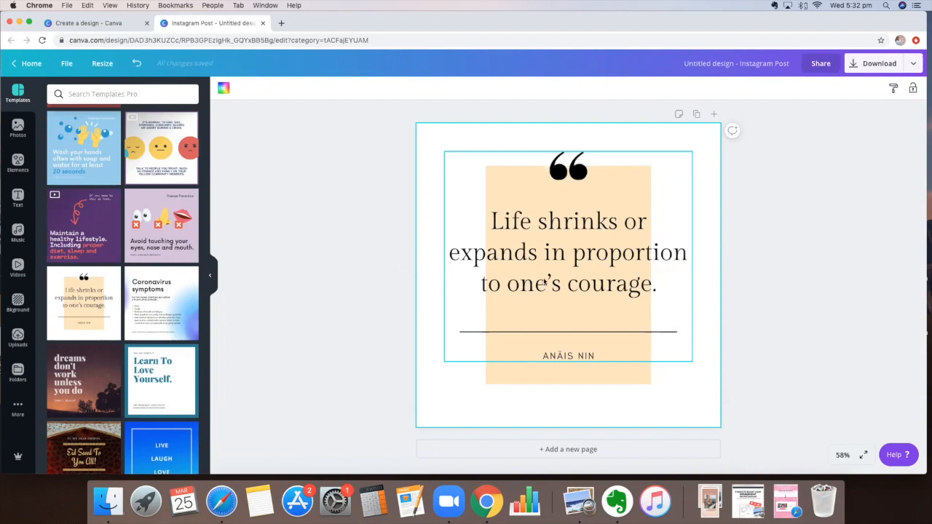
# Step: Rewrite the quote text as 'Offering Free Health Coaching discovery calls.'
pyautogui.click(545, 282)
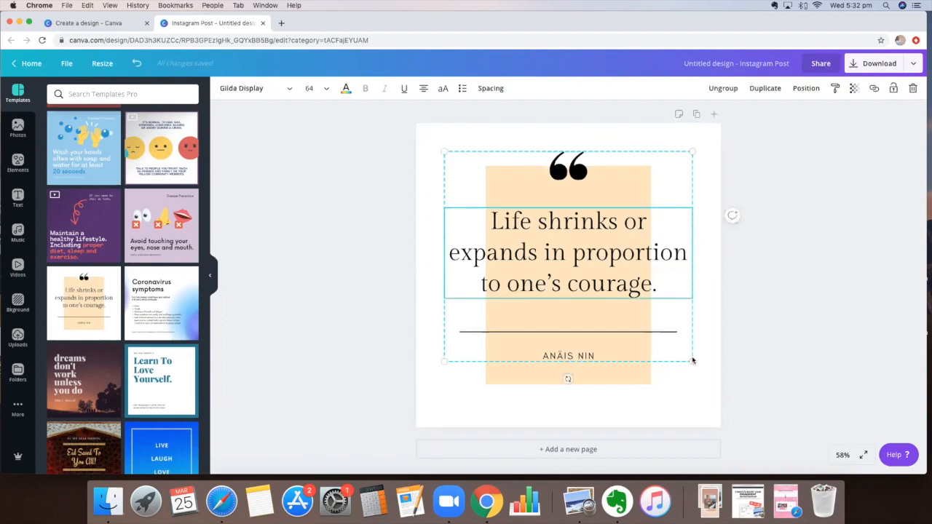
pyautogui.doubleClick(512, 233)
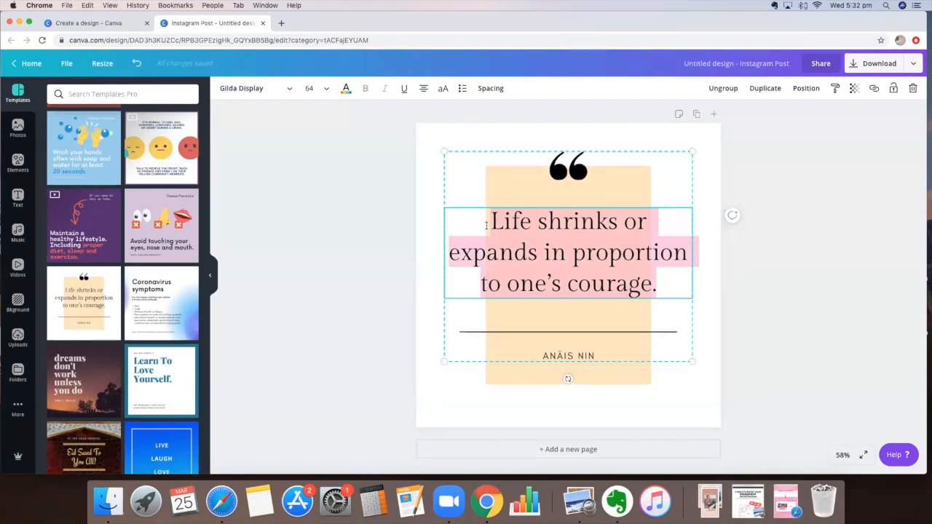
pyautogui.write('Off')
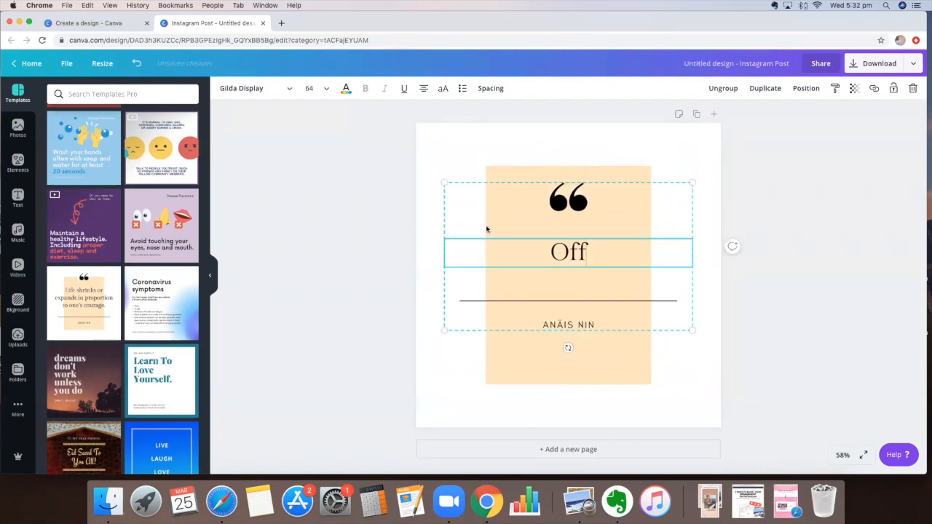
pyautogui.write('ering Health Coac')
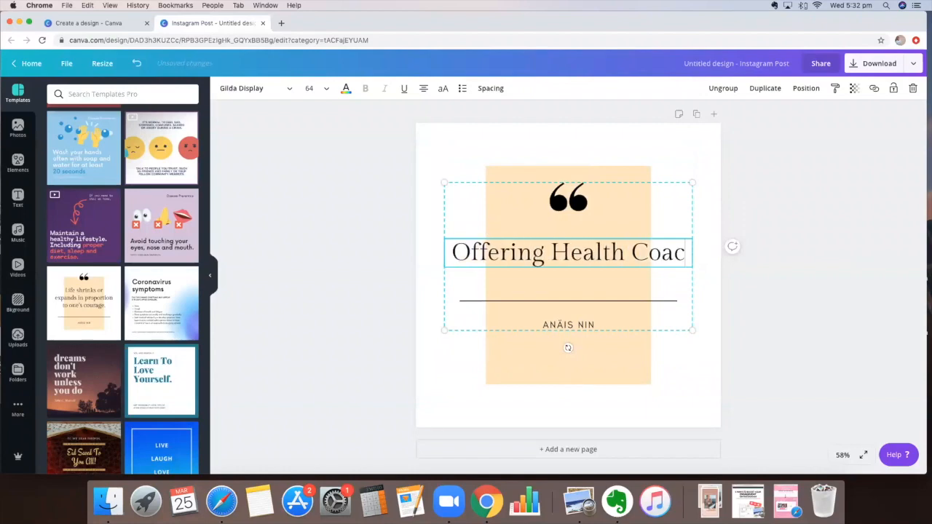
pyautogui.write('hing disco')
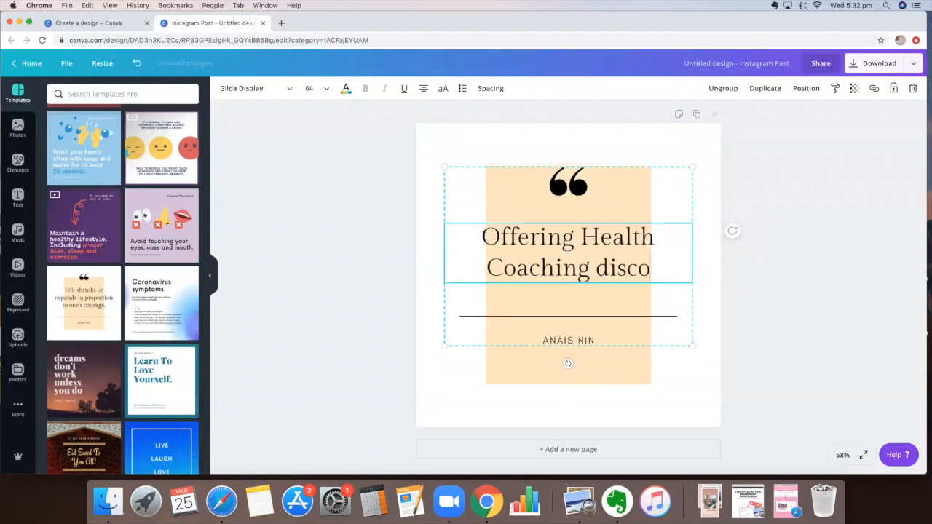
pyautogui.press('BackSpace')
pyautogui.write('o')
pyautogui.write('very calls.')
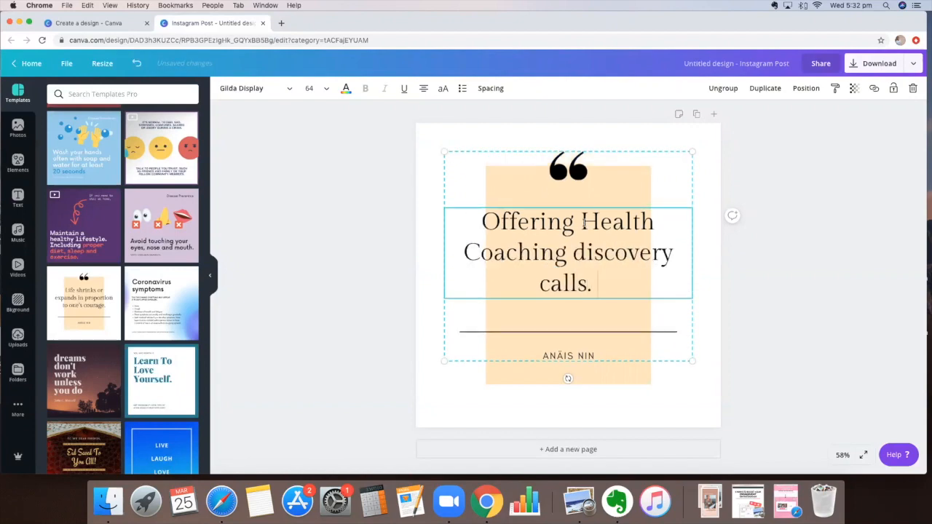
pyautogui.write('F')
pyautogui.press('BackSpace')
pyautogui.write('Fre')
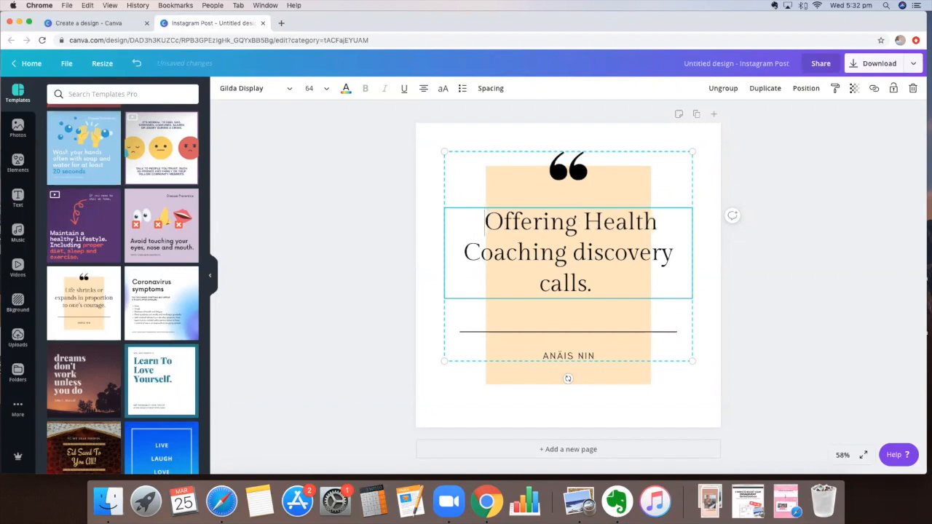
pyautogui.press('BackSpace')
pyautogui.press('BackSpace')
pyautogui.press('BackSpace')
pyautogui.write('Free')
pyautogui.press('Return')
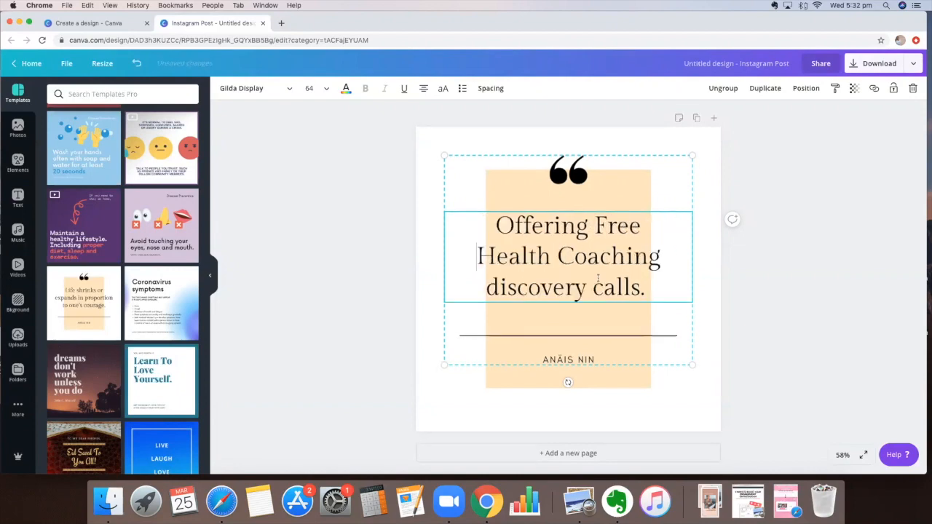
pyautogui.click(734, 317)
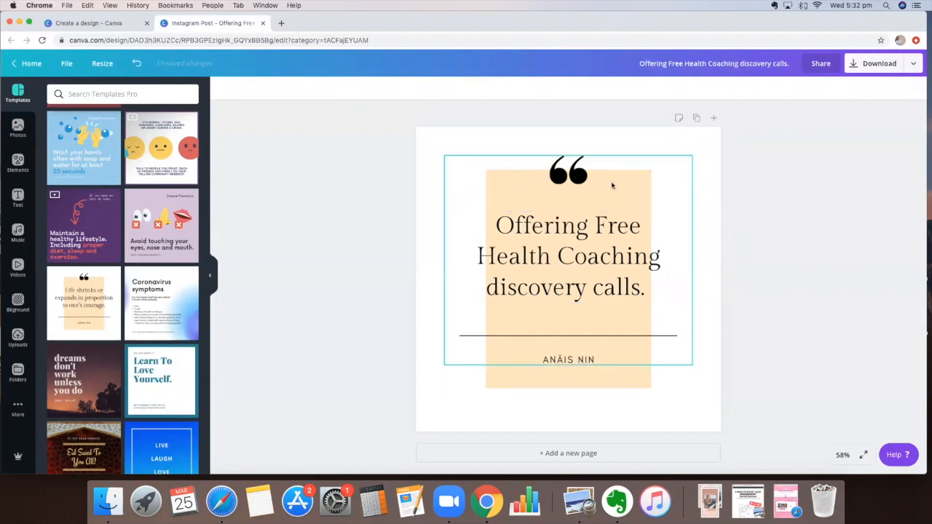
# Step: Delete the quote mark and bring up the peach rectangle's colour options
pyautogui.click(580, 179)
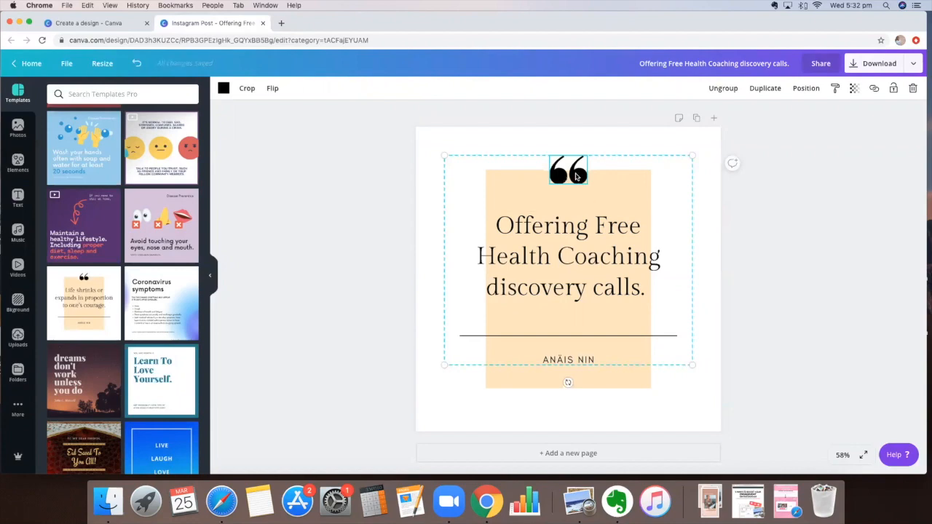
pyautogui.press('Delete')
pyautogui.click(560, 175)
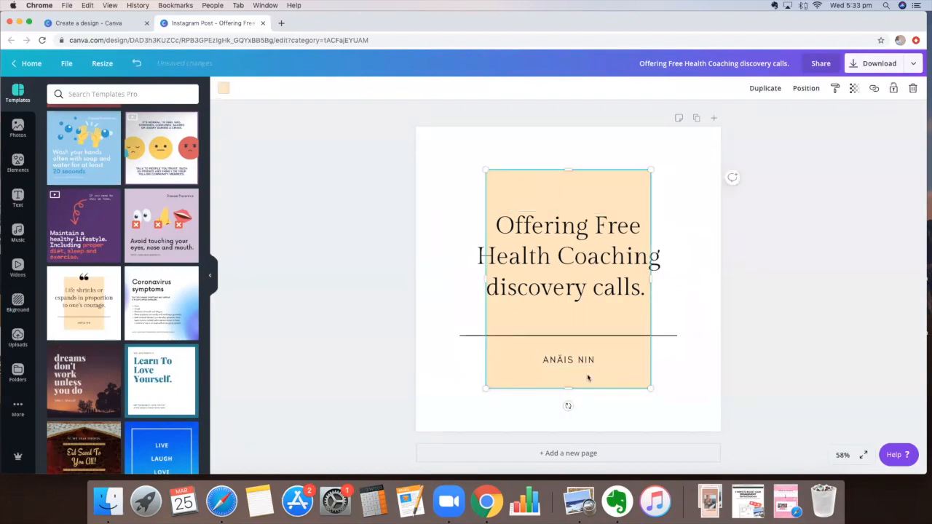
pyautogui.click(223, 88)
pyautogui.click(224, 88)
pyautogui.click(224, 88)
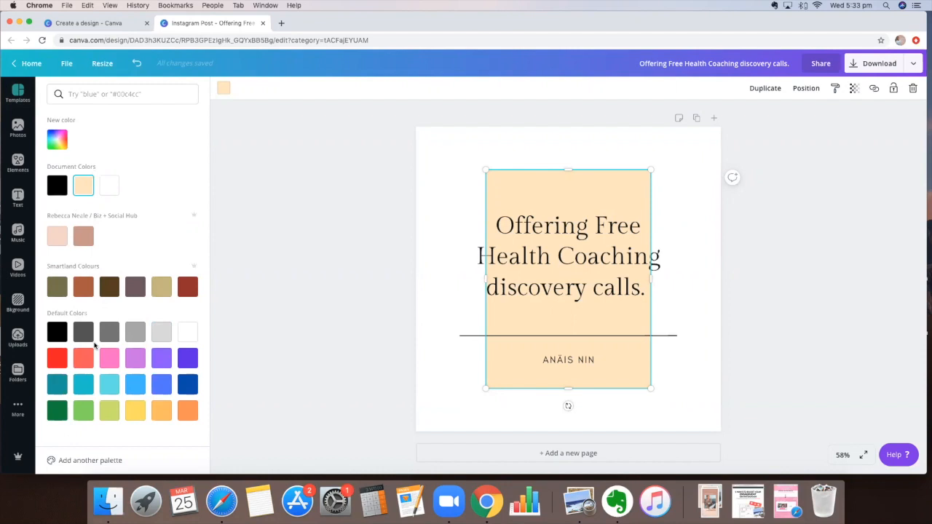
# Step: Fill the rectangle with the custom soft teal #65c0c4
pyautogui.click(102, 287)
pyautogui.click(109, 384)
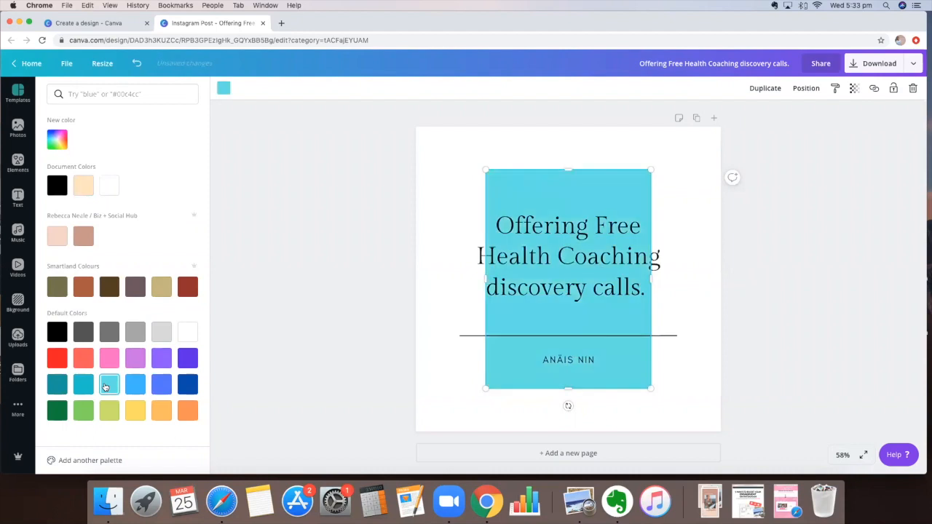
pyautogui.click(59, 141)
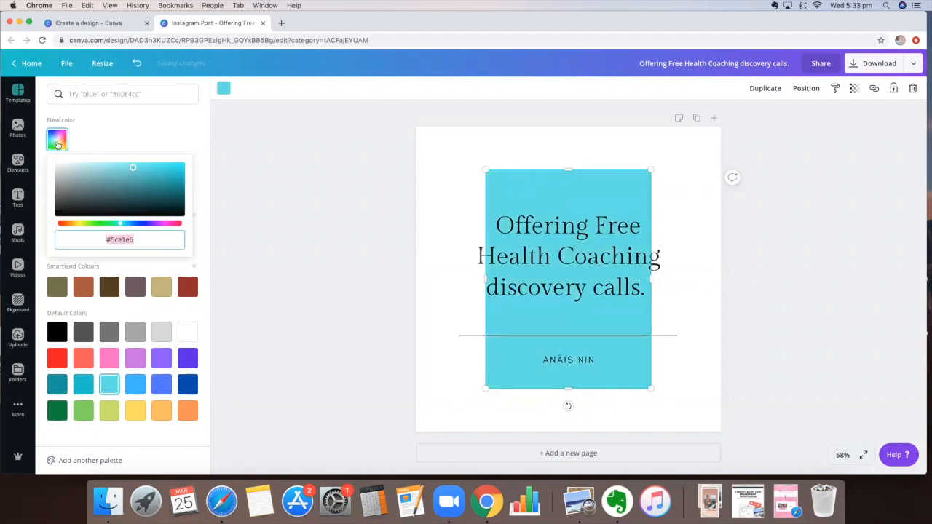
pyautogui.click(60, 143)
pyautogui.click(62, 144)
pyautogui.moveTo(135, 175)
pyautogui.mouseDown()
pyautogui.moveTo(78, 172)
pyautogui.moveTo(133, 175)
pyautogui.moveTo(117, 175)
pyautogui.mouseUp()
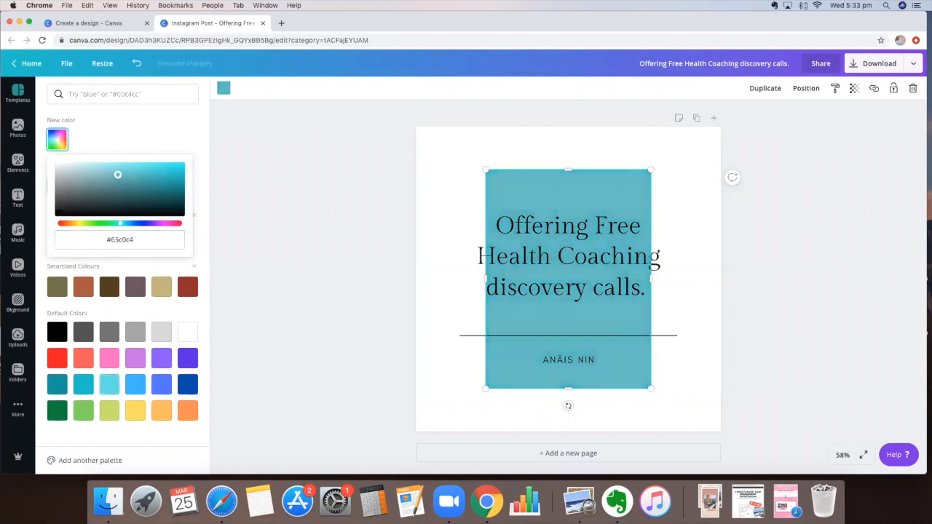
pyautogui.click(206, 169)
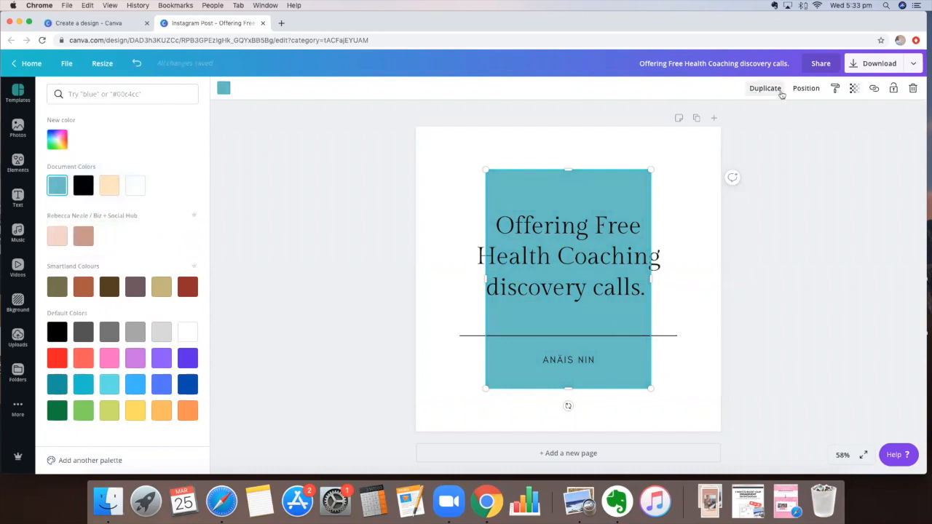
# Step: Set the teal rectangle's transparency to 62
pyautogui.click(855, 96)
pyautogui.moveTo(826, 115)
pyautogui.mouseDown()
pyautogui.moveTo(769, 114)
pyautogui.moveTo(828, 115)
pyautogui.mouseUp()
pyautogui.click(725, 304)
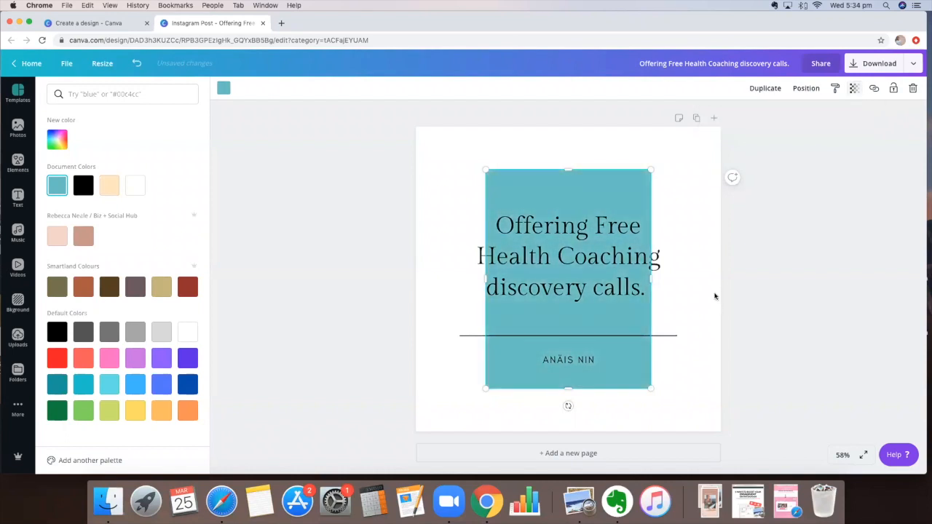
# Step: Change the author line under the divider to 'DM FOR MORE DETAILS.'
pyautogui.click(561, 360)
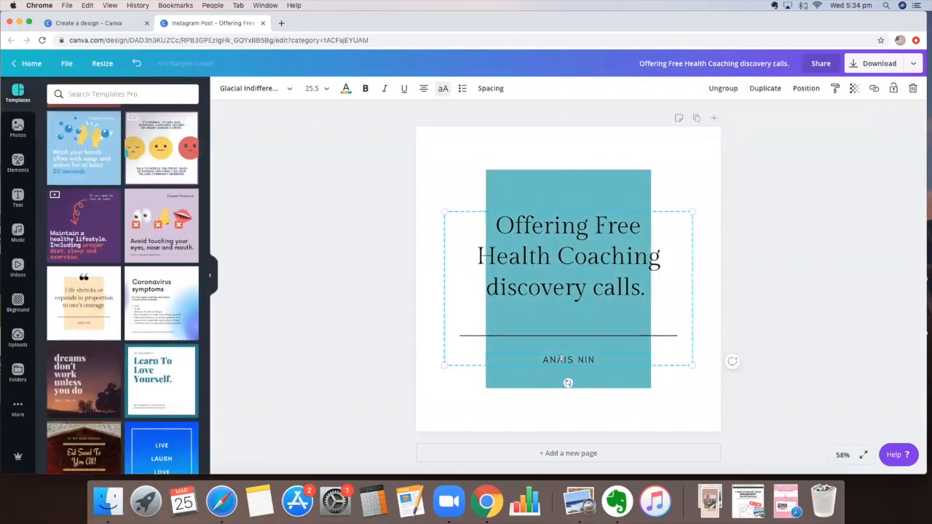
pyautogui.click(689, 397)
pyautogui.doubleClick(568, 360)
pyautogui.write('DM FOR MORE DETAILS.')
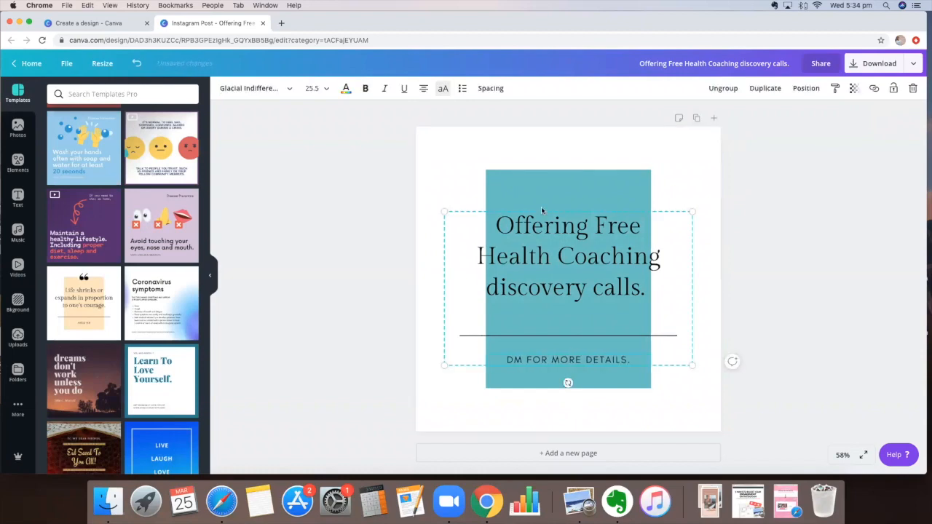
pyautogui.click(616, 187)
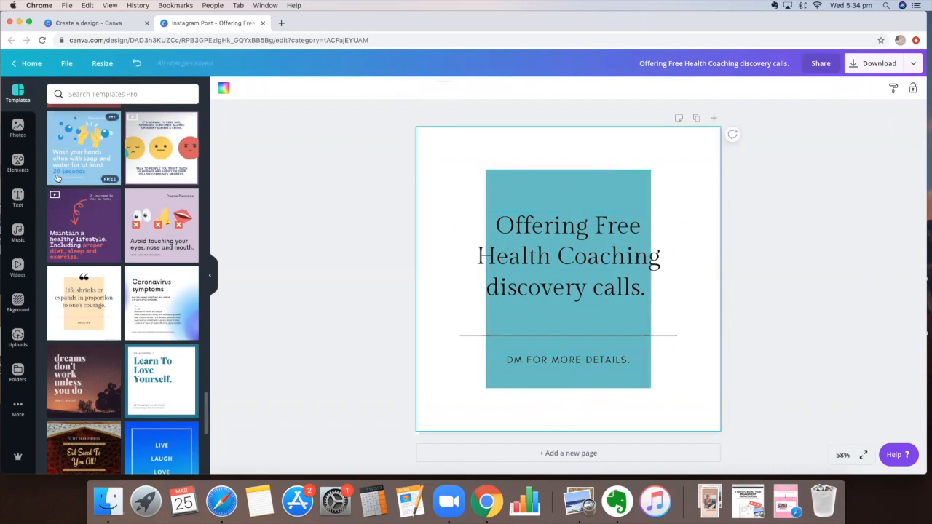
pyautogui.click(18, 164)
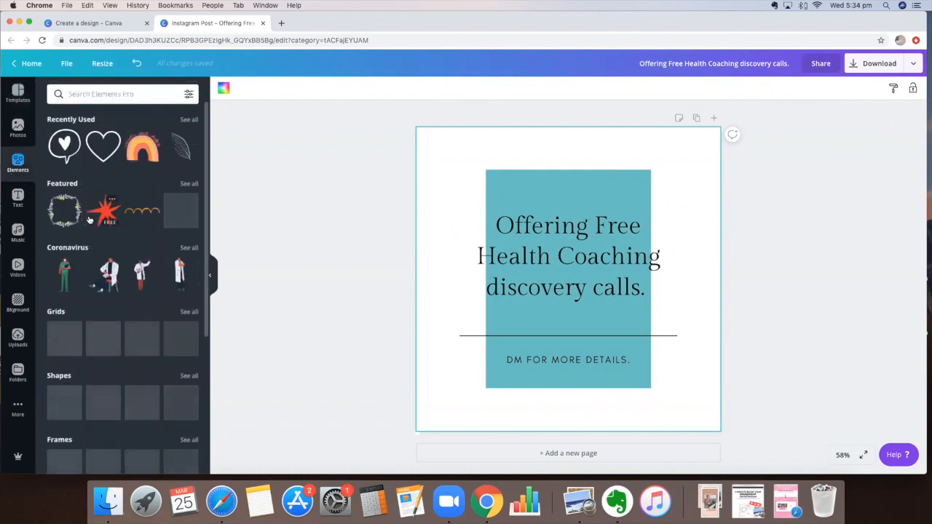
# Step: Add the orange-slice sketch from the Organic Sketched Fruit elements collection
pyautogui.scroll(-2, 89, 220)
pyautogui.scroll(2, 90, 219)
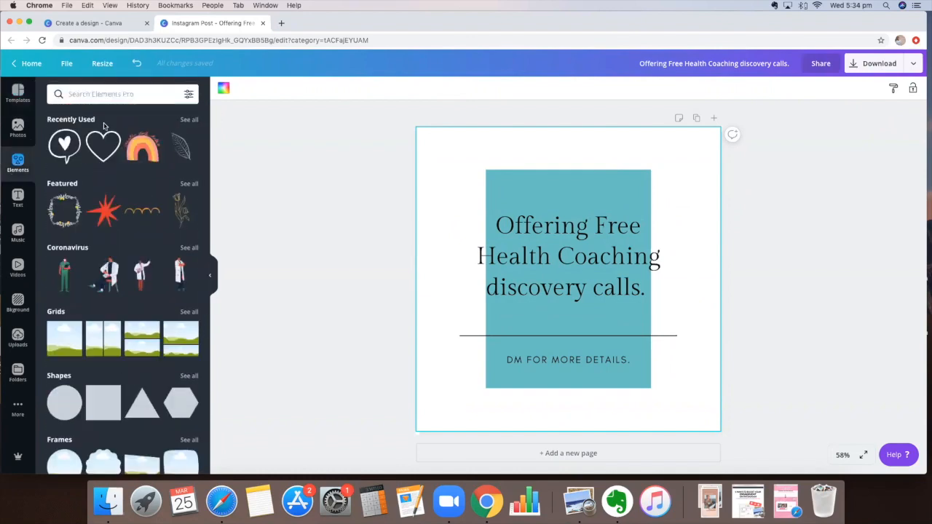
pyautogui.scroll(-10, 110, 308)
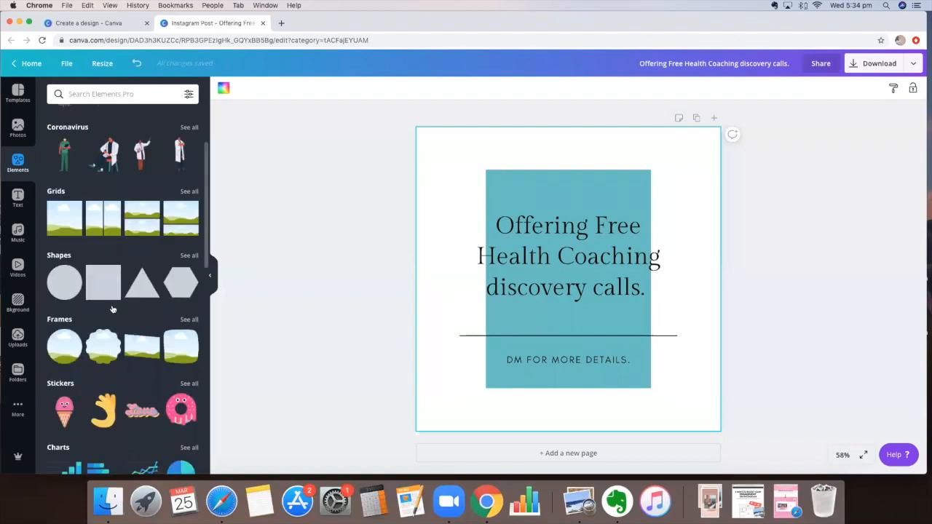
pyautogui.scroll(-8, 112, 310)
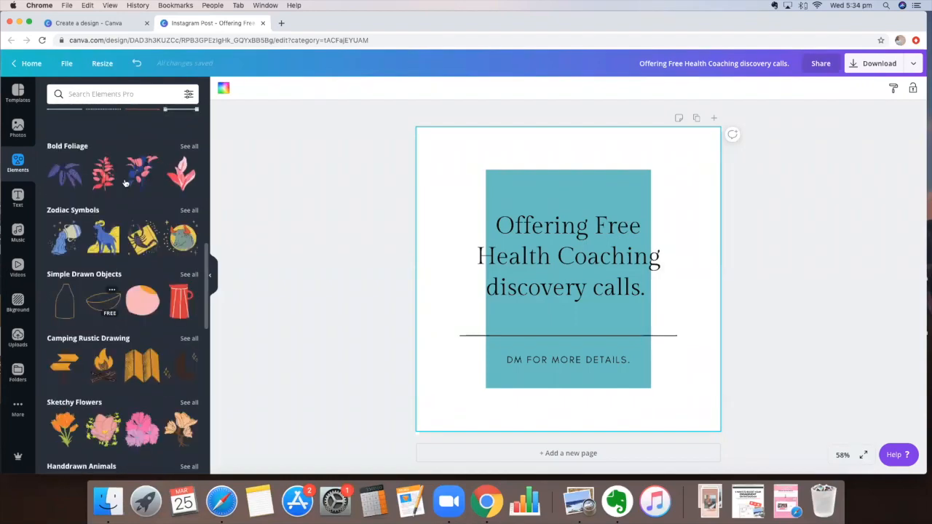
pyautogui.scroll(-5, 154, 255)
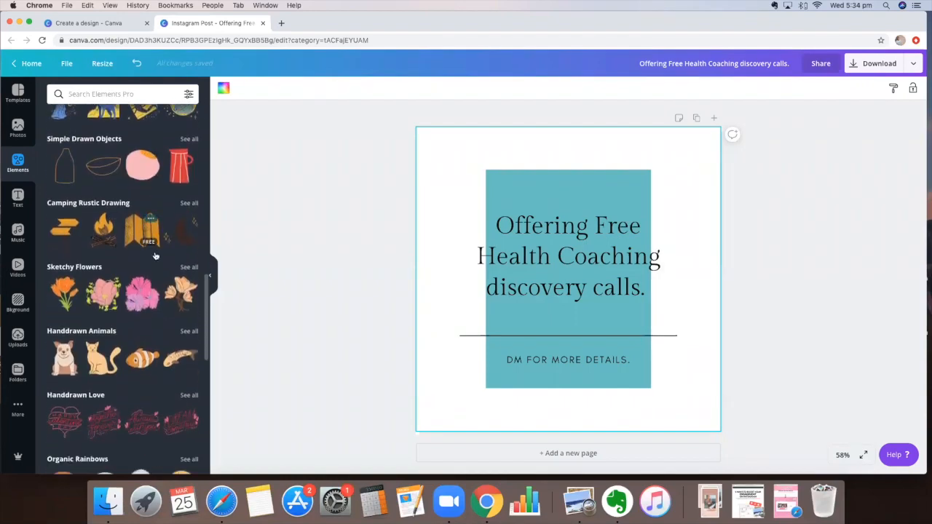
pyautogui.scroll(-1, 189, 344)
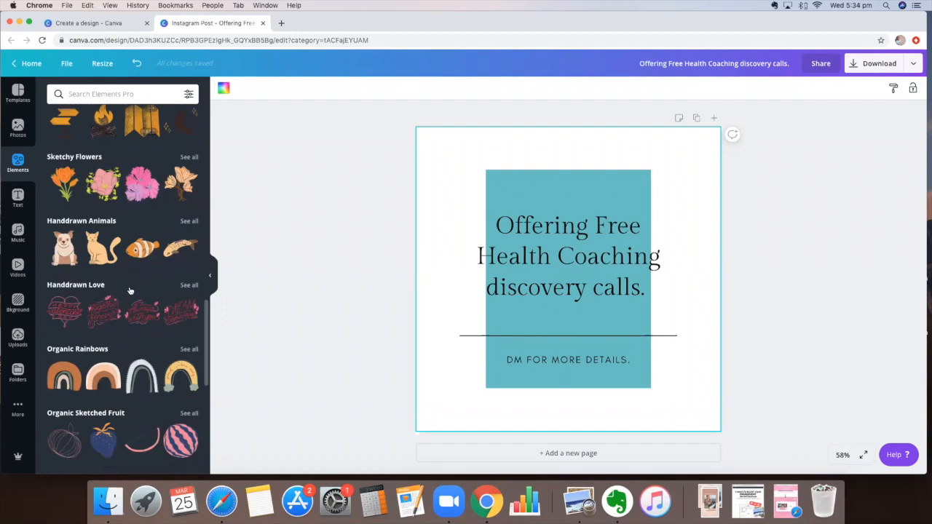
pyautogui.scroll(-2, 130, 292)
pyautogui.click(189, 338)
pyautogui.scroll(-3, 124, 306)
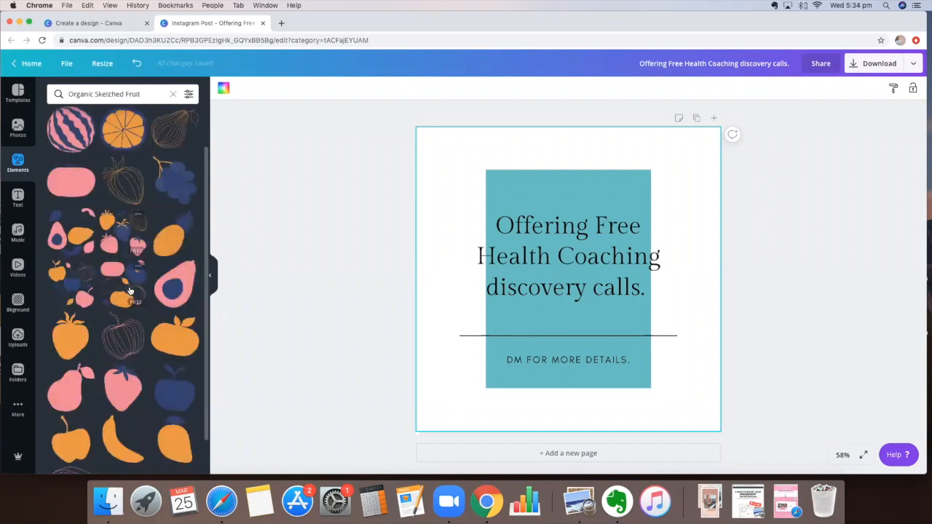
pyautogui.click(81, 443)
# Step: Shrink the orange slice and centre it on the teal rectangle's top edge
pyautogui.moveTo(543, 316)
pyautogui.mouseDown()
pyautogui.moveTo(484, 321)
pyautogui.moveTo(465, 310)
pyautogui.mouseUp()
pyautogui.moveTo(480, 220)
pyautogui.mouseDown()
pyautogui.moveTo(549, 129)
pyautogui.moveTo(517, 159)
pyautogui.moveTo(588, 167)
pyautogui.moveTo(599, 209)
pyautogui.moveTo(524, 323)
pyautogui.moveTo(570, 160)
pyautogui.moveTo(612, 153)
pyautogui.mouseUp()
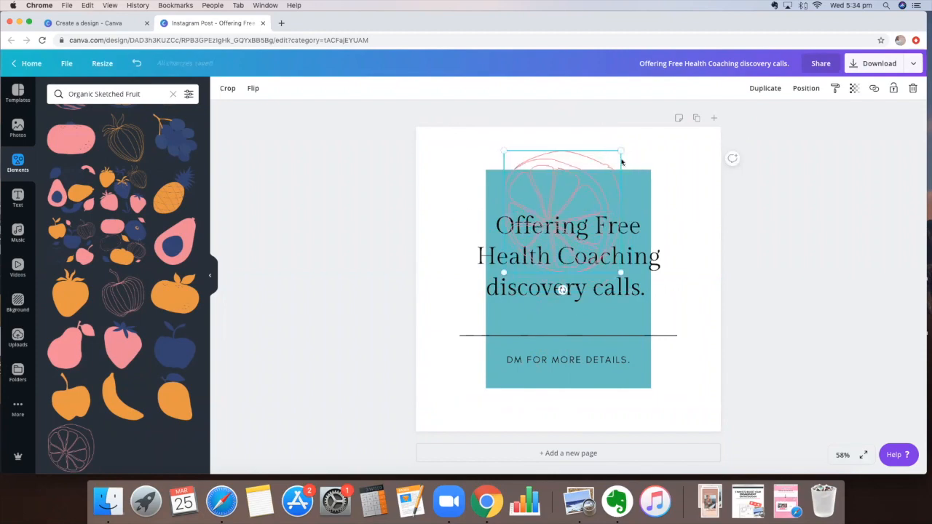
pyautogui.moveTo(622, 150); pyautogui.dragTo(573, 186)
pyautogui.click(709, 188)
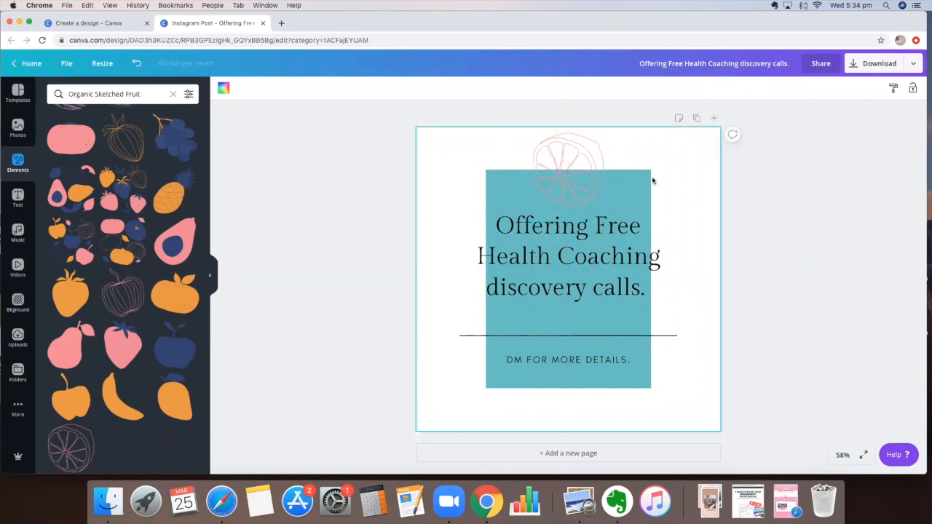
pyautogui.click(589, 171)
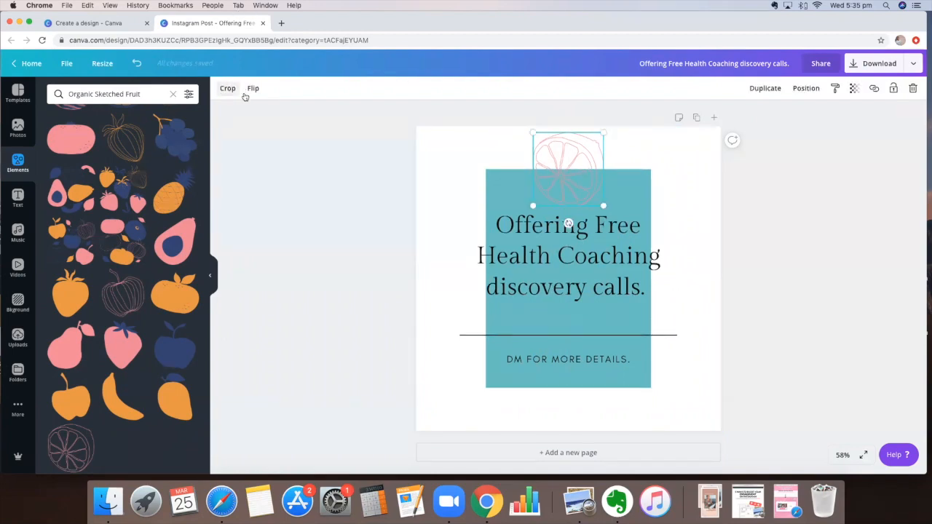
pyautogui.moveTo(509, 174)
pyautogui.mouseDown()
pyautogui.moveTo(478, 187)
pyautogui.moveTo(583, 179)
pyautogui.moveTo(596, 167)
pyautogui.mouseUp()
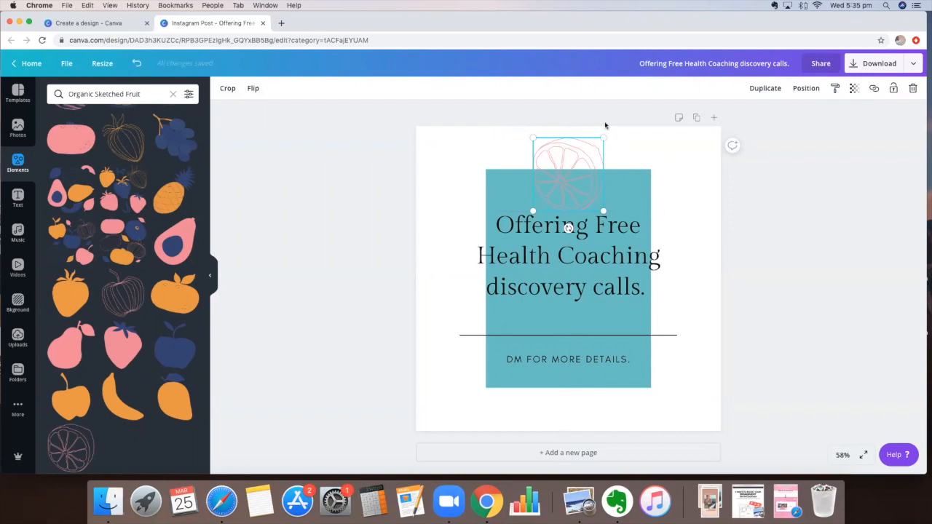
# Step: Enlarge the headline, divider and caption group and centre it over the teal panel
pyautogui.click(583, 243)
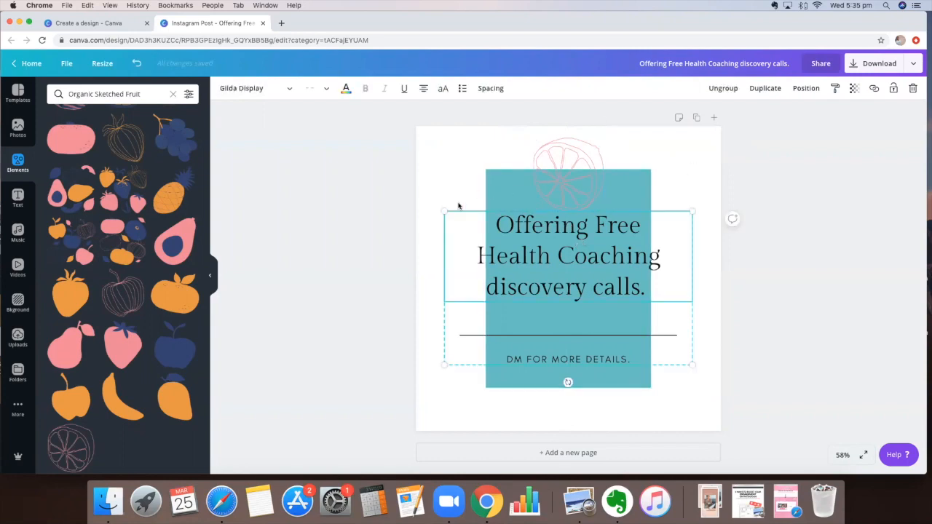
pyautogui.moveTo(446, 211); pyautogui.dragTo(496, 244)
pyautogui.moveTo(639, 288); pyautogui.dragTo(613, 284)
pyautogui.click(703, 228)
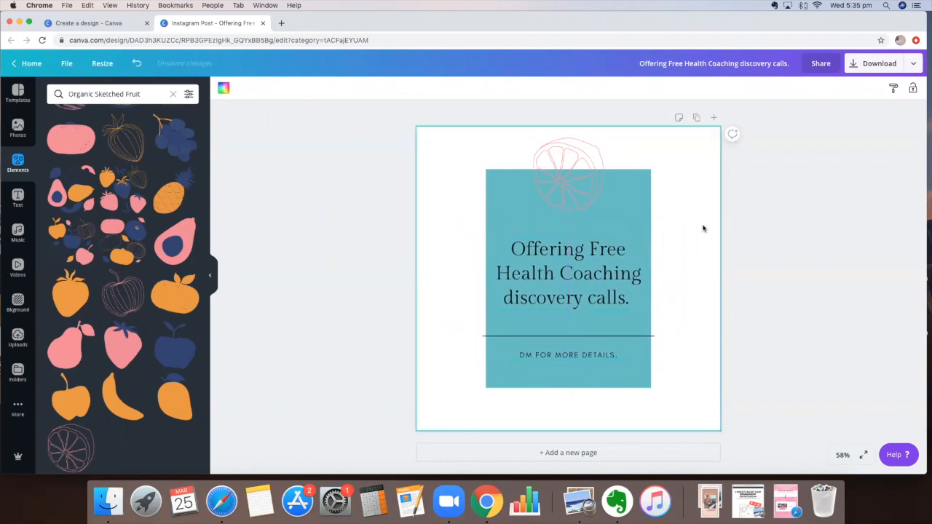
pyautogui.click(508, 268)
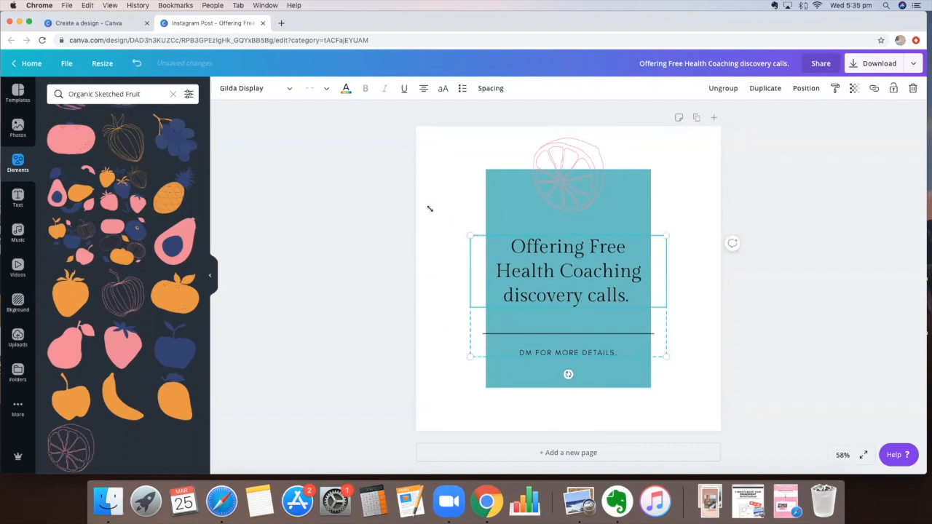
pyautogui.moveTo(430, 207); pyautogui.dragTo(449, 221)
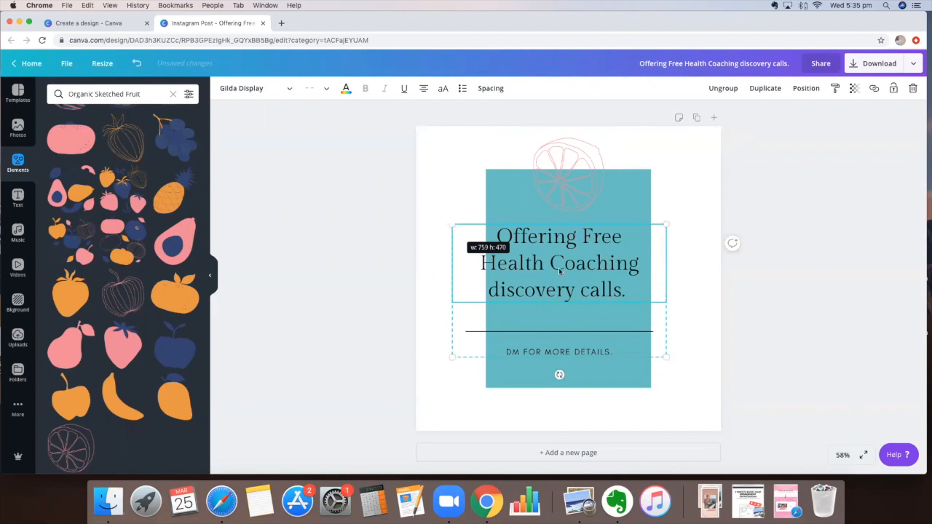
pyautogui.moveTo(452, 224); pyautogui.dragTo(431, 211)
pyautogui.moveTo(541, 261)
pyautogui.mouseDown()
pyautogui.moveTo(578, 272)
pyautogui.moveTo(565, 272)
pyautogui.mouseUp()
pyautogui.click(512, 178)
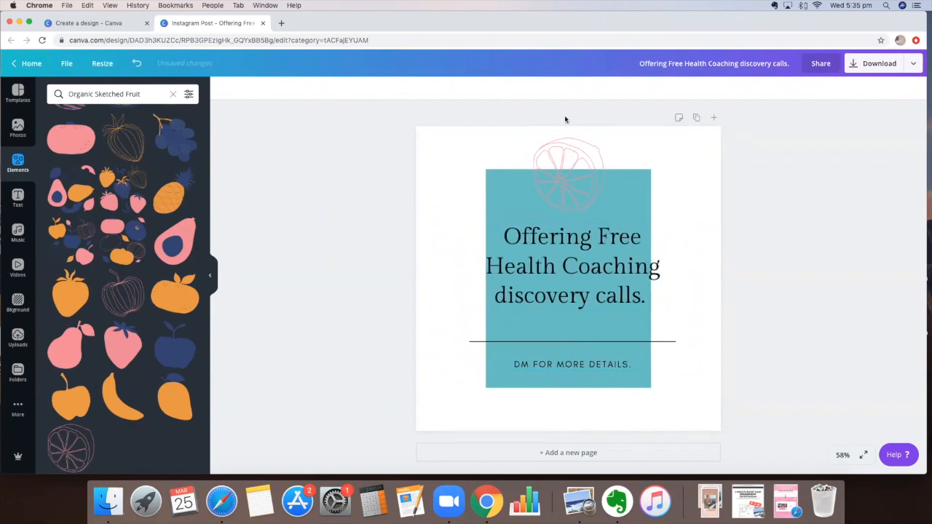
pyautogui.scroll(-1, 543, 440)
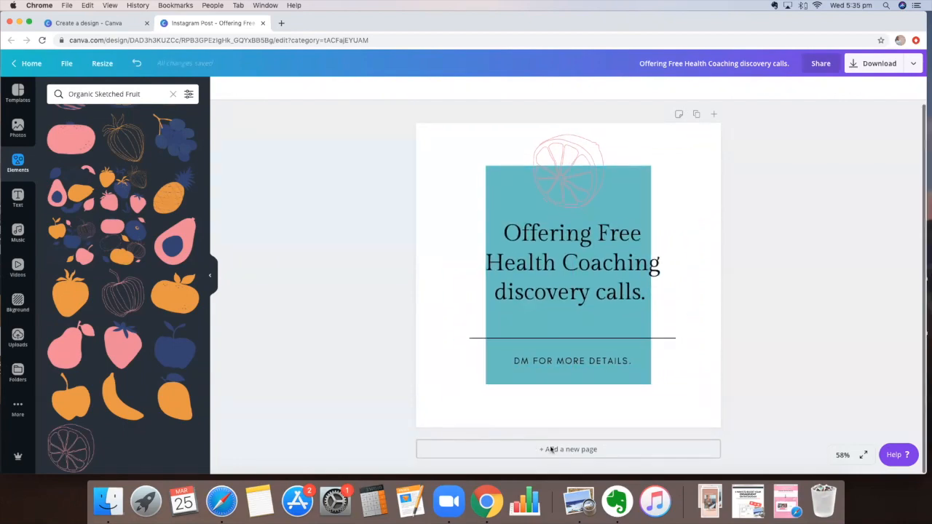
# Step: Add a blank second page and find the Winter Instagram Post templates
pyautogui.click(17, 131)
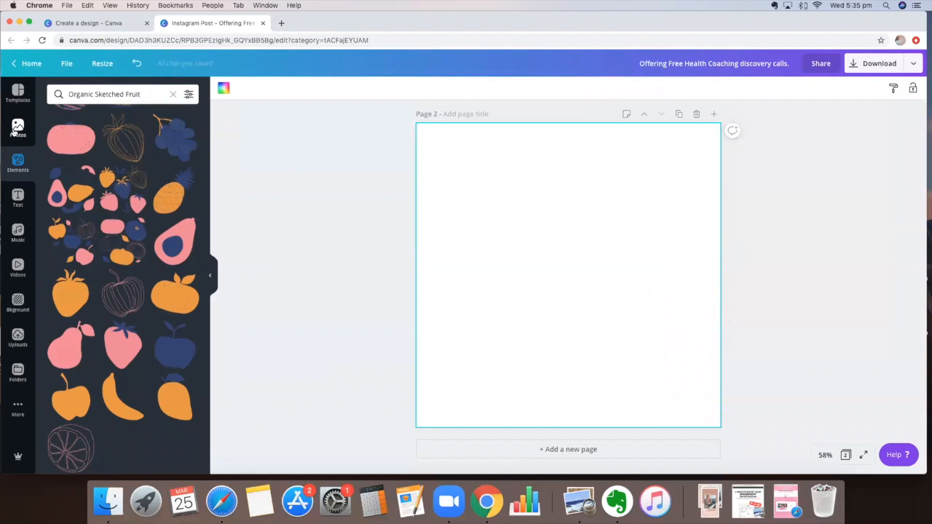
pyautogui.click(29, 165)
pyautogui.click(173, 95)
pyautogui.click(18, 132)
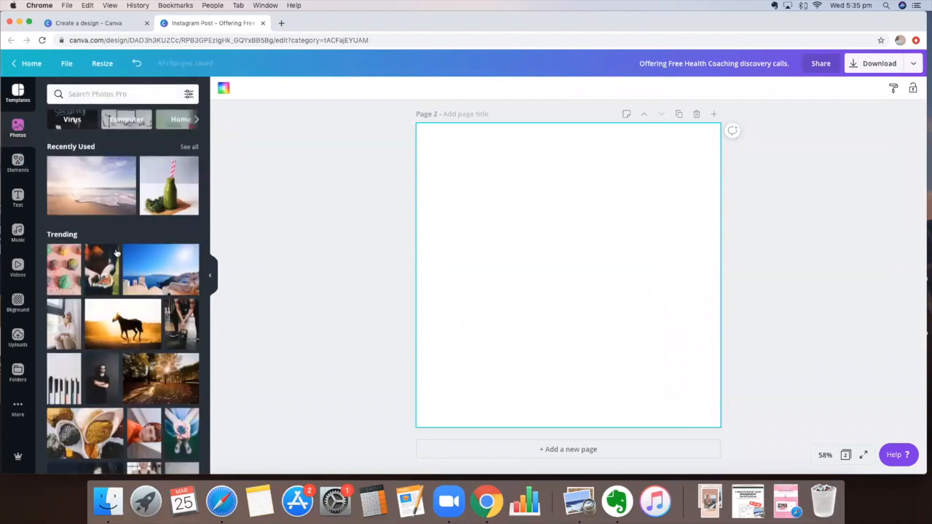
pyautogui.click(19, 93)
pyautogui.scroll(10, 132, 313)
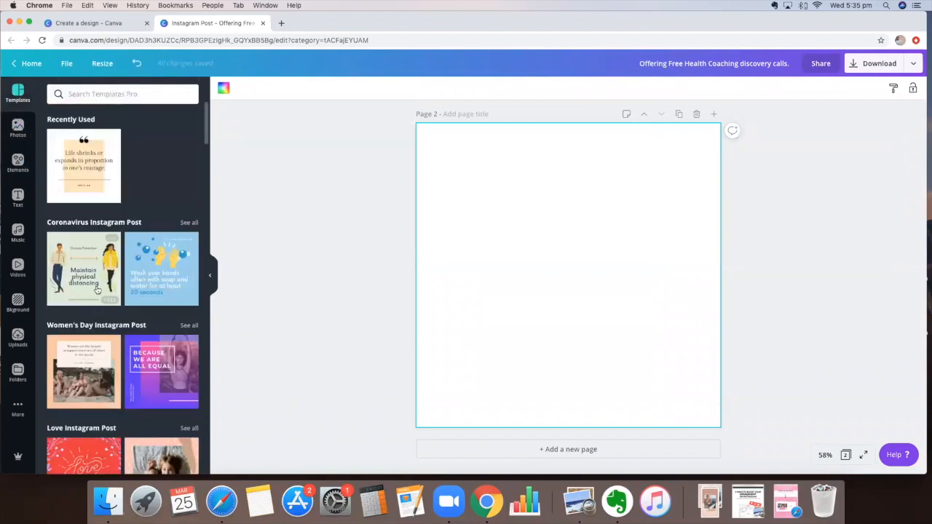
pyautogui.scroll(-3, 97, 289)
pyautogui.scroll(-2, 97, 289)
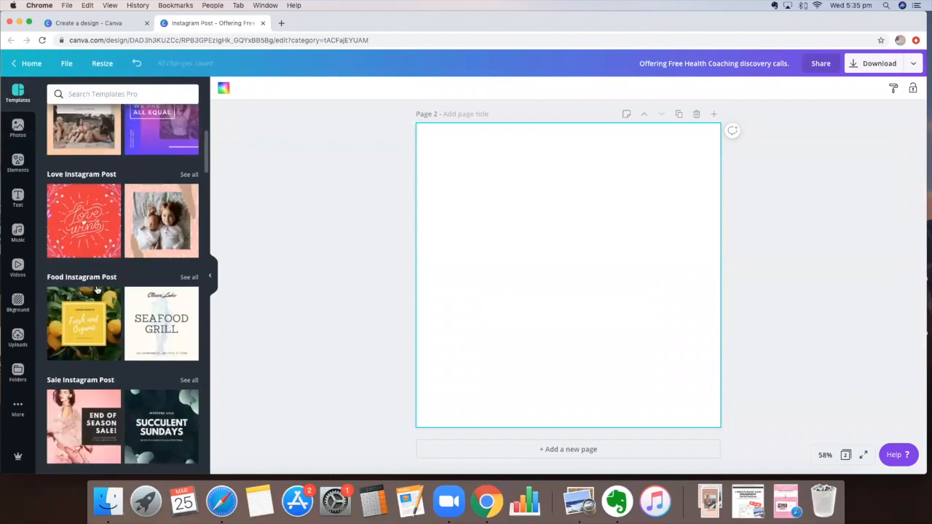
pyautogui.scroll(-2, 98, 289)
pyautogui.scroll(-10, 98, 289)
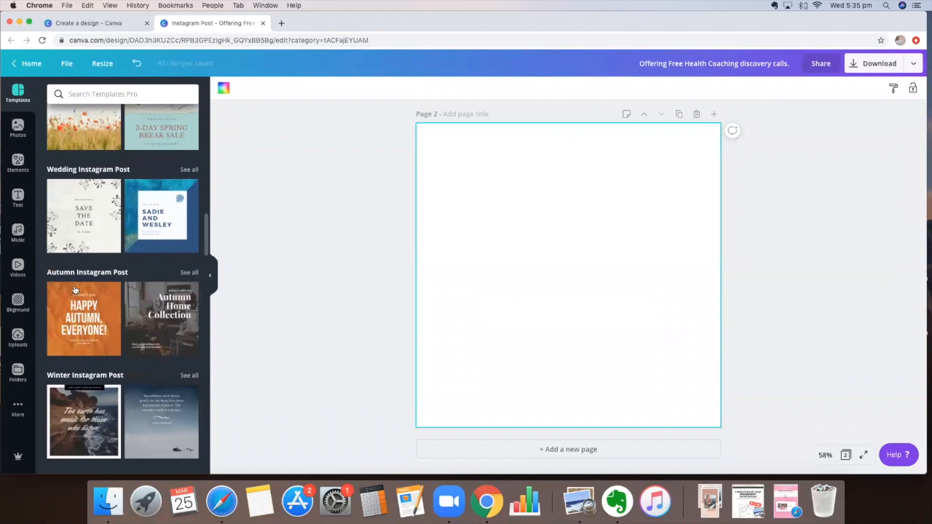
pyautogui.scroll(-3, 96, 186)
pyautogui.scroll(-2, 97, 186)
# Step: Apply the winter cliff-and-ocean quote template to page 2 and select its photo
pyautogui.click(97, 186)
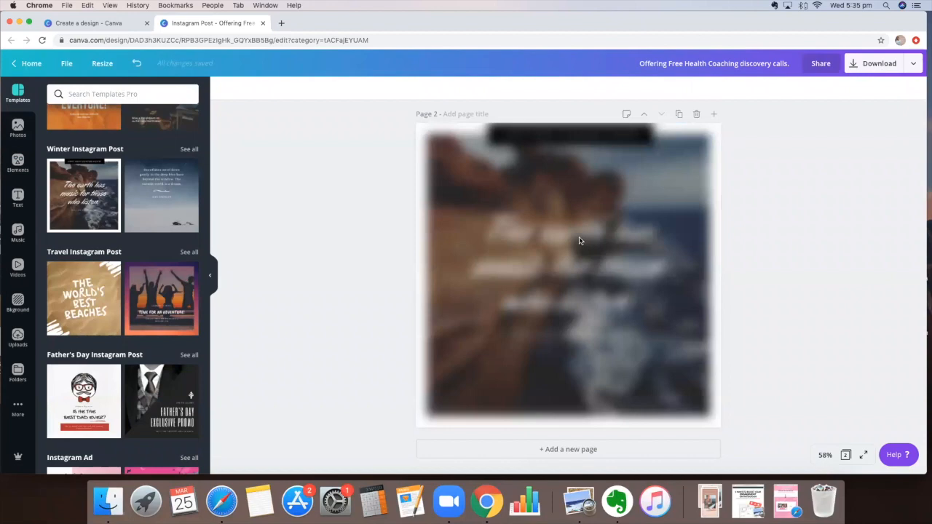
pyautogui.click(580, 239)
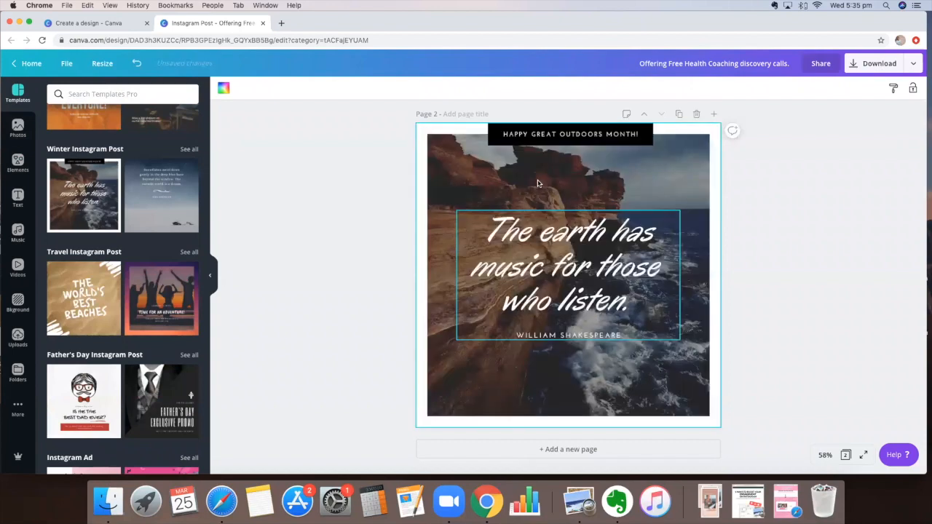
pyautogui.click(542, 208)
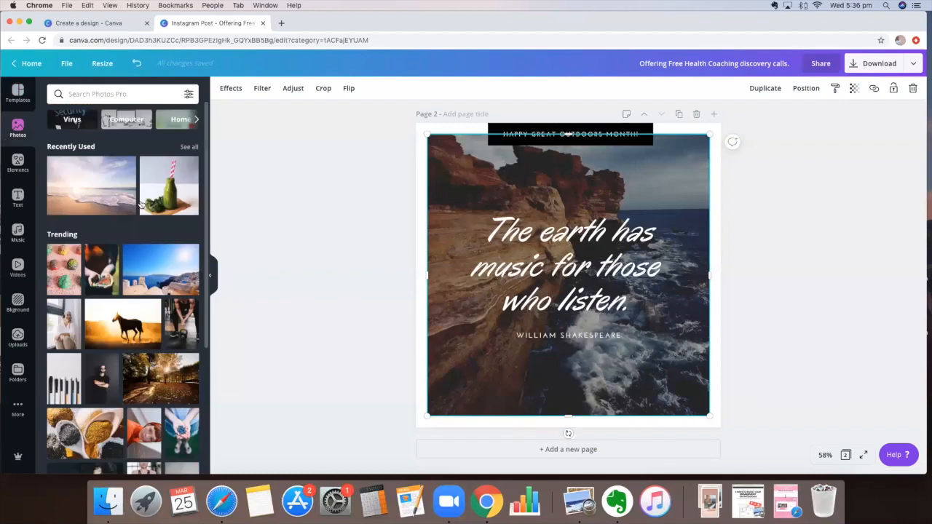
# Step: Search photos for 'healthy food' with the Free and Pro filters ticked
pyautogui.scroll(-4, 113, 152)
pyautogui.scroll(4, 114, 142)
pyautogui.write('food')
pyautogui.click(112, 139)
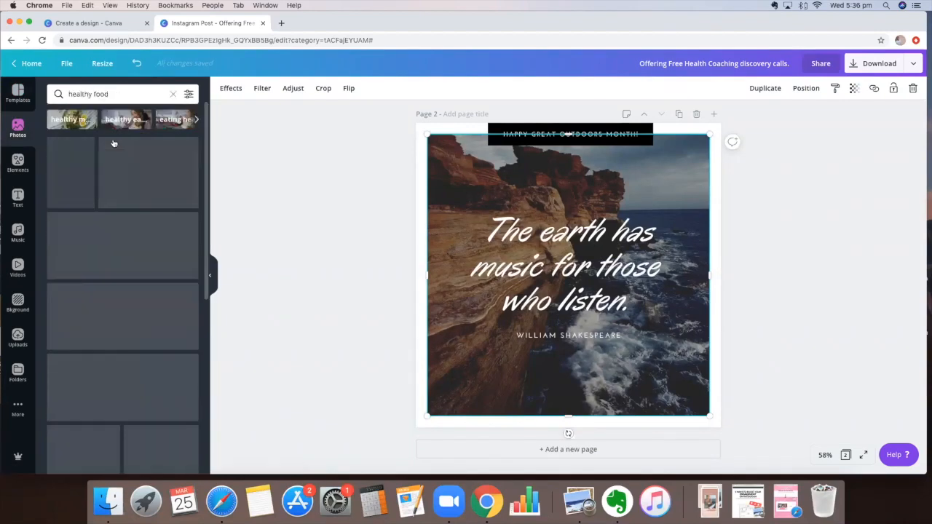
pyautogui.click(187, 95)
pyautogui.click(65, 140)
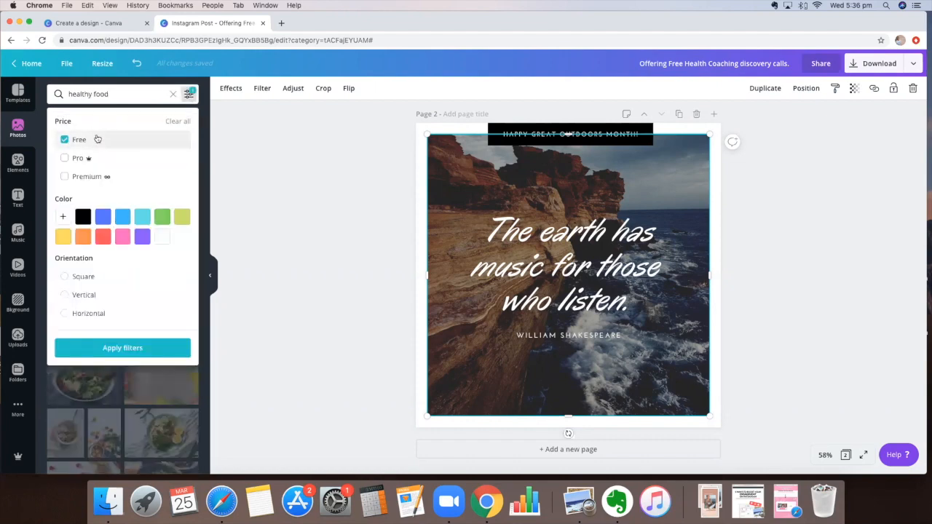
pyautogui.click(86, 160)
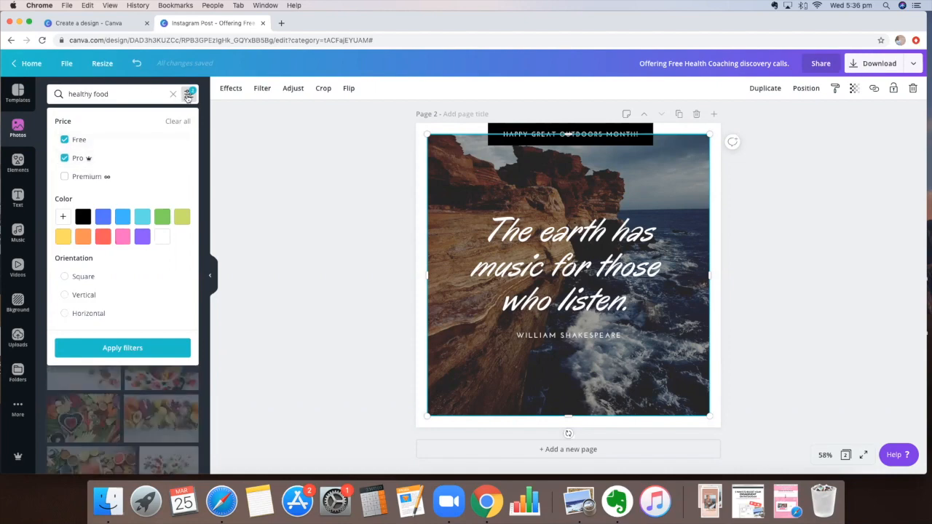
pyautogui.click(121, 348)
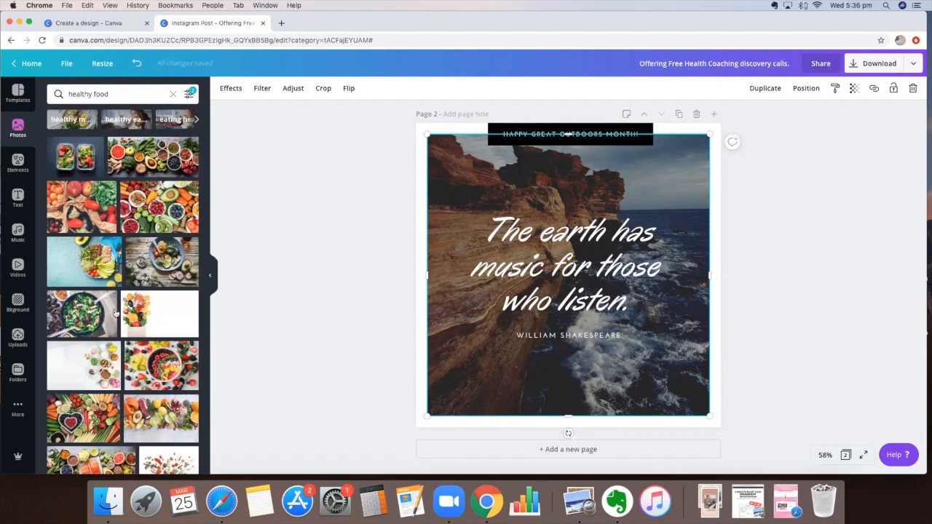
# Step: Add the avocado-toast photo to page 2 and select the cliff background
pyautogui.scroll(-5, 163, 332)
pyautogui.click(163, 332)
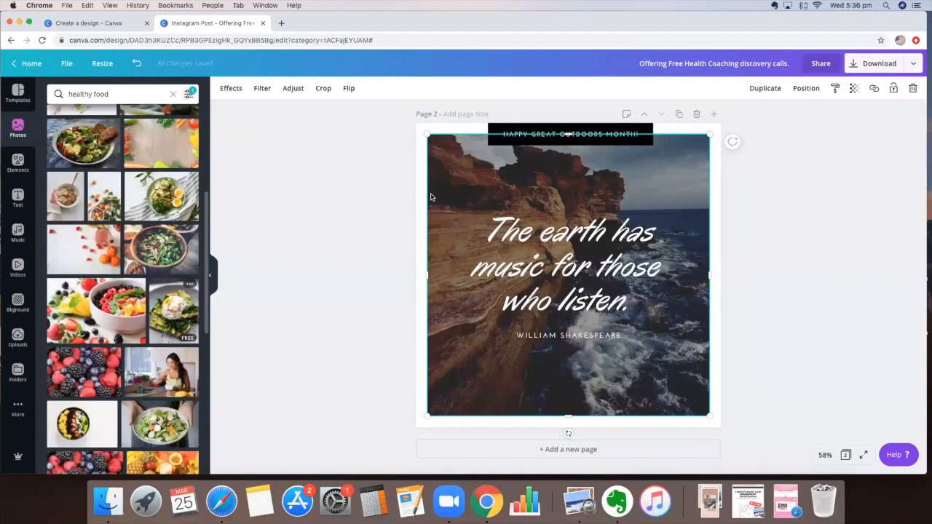
pyautogui.click(450, 199)
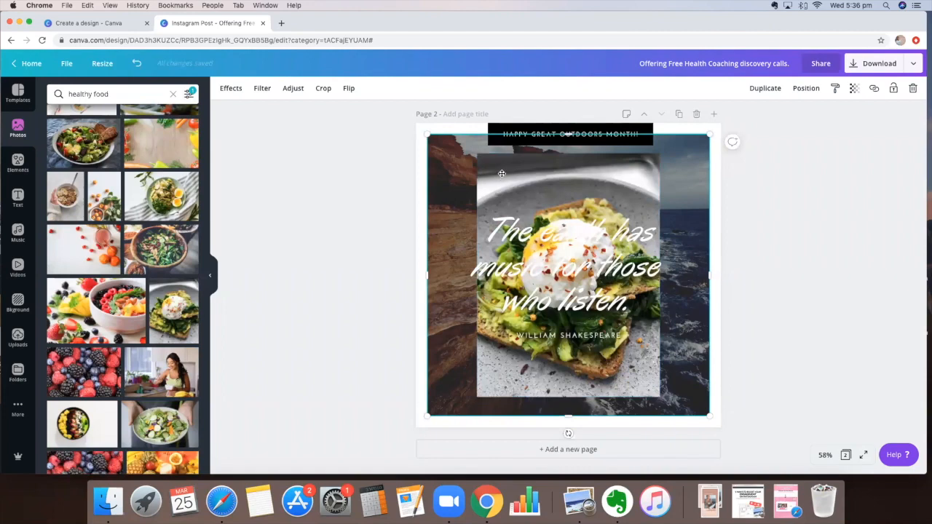
# Step: Delete the cliff background and resize the avocado-toast photo into a square
pyautogui.press('Delete')
pyautogui.click(480, 172)
pyautogui.moveTo(480, 172); pyautogui.dragTo(449, 172)
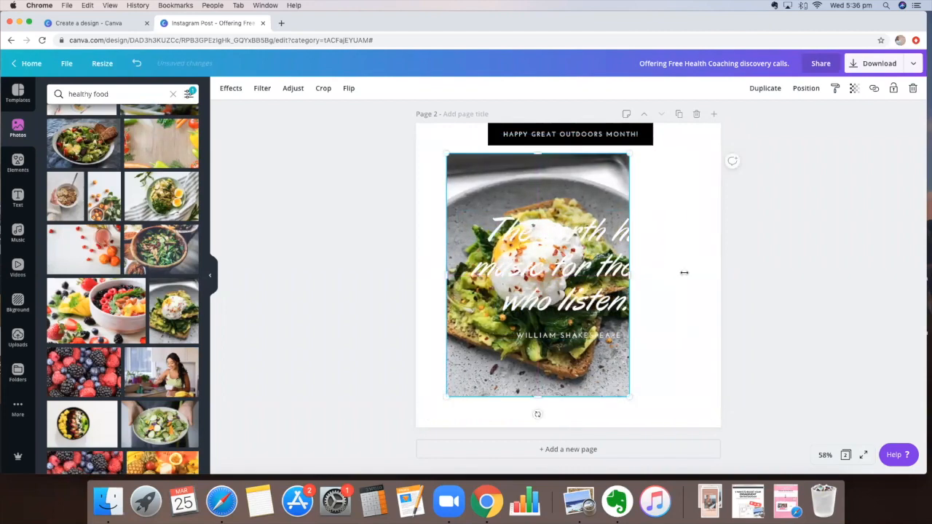
pyautogui.moveTo(630, 276); pyautogui.dragTo(691, 273)
pyautogui.click(707, 306)
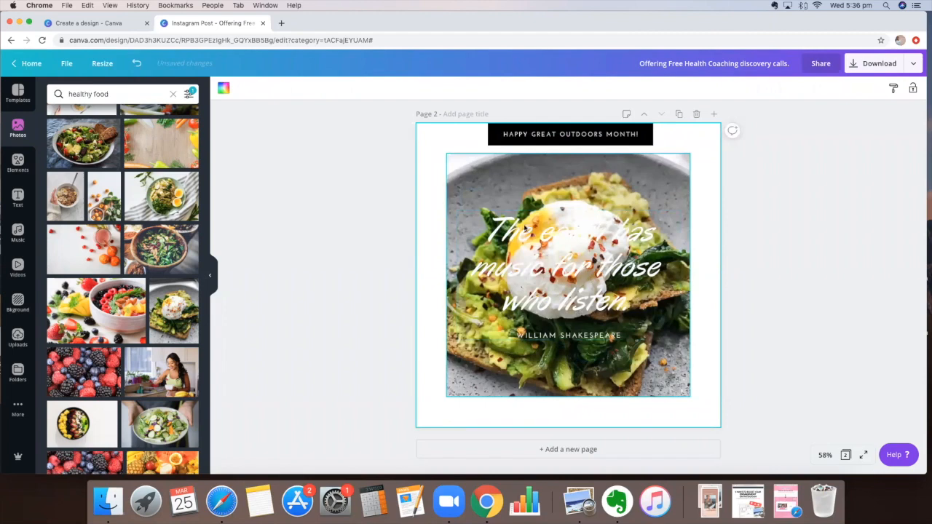
pyautogui.click(571, 156)
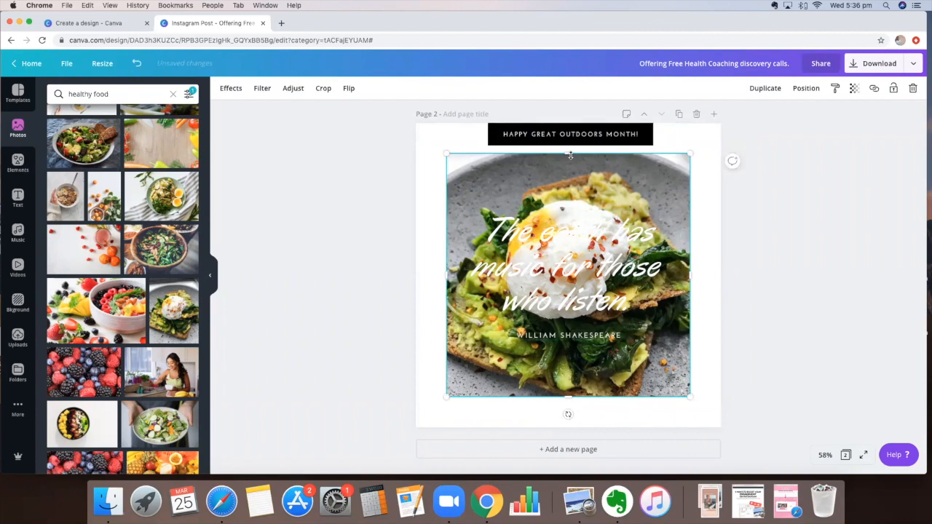
pyautogui.moveTo(569, 149); pyautogui.dragTo(570, 142)
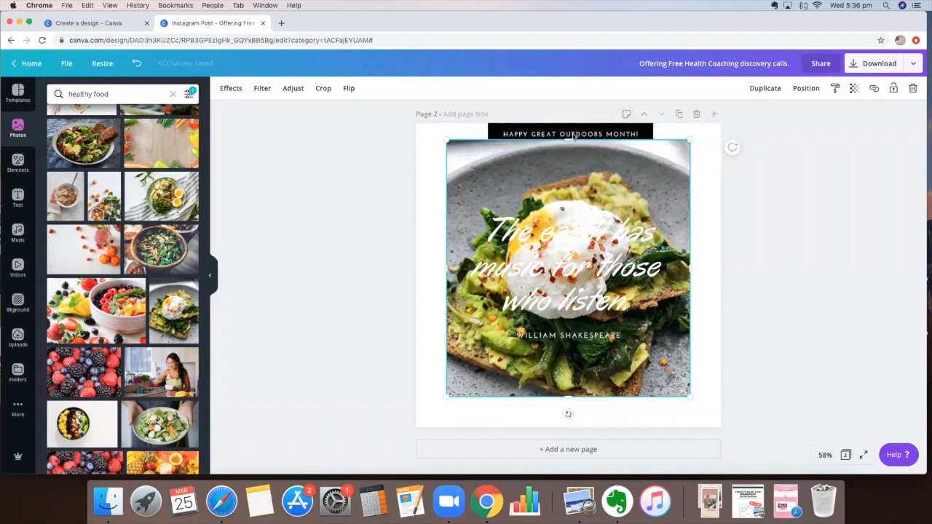
pyautogui.click(743, 211)
# Step: Send the avocado-toast photo backward behind the outdoors banner
pyautogui.click(677, 218)
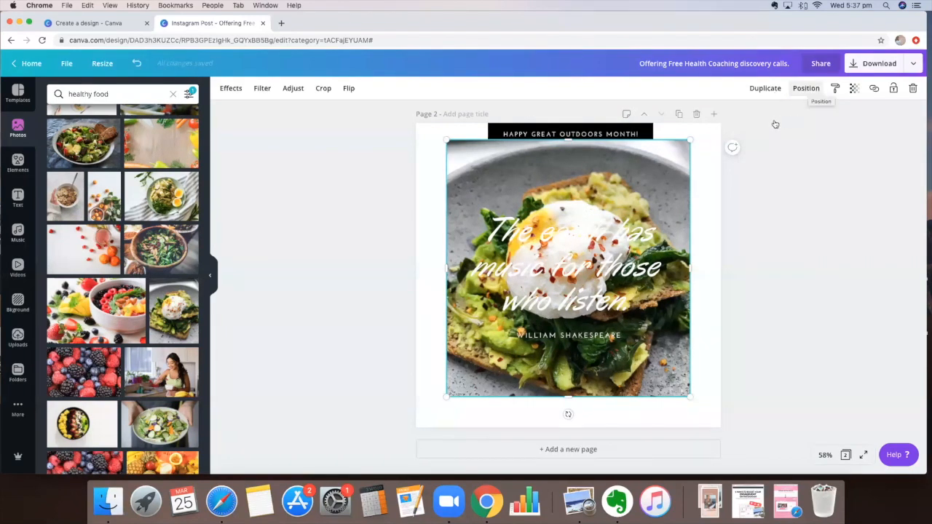
pyautogui.click(792, 275)
pyautogui.click(800, 400)
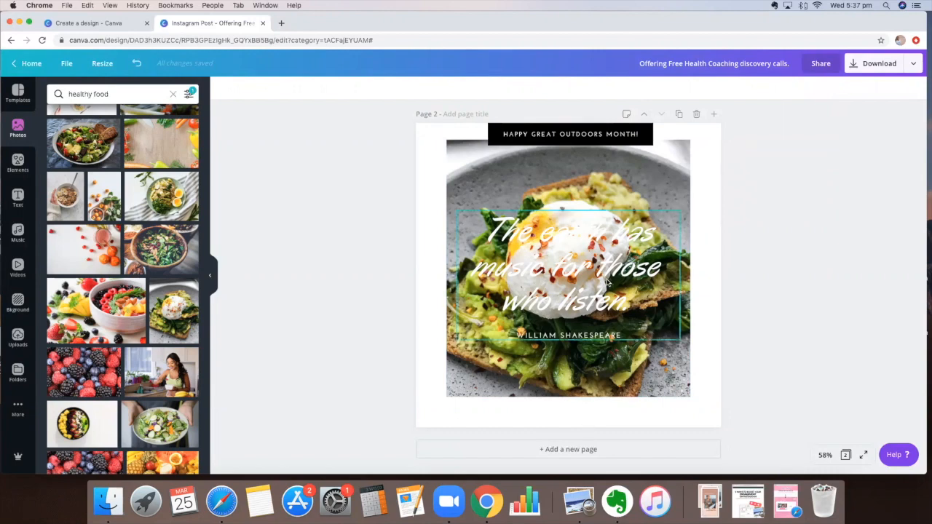
# Step: Make page 2's quote text black and begin typing the healthy-food wording over it
pyautogui.click(561, 213)
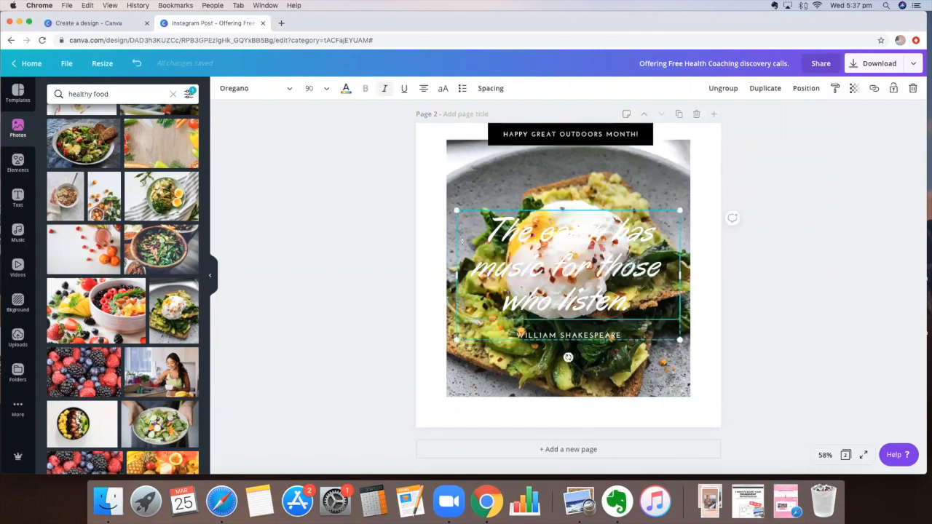
pyautogui.moveTo(662, 267); pyautogui.dragTo(654, 297)
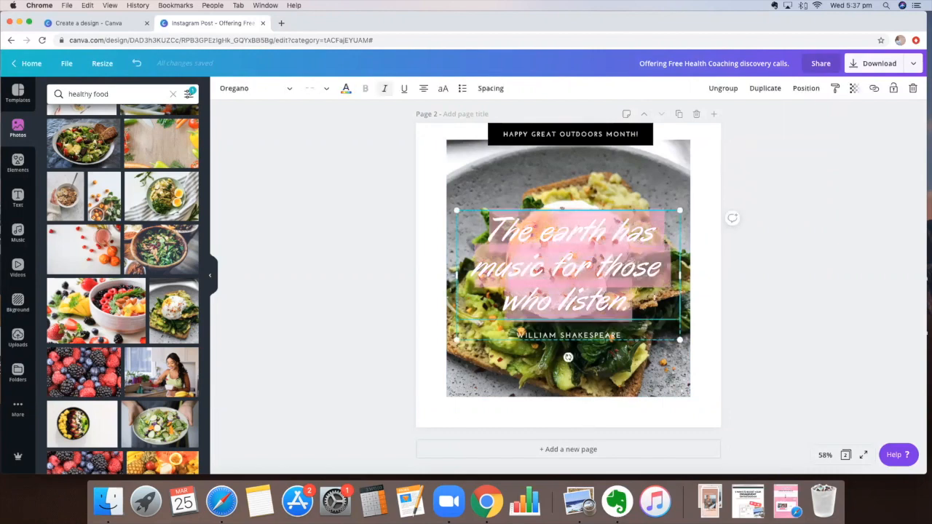
pyautogui.click(346, 88)
pyautogui.click(57, 185)
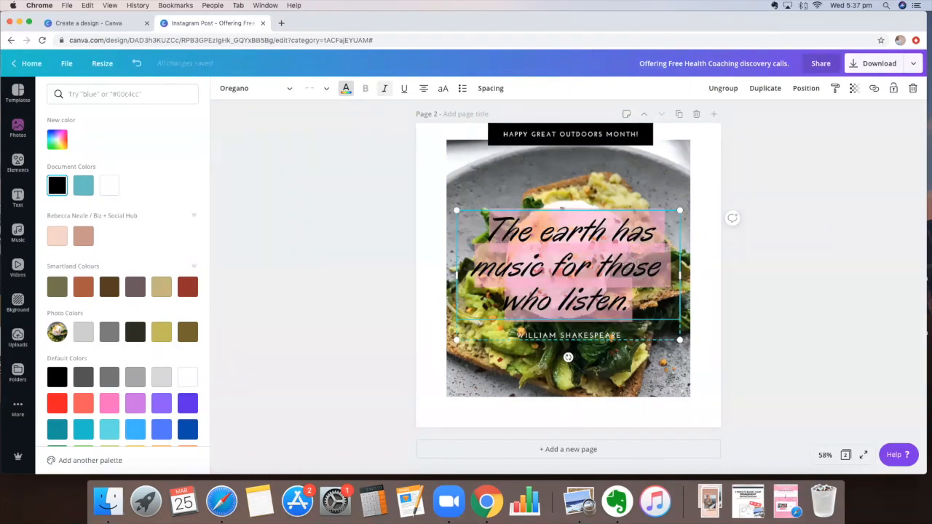
pyautogui.write('Healt')
pyautogui.write('ng H')
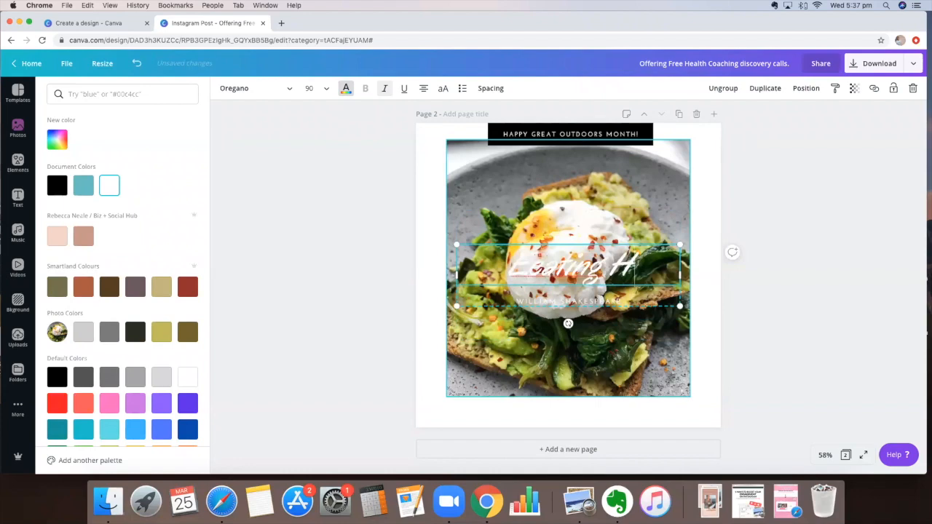
pyautogui.write('e')
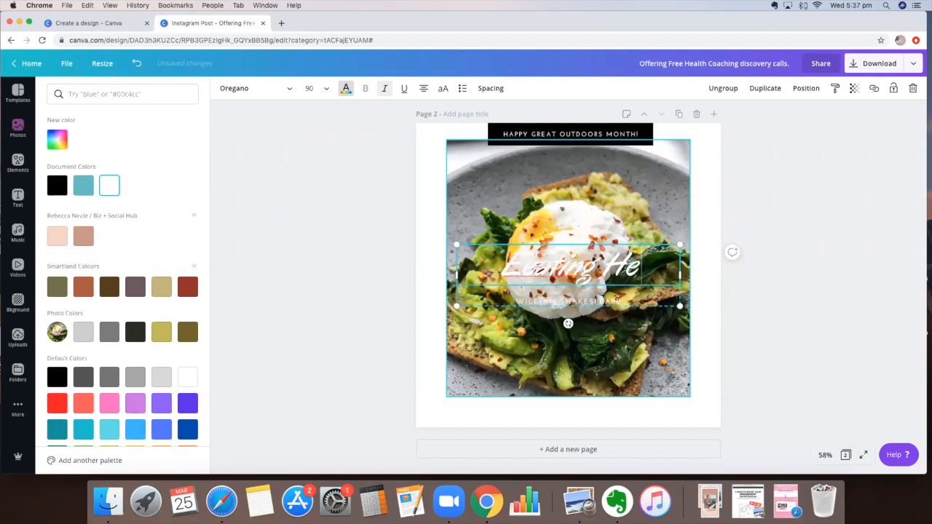
pyautogui.write('alth')
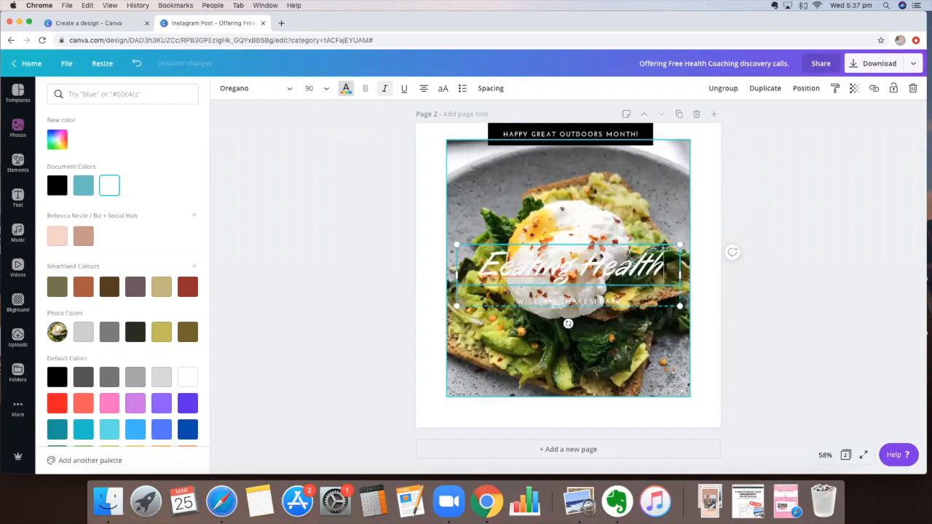
pyautogui.write('y')
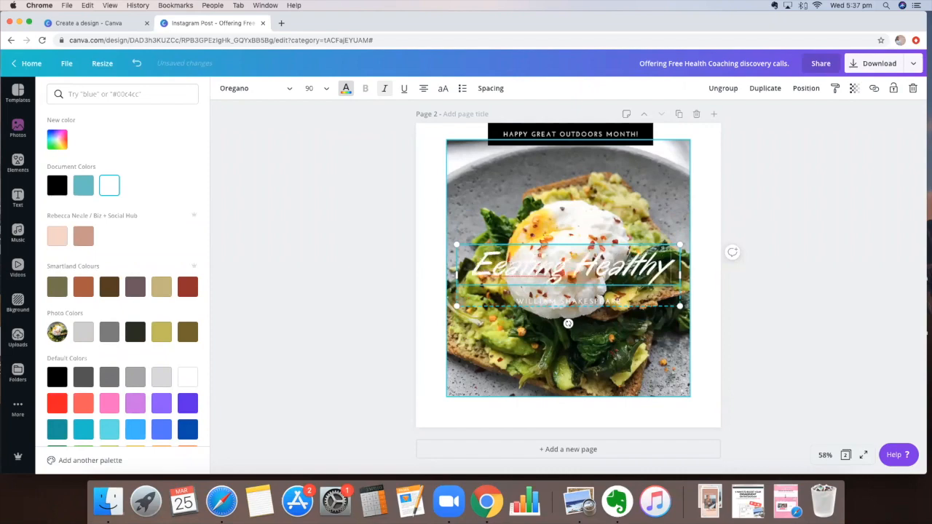
pyautogui.write(' F')
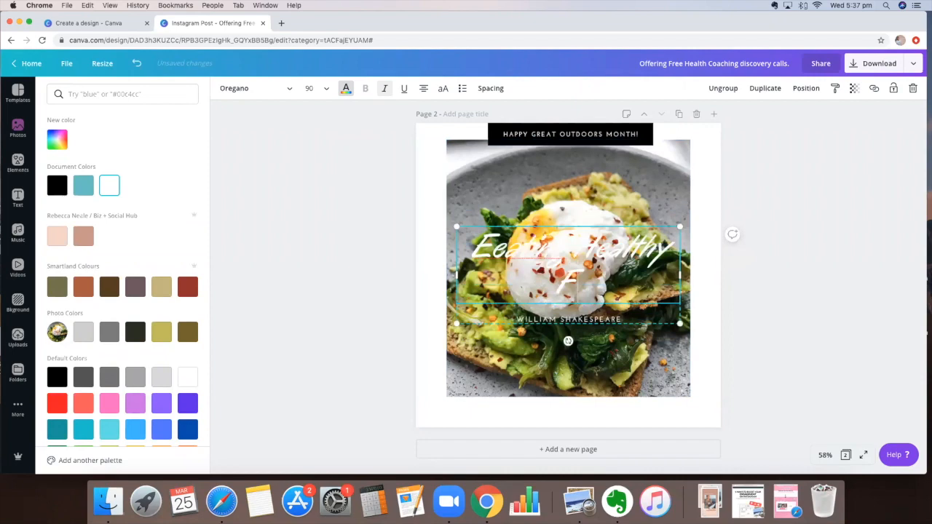
pyautogui.write('ood makes you feel good!')
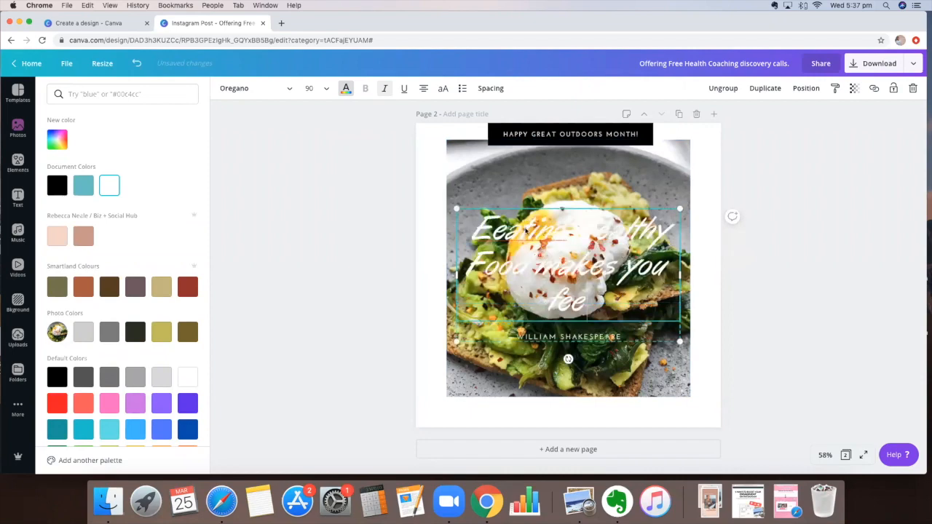
# Step: Correct the misspelling to 'Eating' so the quote reads 'Eating Healthy Food makes you feel good!'
pyautogui.rightClick(559, 243)
pyautogui.click(560, 243)
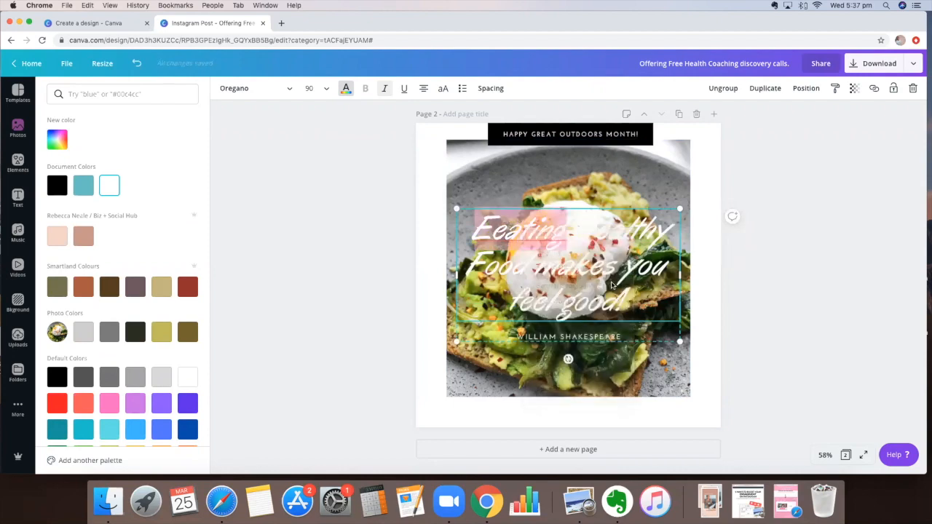
pyautogui.click(614, 190)
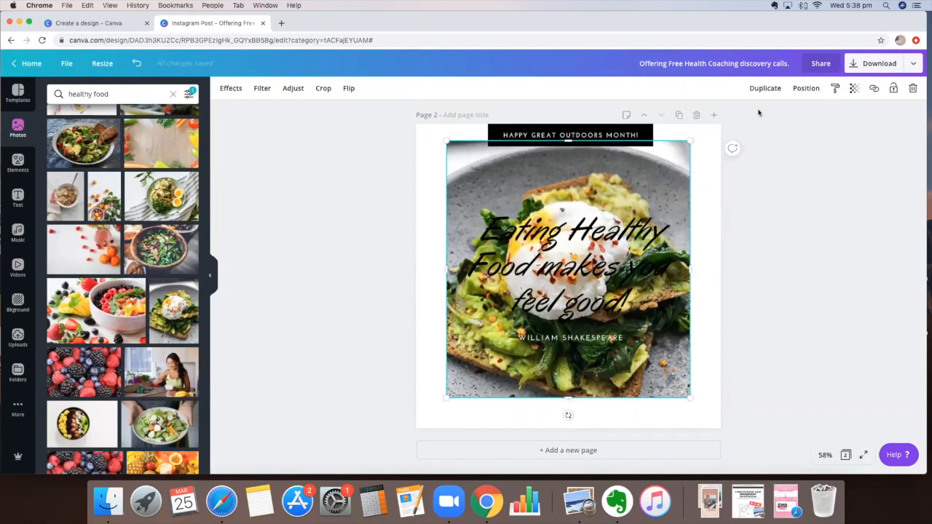
# Step: Remove the food photo from its frame and fill the empty frame with tan
pyautogui.click(854, 88)
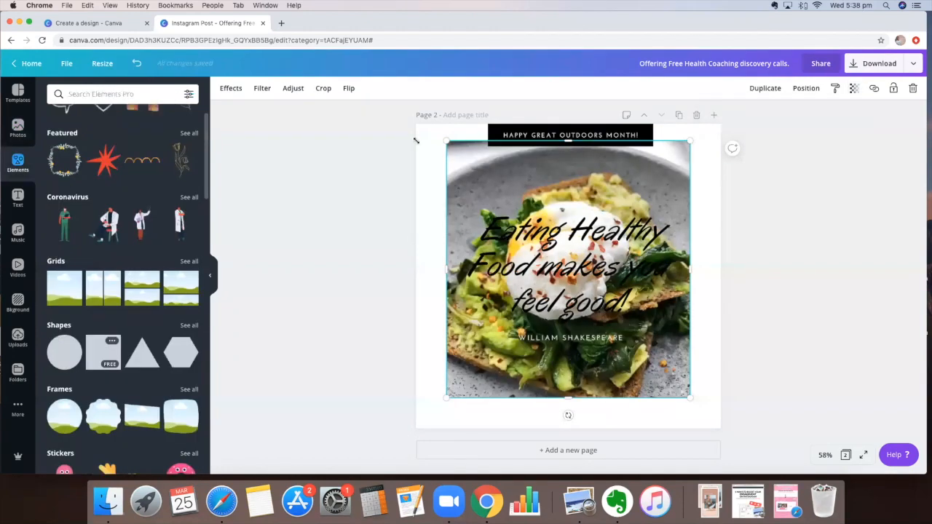
pyautogui.press('Delete')
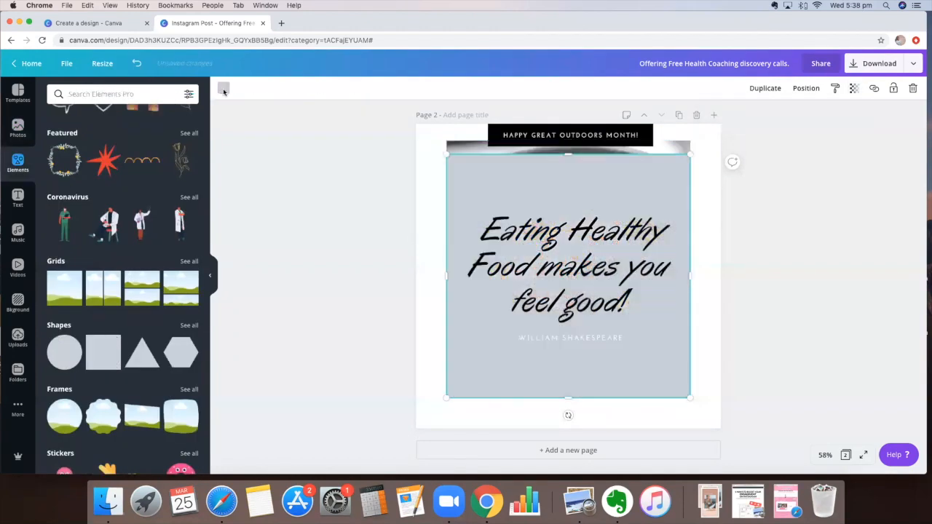
pyautogui.click(224, 88)
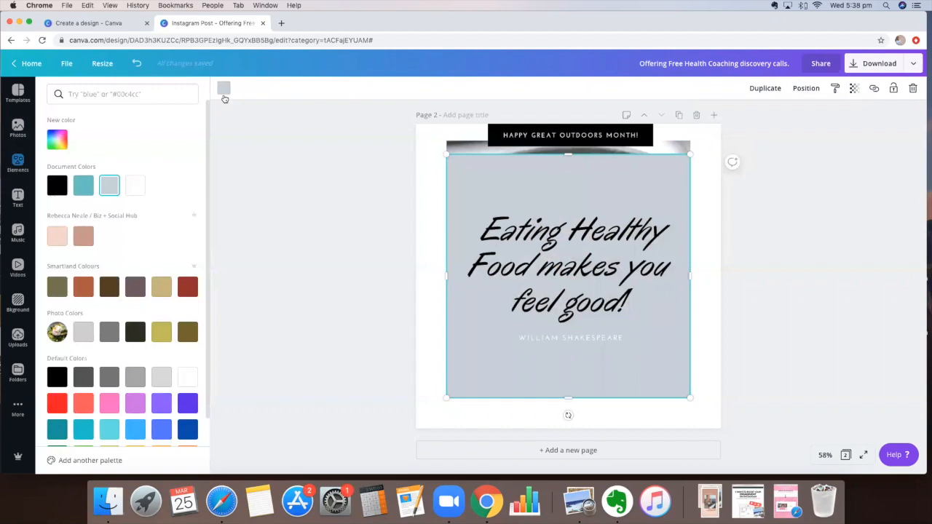
pyautogui.click(223, 91)
pyautogui.click(223, 91)
pyautogui.click(162, 287)
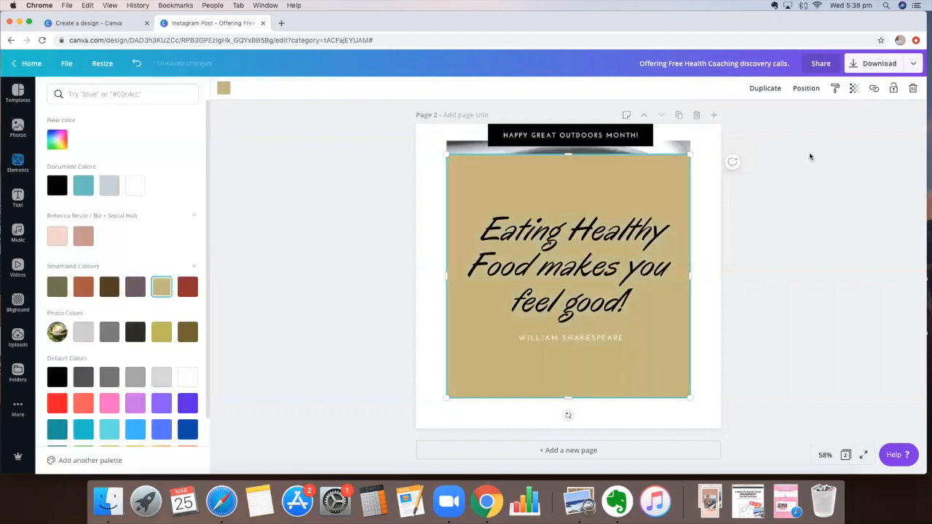
pyautogui.click(642, 191)
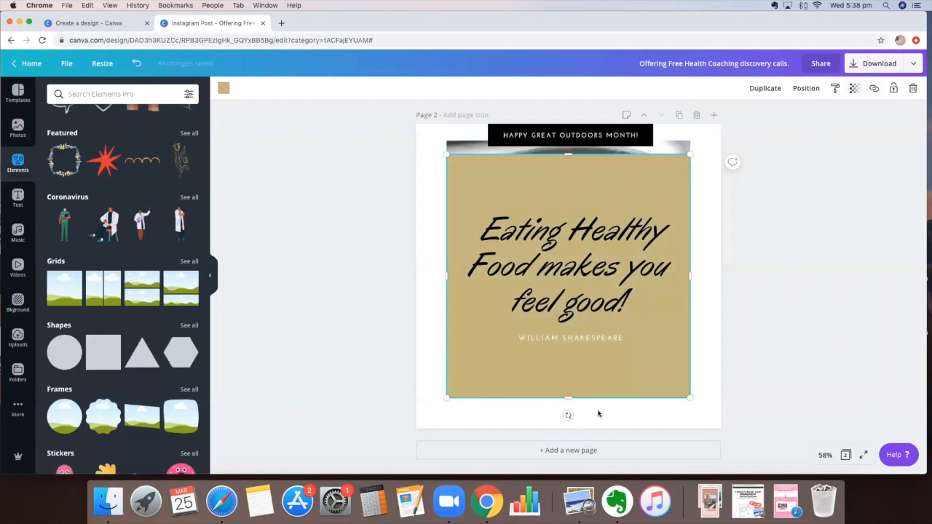
# Step: Shrink the tan box into a band behind the quote and set its transparency to 86
pyautogui.moveTo(569, 398); pyautogui.dragTo(579, 348)
pyautogui.moveTo(566, 156); pyautogui.dragTo(570, 205)
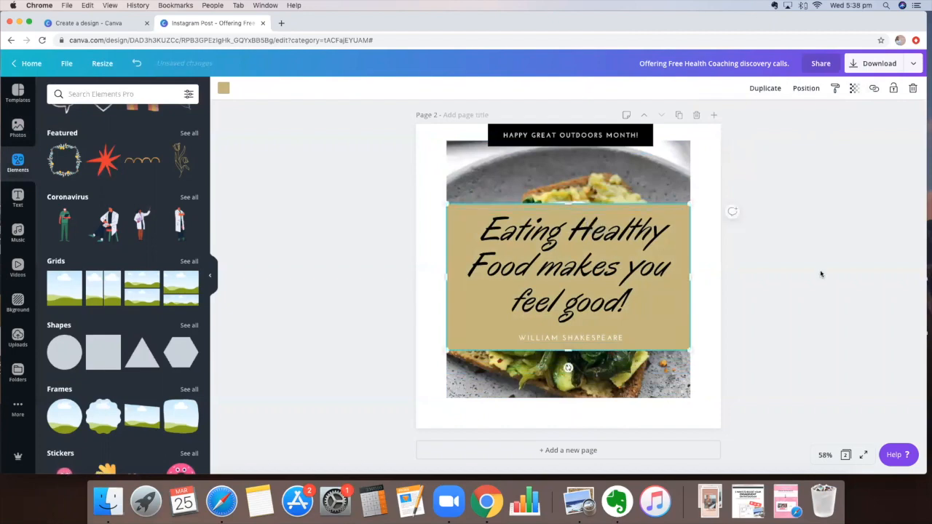
pyautogui.click(821, 273)
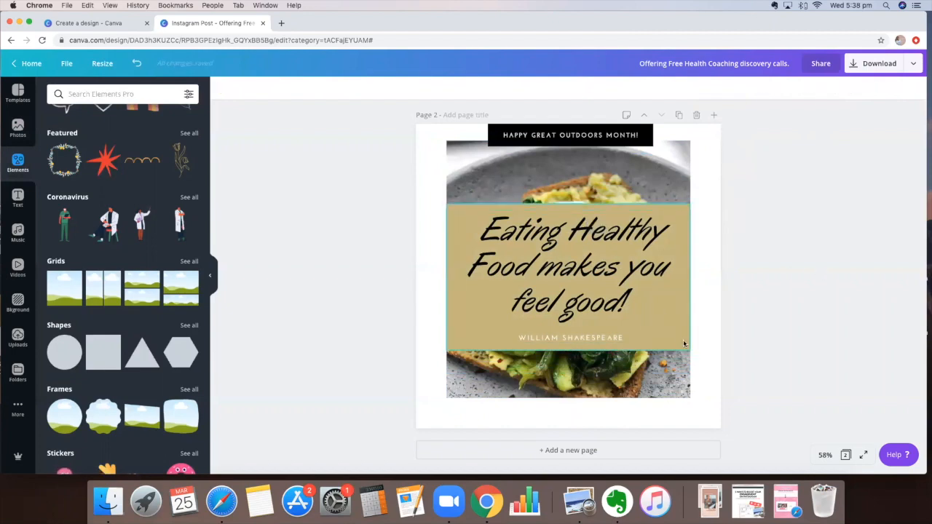
pyautogui.click(683, 340)
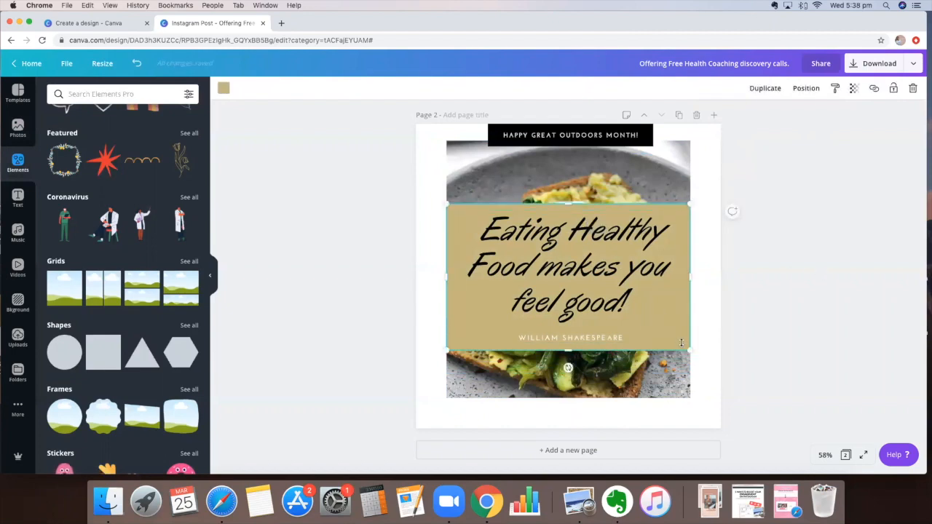
pyautogui.click(857, 89)
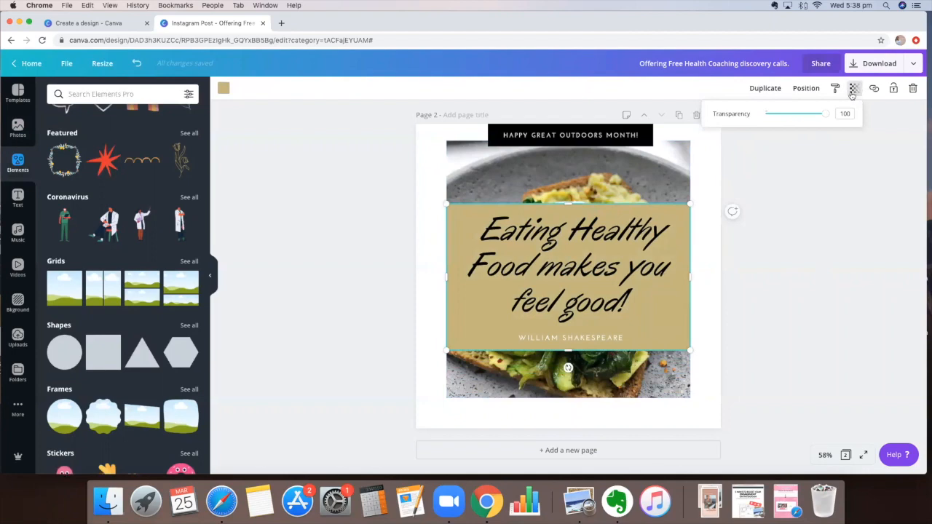
pyautogui.moveTo(825, 113)
pyautogui.mouseDown()
pyautogui.moveTo(808, 114)
pyautogui.moveTo(819, 118)
pyautogui.mouseUp()
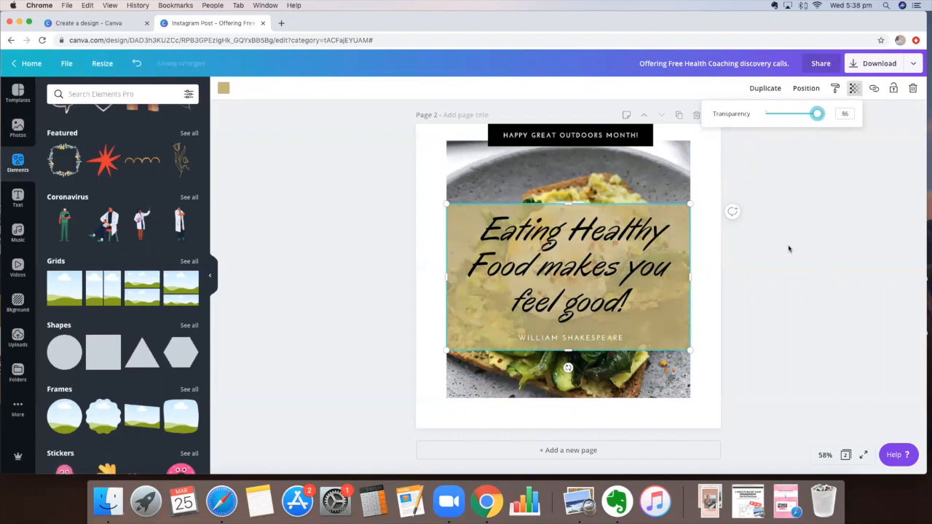
pyautogui.press('super+z')
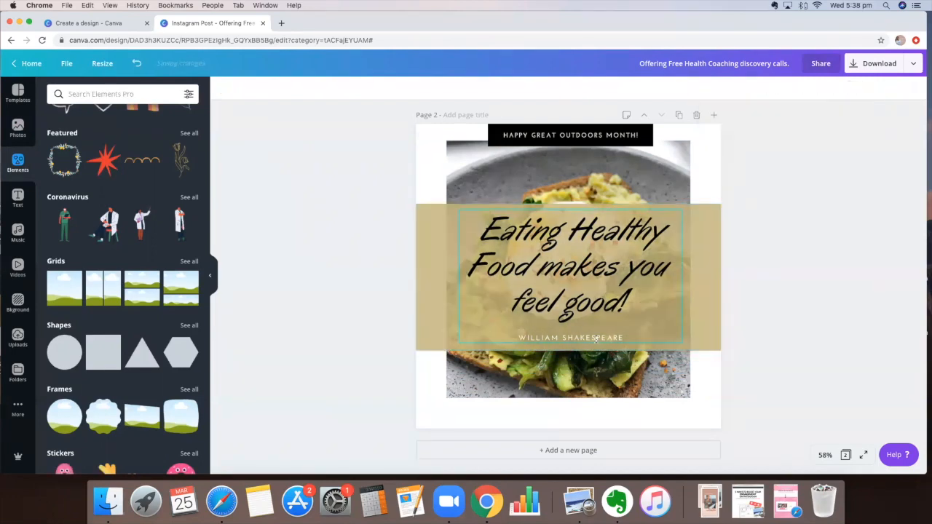
pyautogui.tripleClick(571, 338)
pyautogui.write('@BIZANDSOCIALHUB')
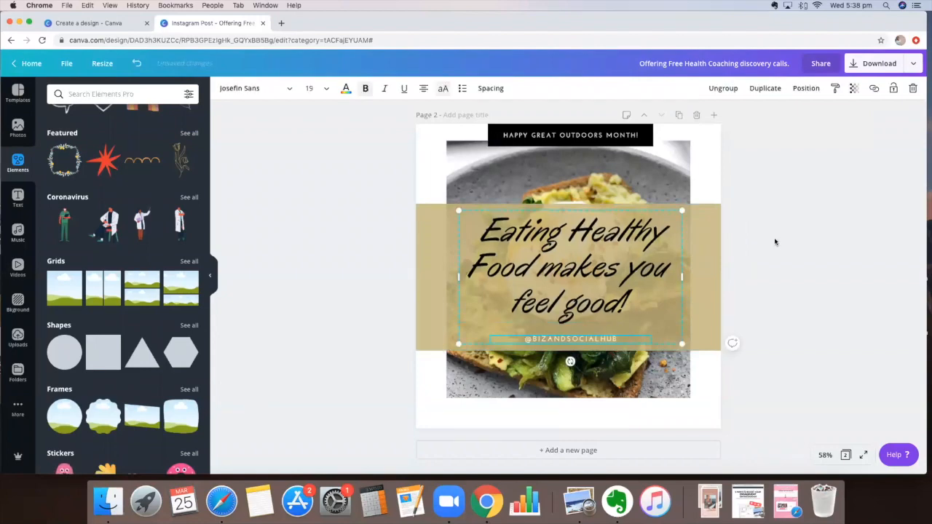
pyautogui.click(775, 241)
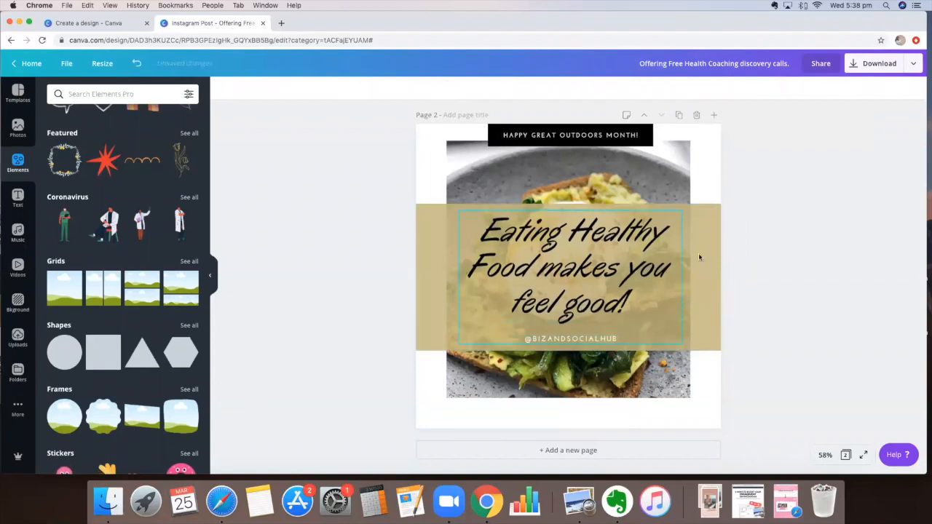
# Step: Scroll down to bring the empty page 3 into view
pyautogui.scroll(5, 704, 260)
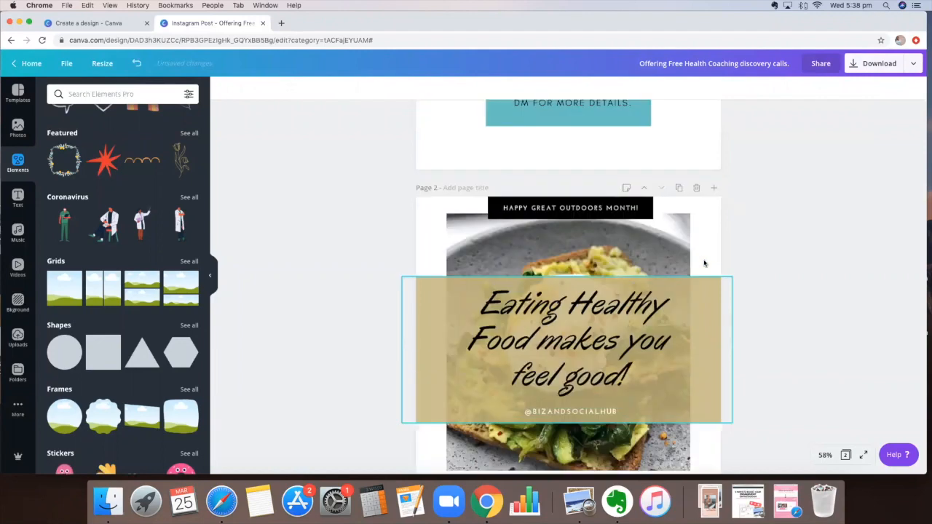
pyautogui.scroll(1, 613, 451)
pyautogui.scroll(-6, 613, 451)
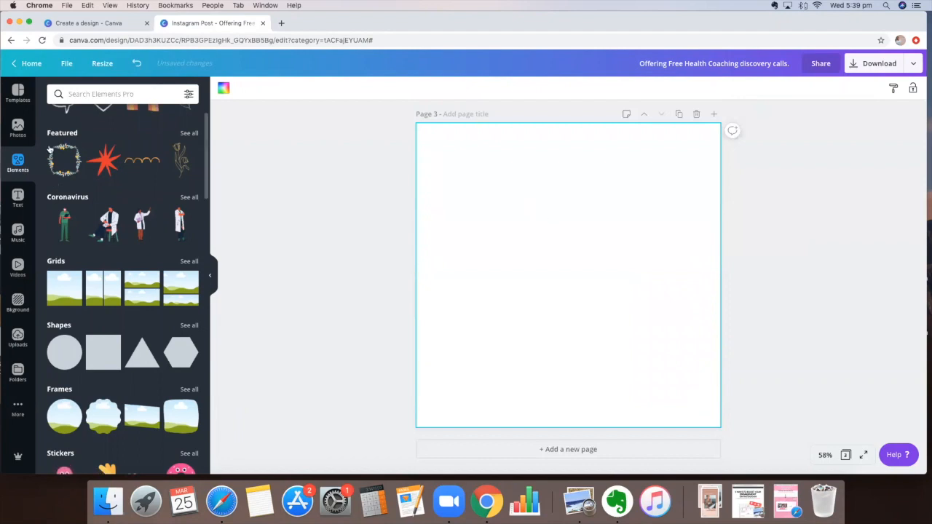
# Step: Add the smartphone frame from Elements to the middle of page 3
pyautogui.scroll(1, 97, 237)
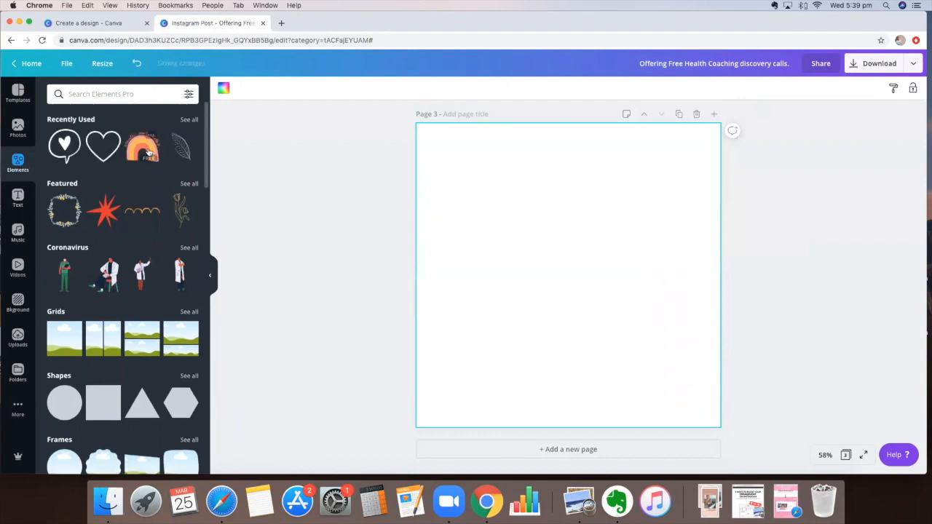
pyautogui.scroll(-3, 97, 237)
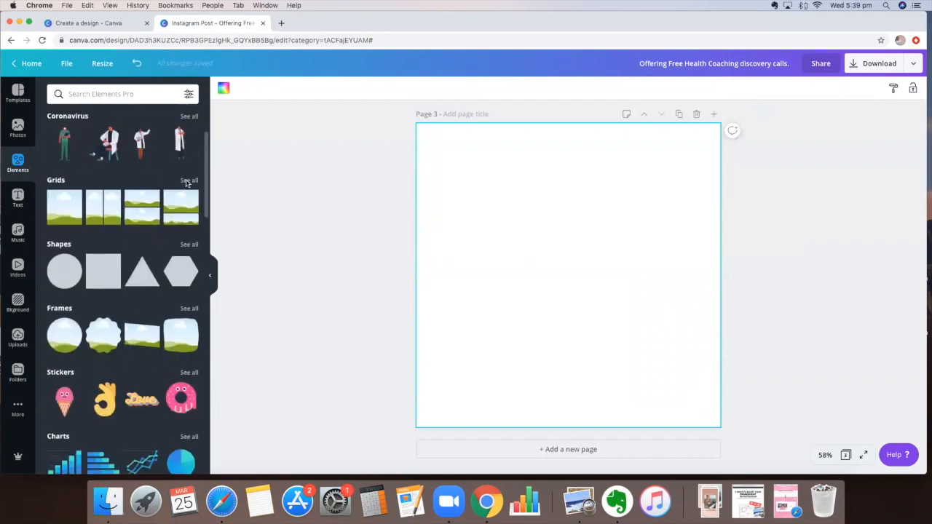
pyautogui.click(186, 184)
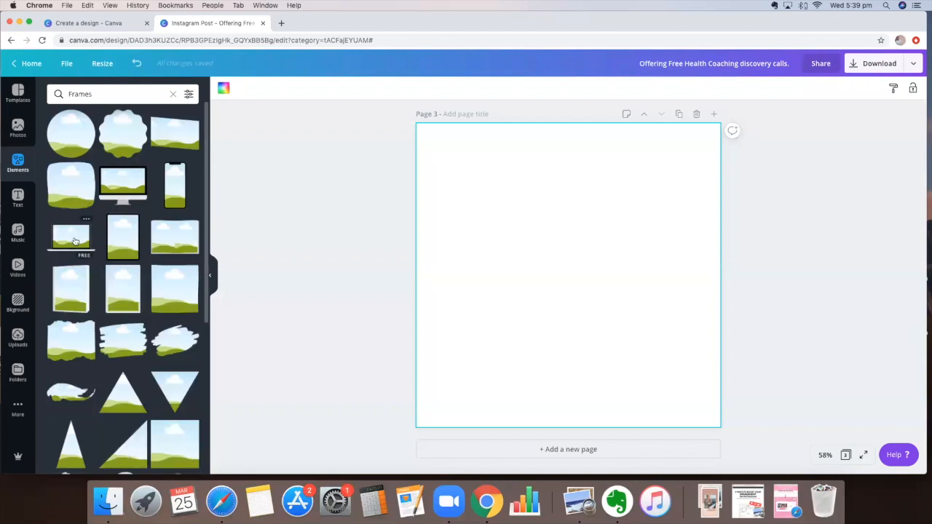
pyautogui.click(178, 187)
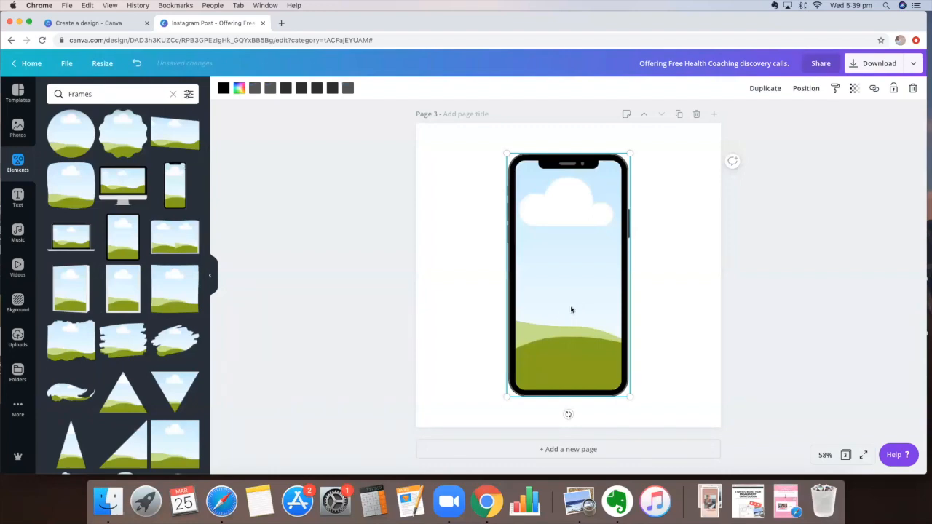
# Step: Recolour the phone frame's casing from black to the rose-tan brand colour
pyautogui.click(675, 287)
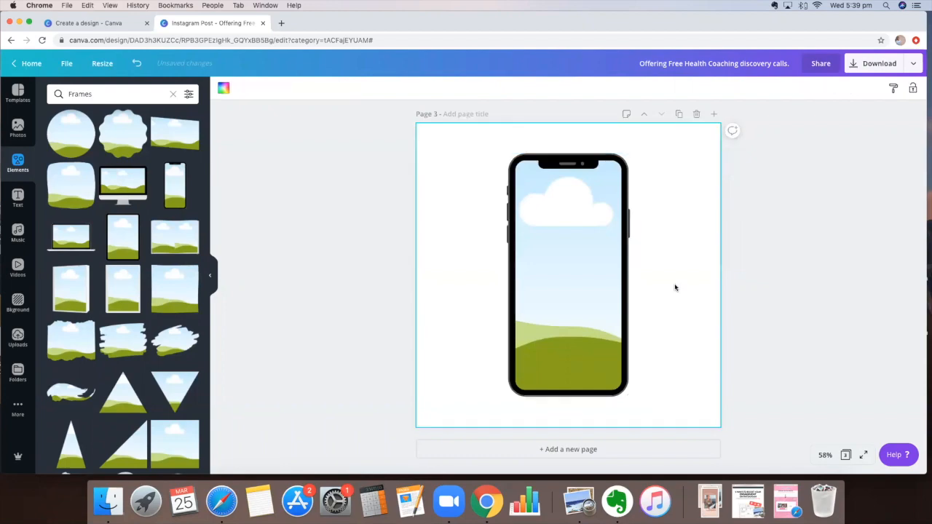
pyautogui.click(578, 292)
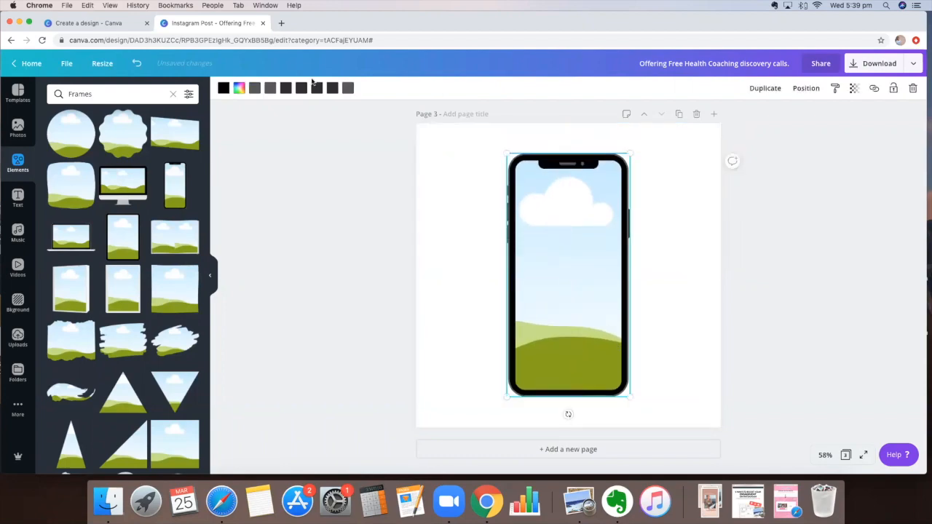
pyautogui.click(82, 238)
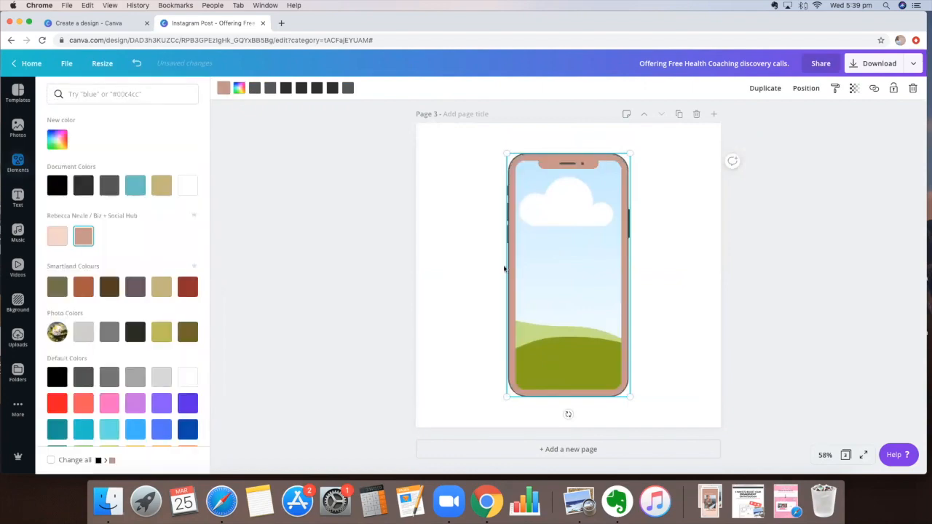
pyautogui.click(474, 268)
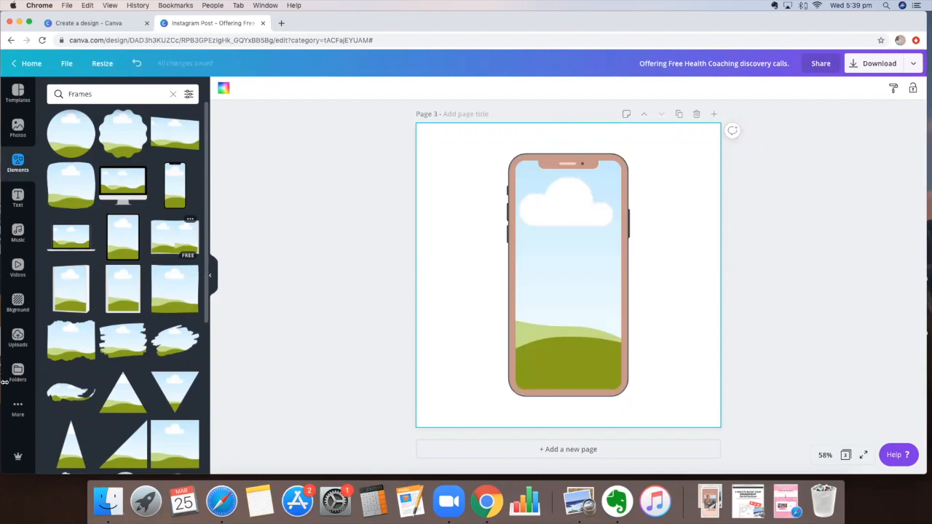
# Step: Try the laptop photo from Uploads in the phone frame, then delete it
pyautogui.click(17, 338)
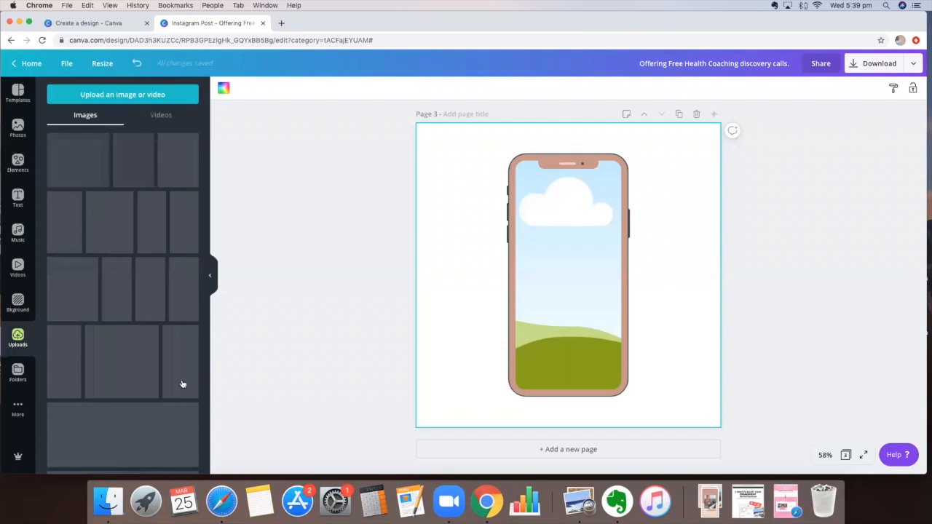
pyautogui.click(566, 259)
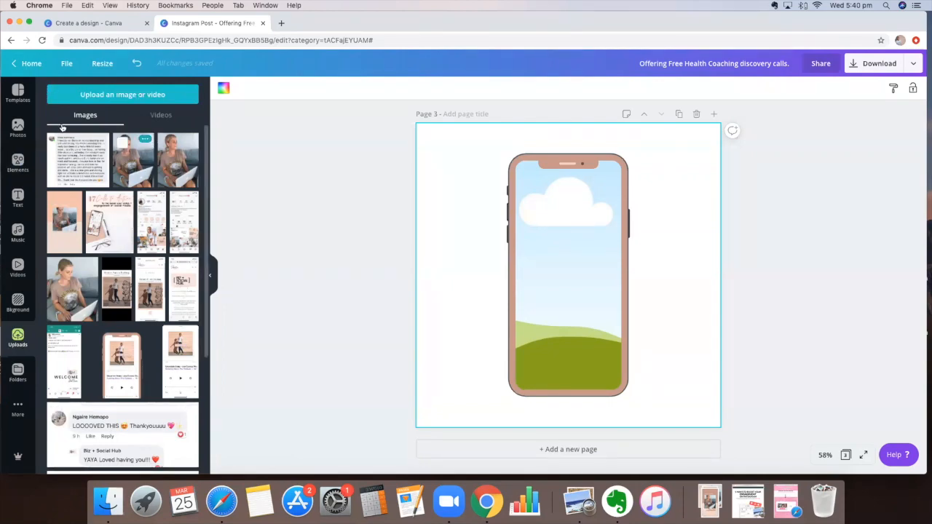
pyautogui.click(159, 158)
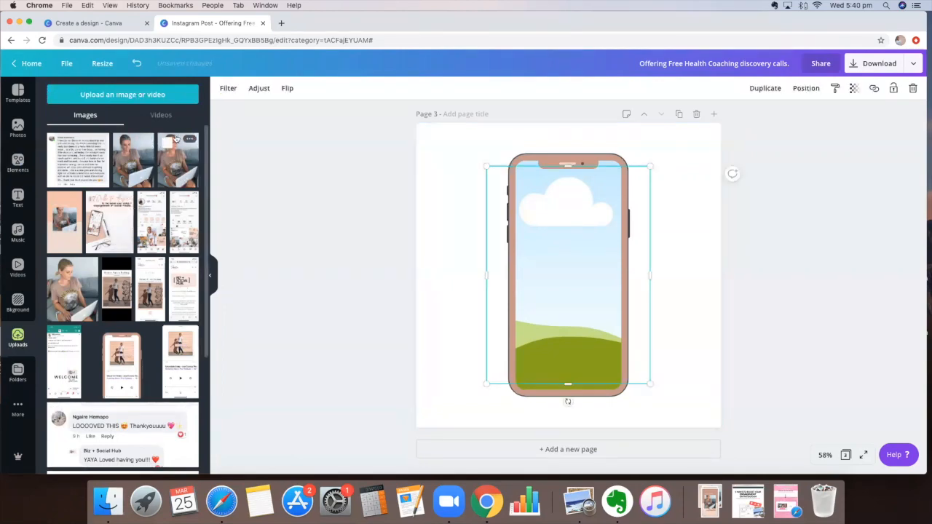
pyautogui.click(676, 247)
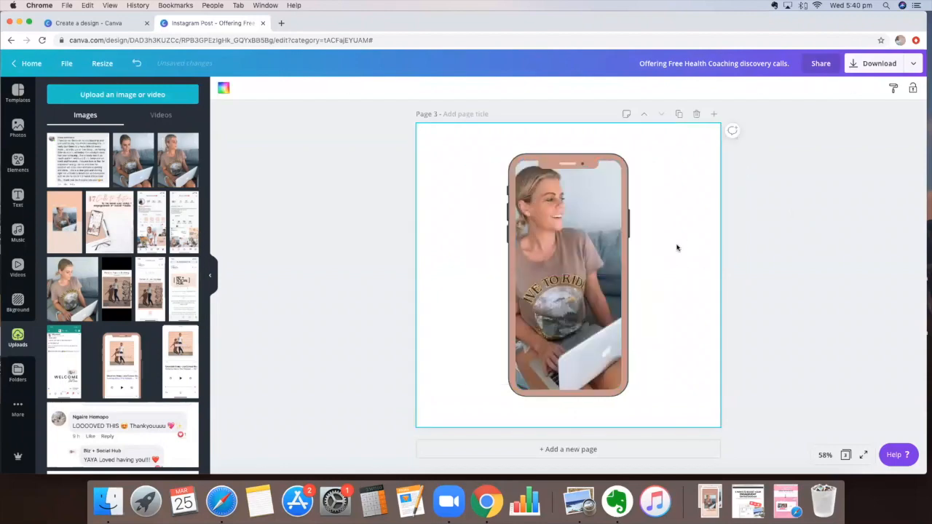
pyautogui.click(577, 299)
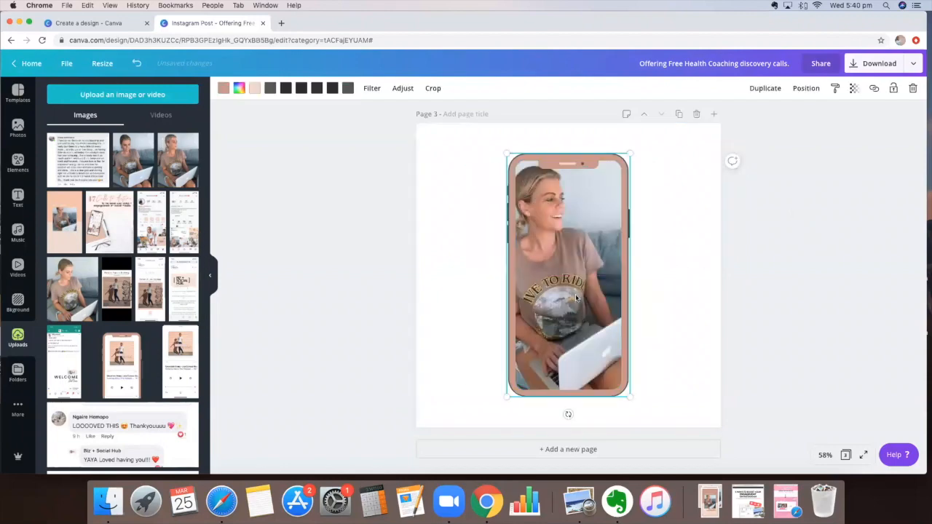
pyautogui.press('Delete')
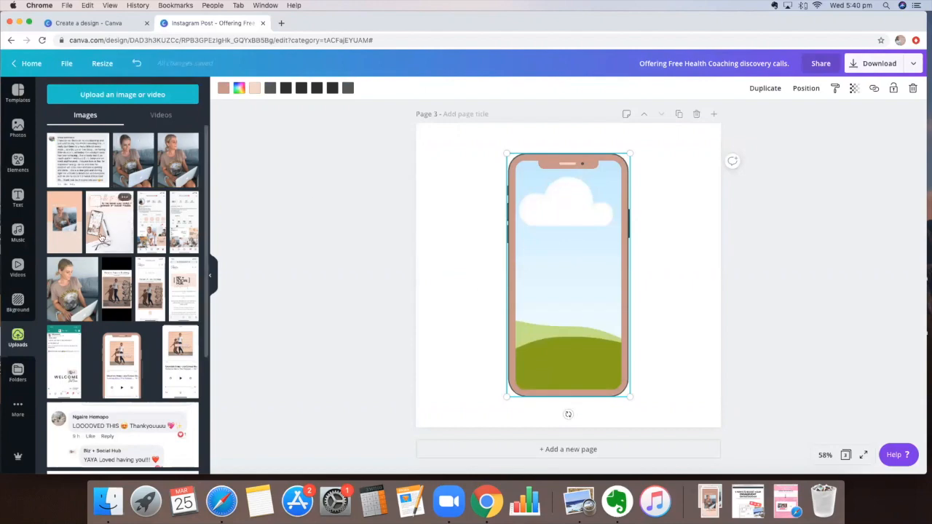
# Step: Drag the Instagram profile screenshot into the phone's screen in place of the placeholder
pyautogui.scroll(-3, 102, 238)
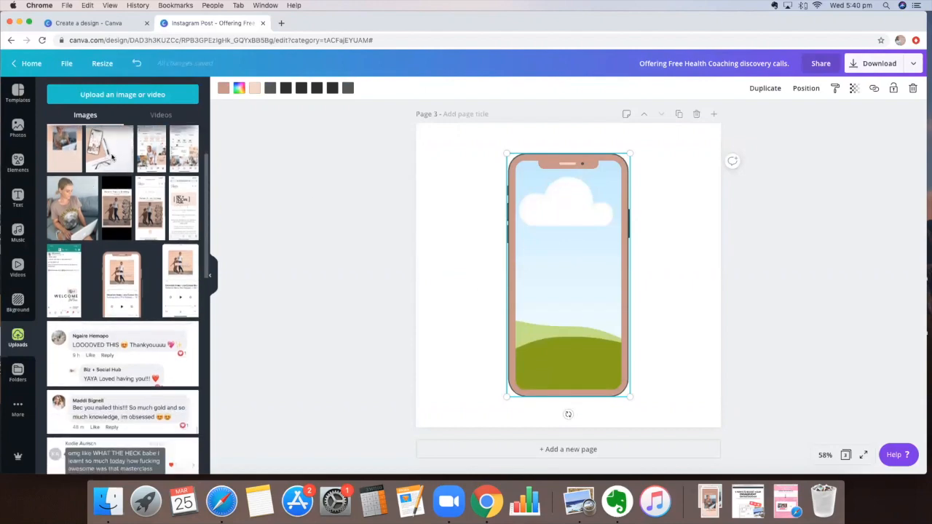
pyautogui.scroll(3, 181, 228)
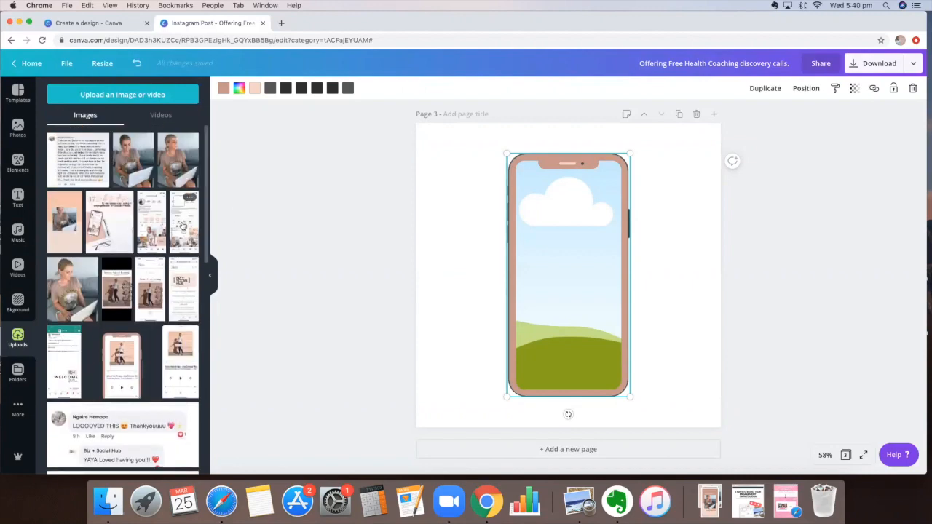
pyautogui.click(182, 226)
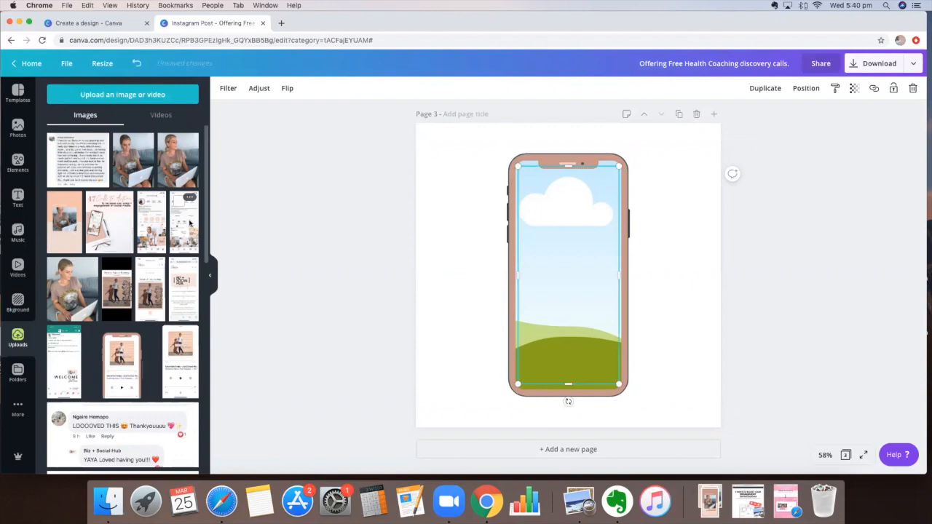
pyautogui.moveTo(556, 251); pyautogui.dragTo(697, 256)
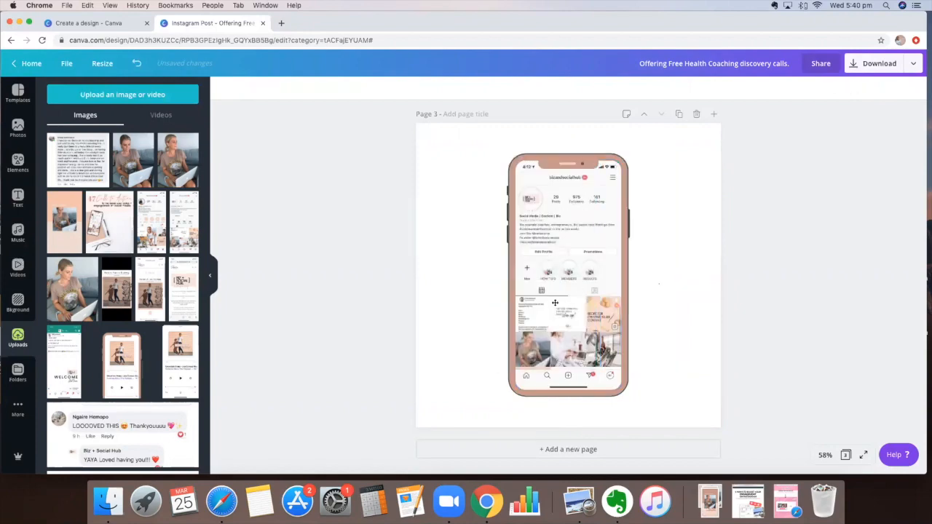
# Step: Add the woman-with-laptop photo beside the phone without replacing its screen, and lock the phone mockup
pyautogui.click(667, 257)
pyautogui.moveTo(579, 295); pyautogui.dragTo(565, 272)
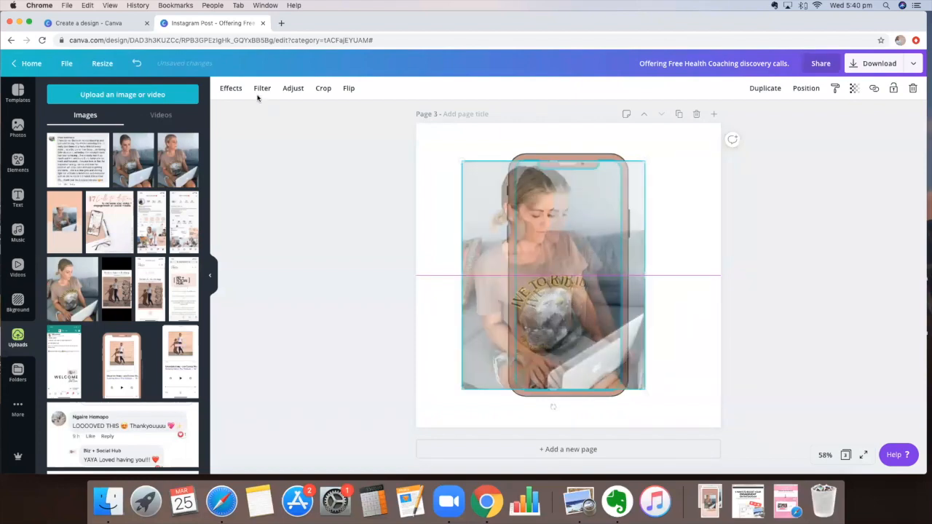
pyautogui.click(138, 65)
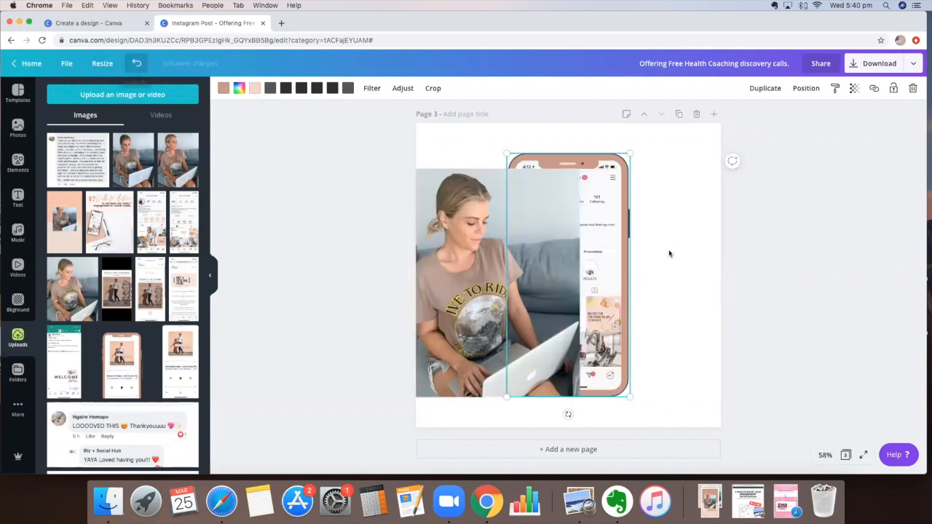
pyautogui.moveTo(544, 260); pyautogui.dragTo(523, 260)
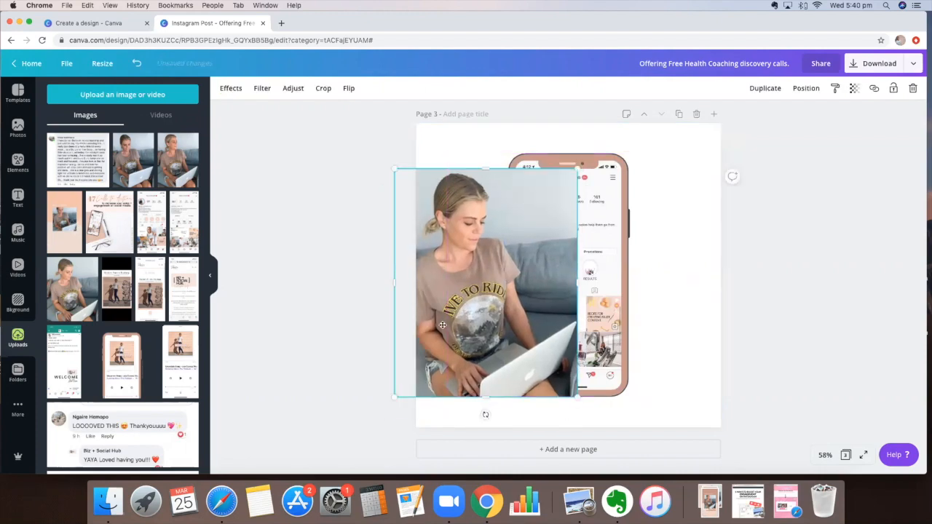
pyautogui.moveTo(569, 230); pyautogui.dragTo(512, 256)
pyautogui.click(583, 225)
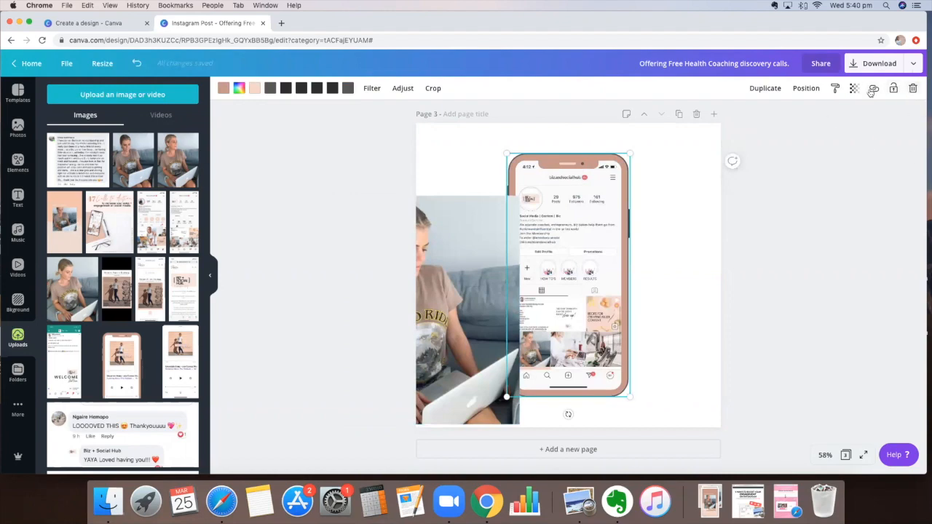
pyautogui.click(893, 89)
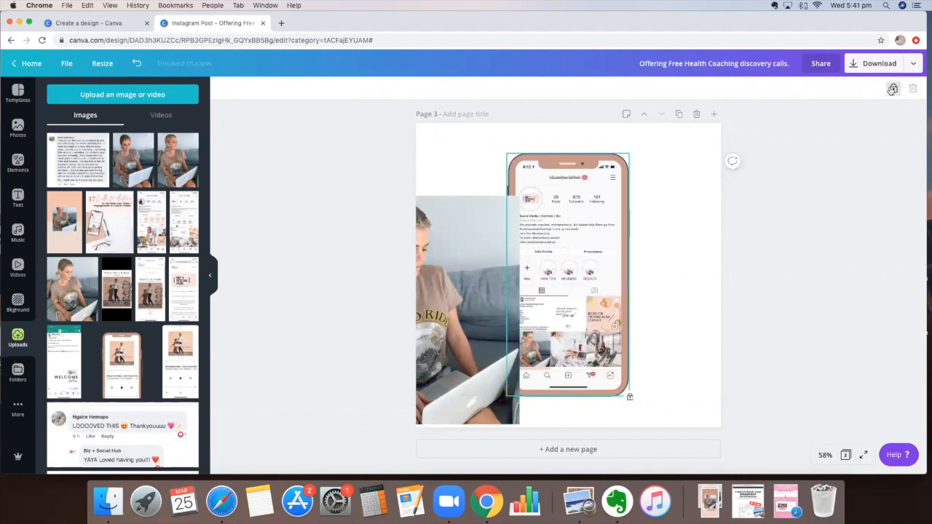
# Step: Resize the woman photo to about 484 × 605 and place it over the phone's lower right
pyautogui.moveTo(421, 238); pyautogui.dragTo(613, 198)
pyautogui.moveTo(640, 289); pyautogui.dragTo(621, 289)
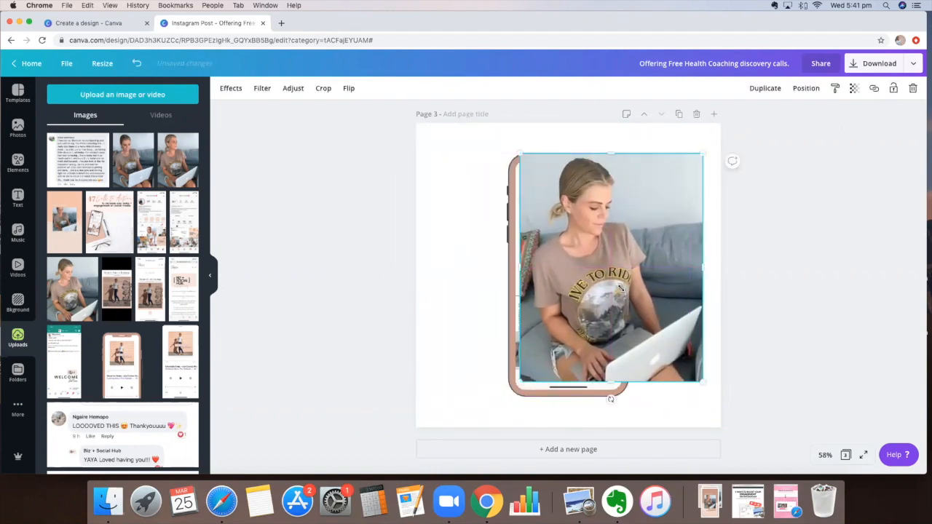
pyautogui.moveTo(703, 382); pyautogui.dragTo(615, 272)
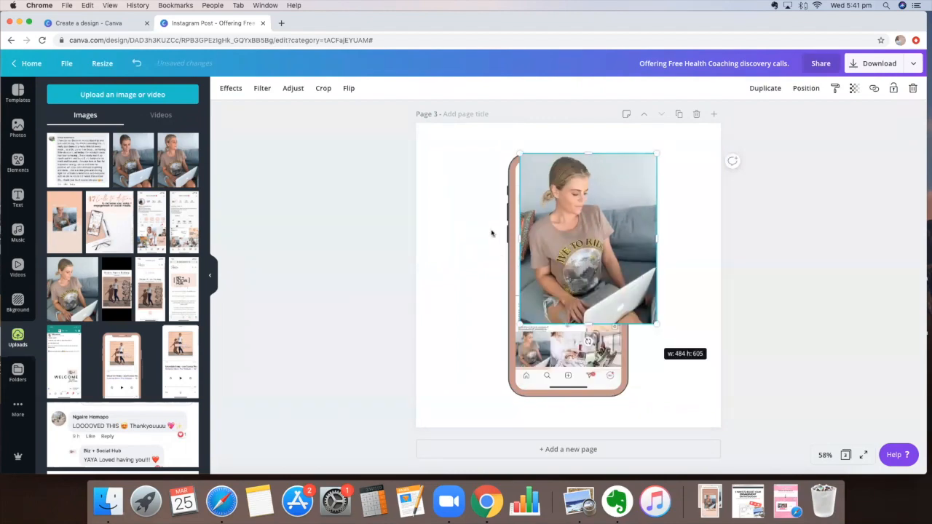
pyautogui.moveTo(567, 213); pyautogui.dragTo(639, 300)
pyautogui.click(493, 233)
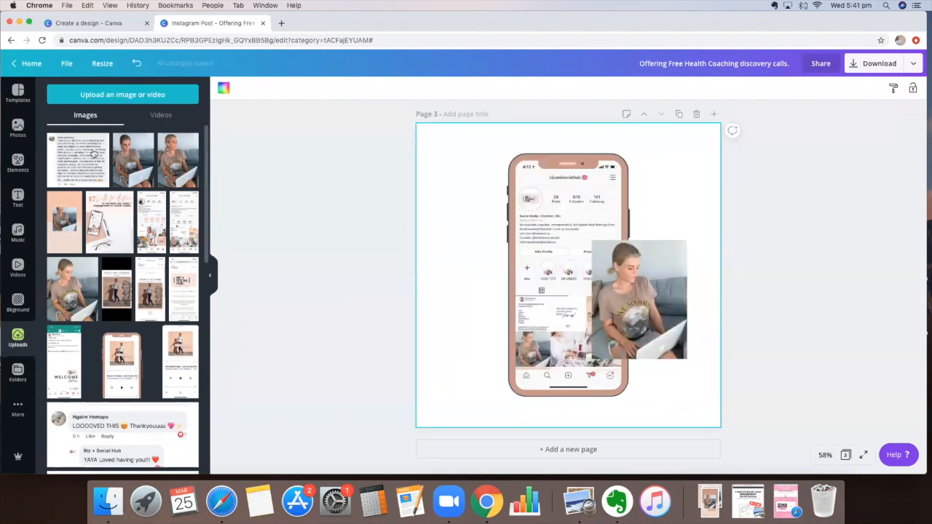
# Step: Search Elements for 'blob' and add the heart-shaped blob to page 3
pyautogui.click(19, 167)
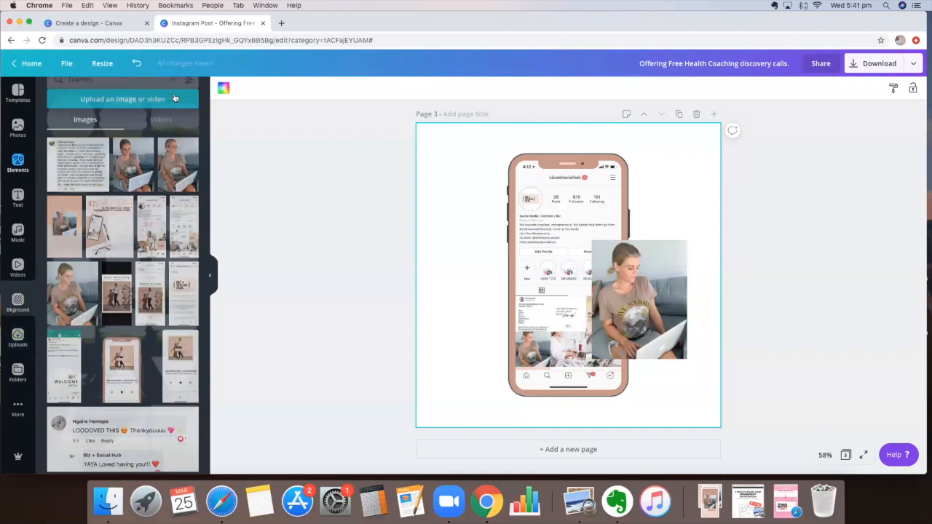
pyautogui.doubleClick(83, 96)
pyautogui.press('BackSpace')
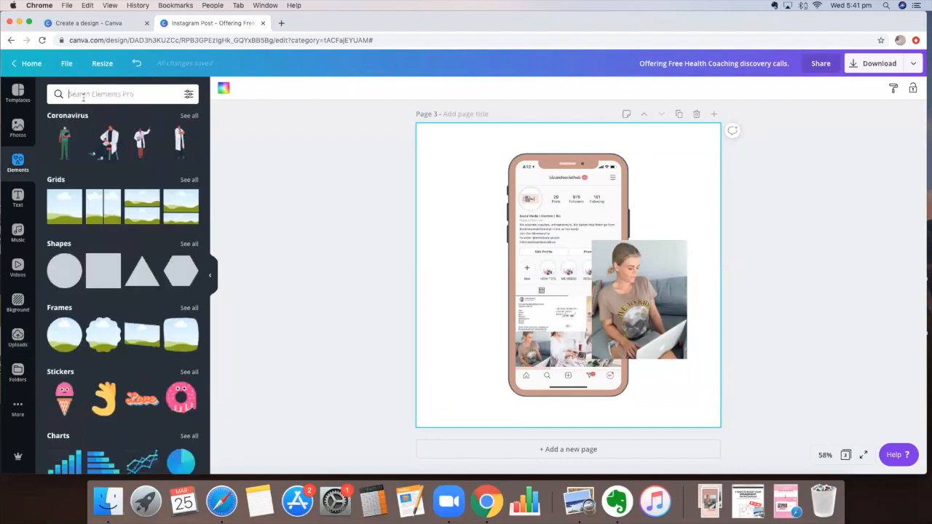
pyautogui.scroll(3, 179, 214)
pyautogui.scroll(-3, 179, 214)
pyautogui.write('blob')
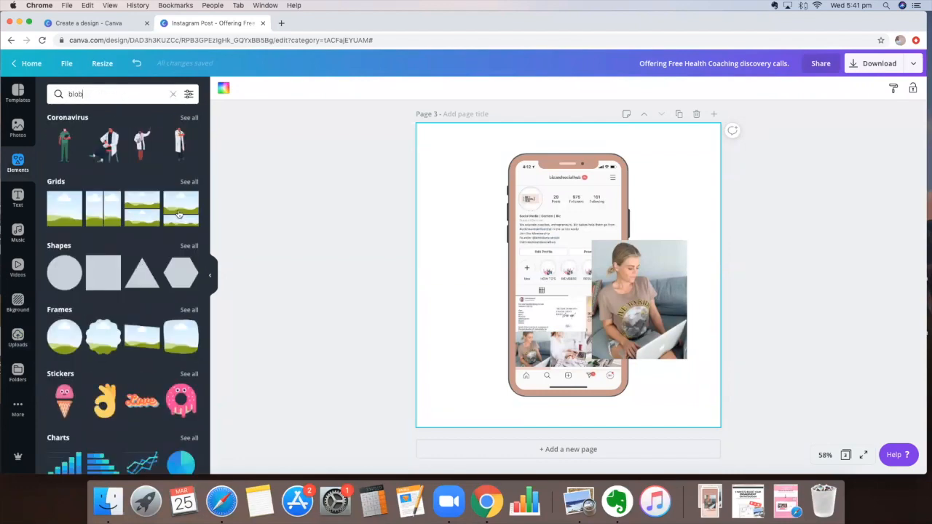
pyautogui.press('Return')
pyautogui.scroll(-10, 179, 214)
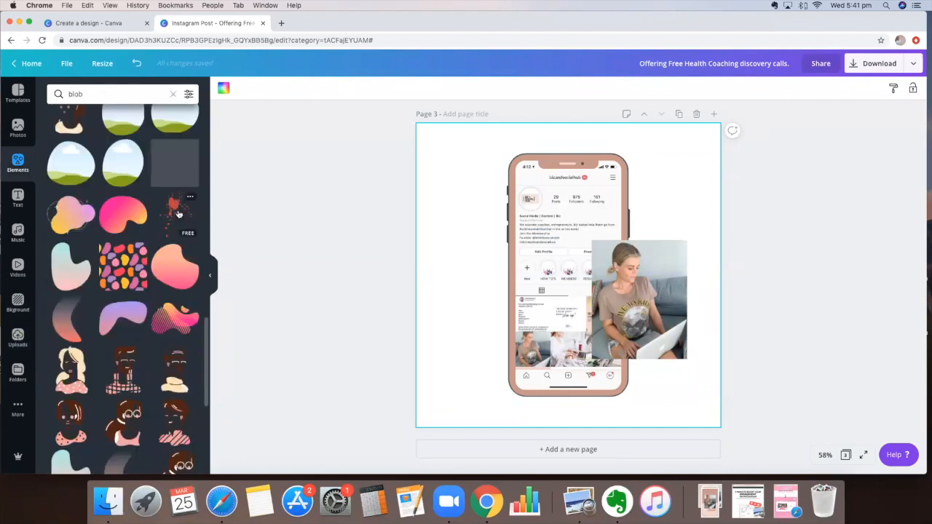
pyautogui.scroll(-5, 126, 284)
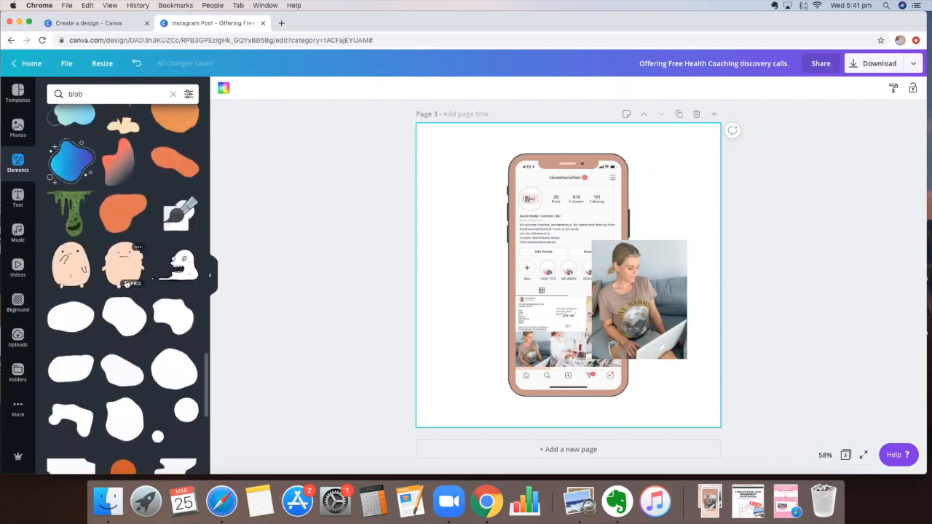
pyautogui.scroll(-5, 126, 284)
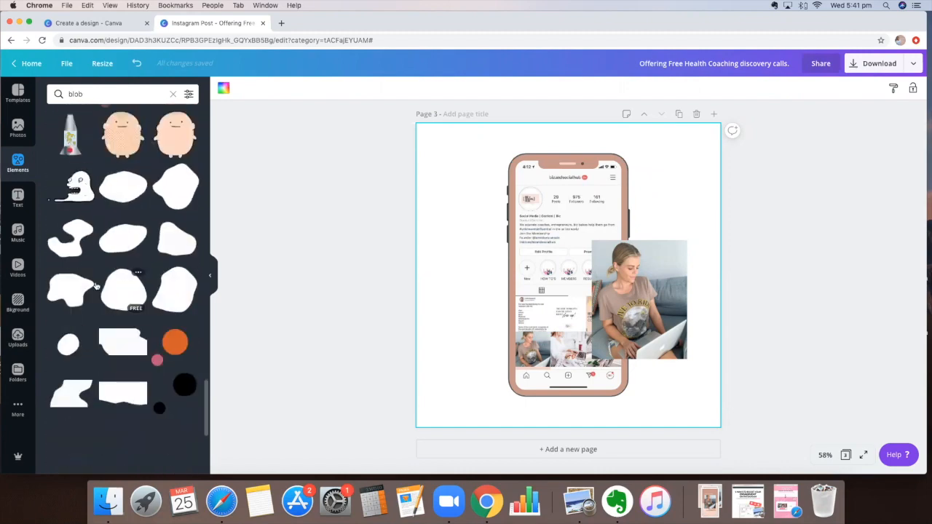
pyautogui.click(70, 246)
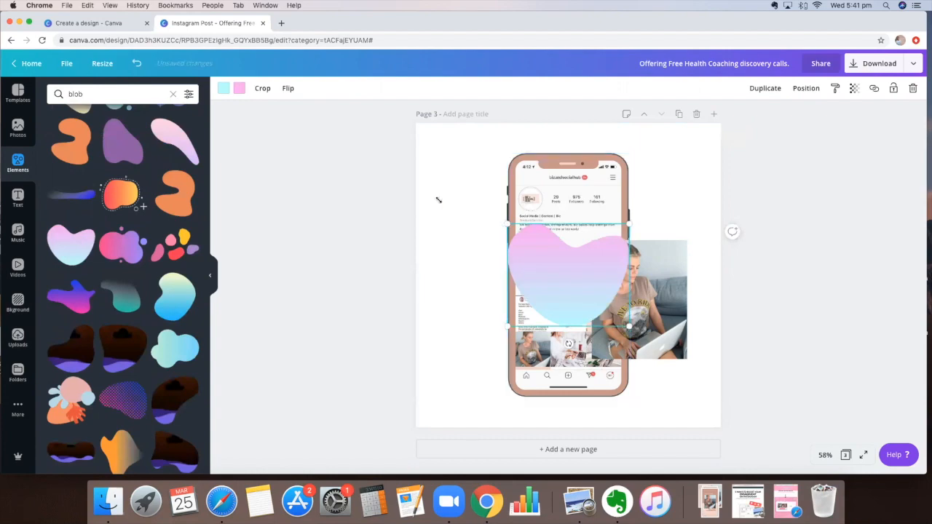
# Step: Enlarge the blob, colour it rose, send it behind the phone and move it lower
pyautogui.moveTo(419, 191); pyautogui.dragTo(438, 167)
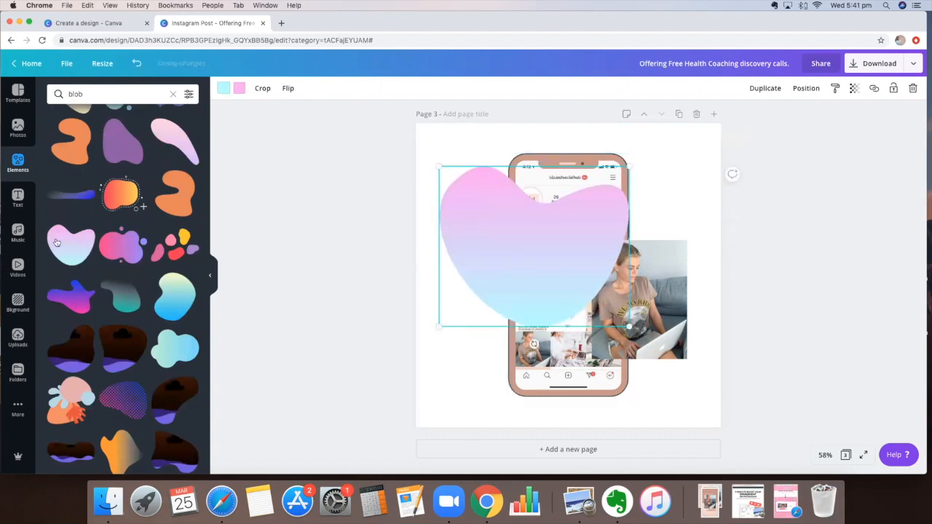
pyautogui.click(223, 89)
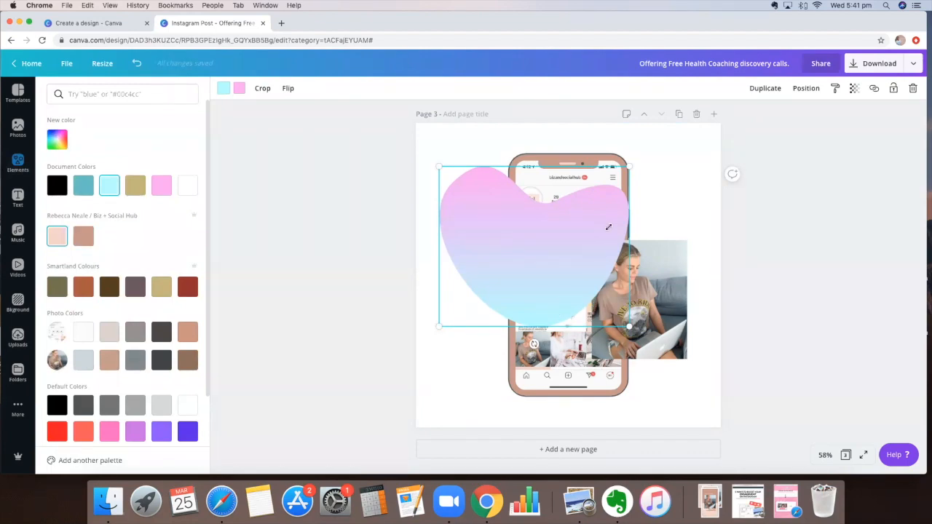
pyautogui.moveTo(609, 228); pyautogui.dragTo(692, 154)
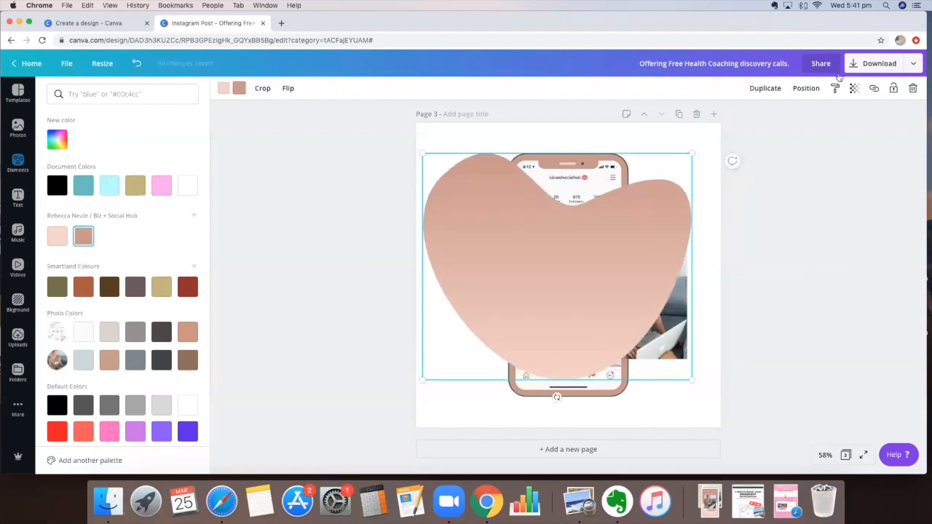
pyautogui.click(806, 91)
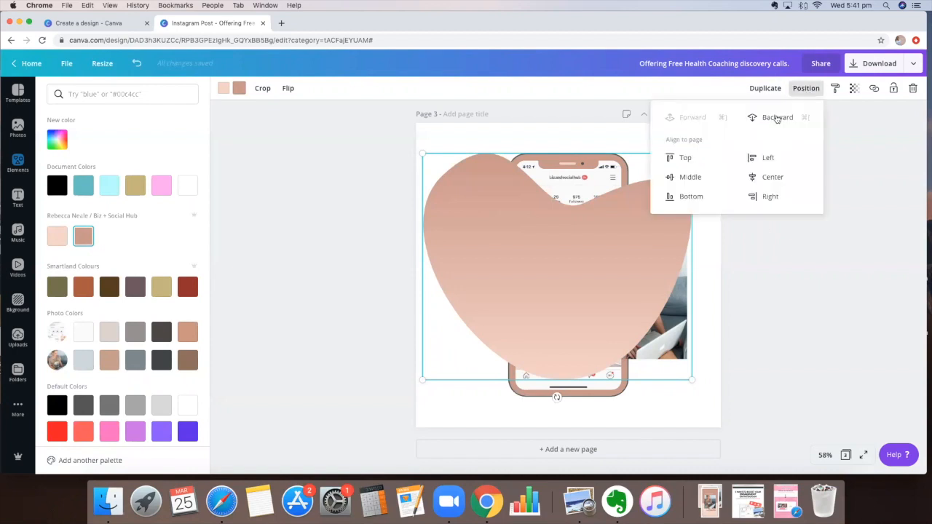
pyautogui.click(774, 117)
pyautogui.click(371, 258)
pyautogui.moveTo(463, 220); pyautogui.dragTo(462, 282)
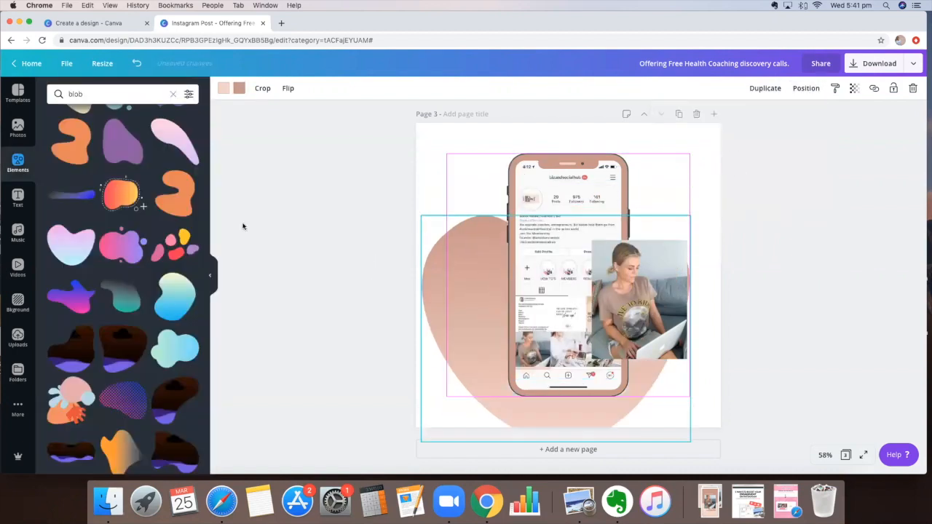
# Step: Leave the blob against the left edge, clear the 'blob' search and browse element categories
pyautogui.click(773, 242)
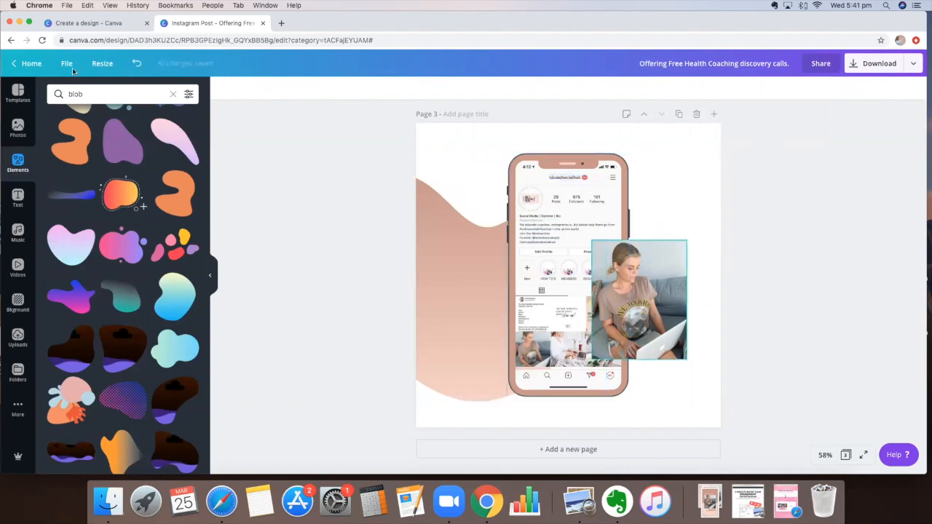
pyautogui.click(172, 94)
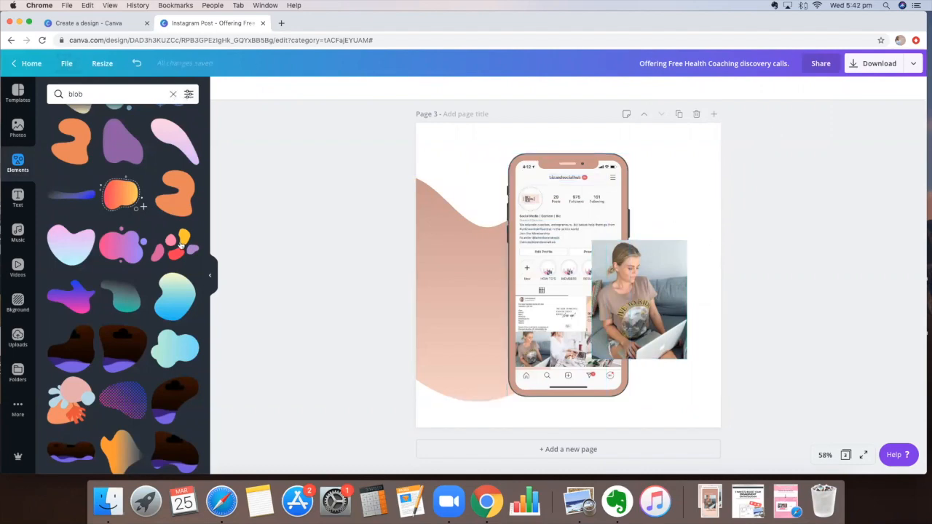
pyautogui.scroll(-3, 131, 240)
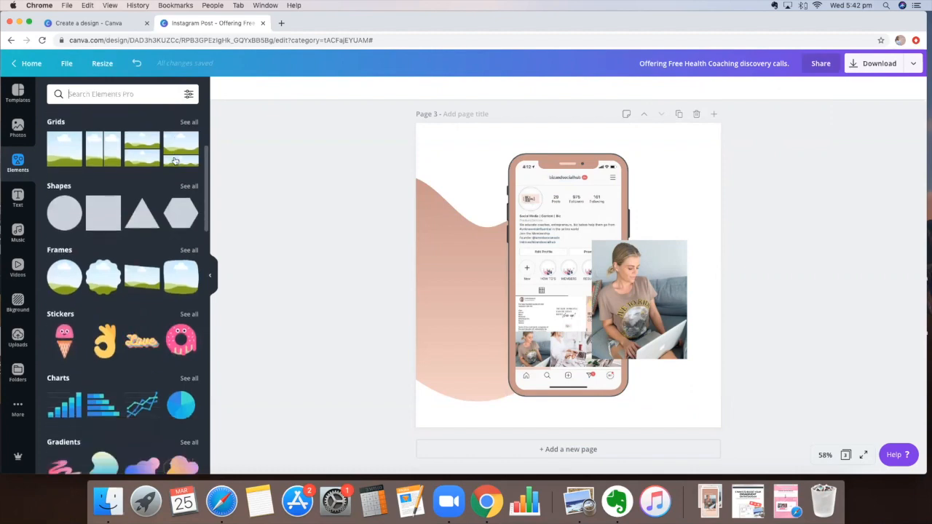
pyautogui.scroll(-1, 71, 98)
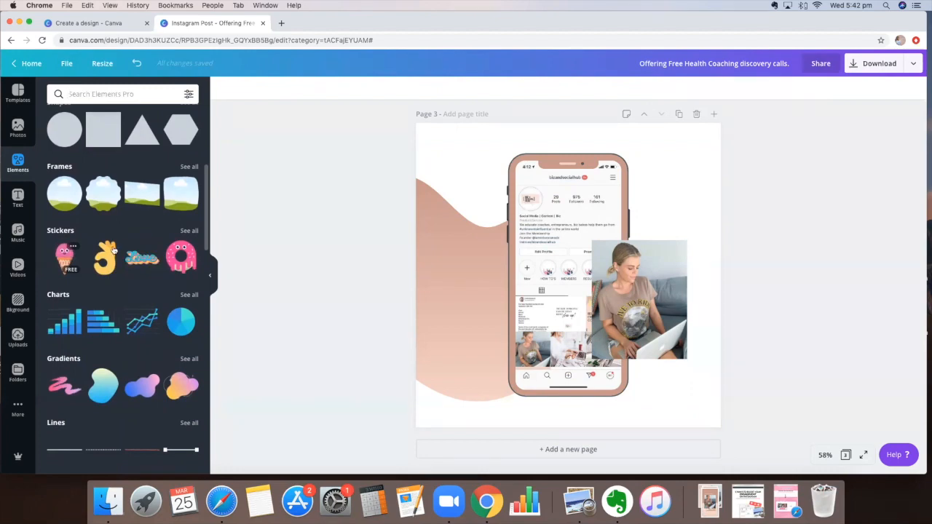
pyautogui.scroll(-5, 113, 249)
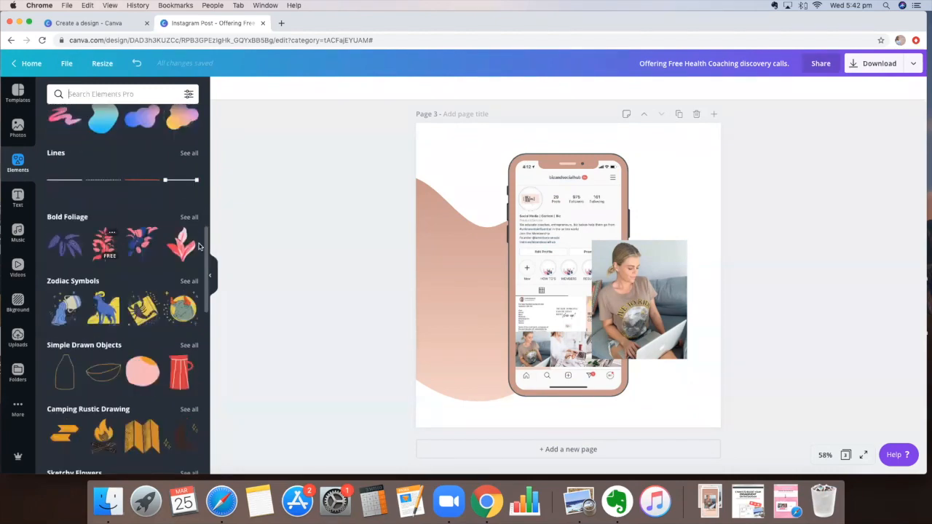
# Step: Add the cherries sticker from Simple Drawn Objects and shrink it at the phone's lower left
pyautogui.scroll(-2, 199, 247)
pyautogui.click(189, 248)
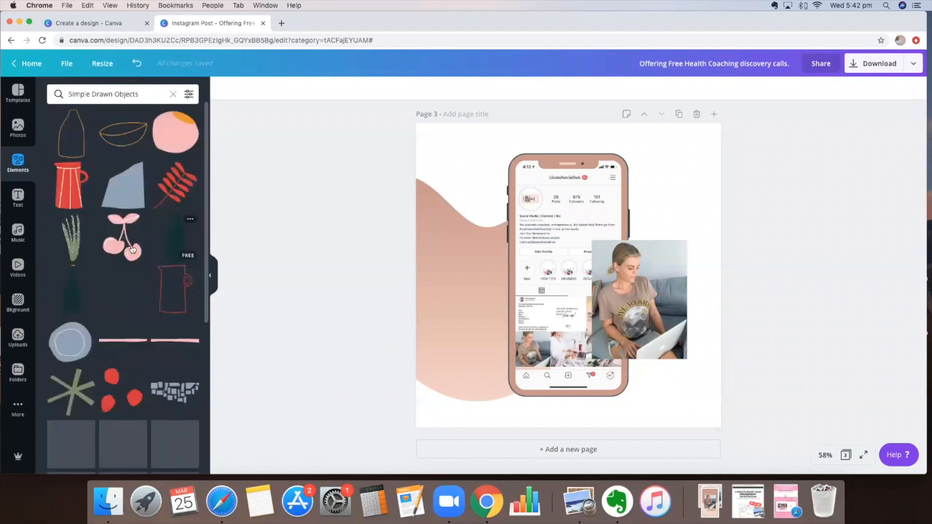
pyautogui.moveTo(132, 250); pyautogui.dragTo(493, 358)
pyautogui.moveTo(548, 266); pyautogui.dragTo(512, 312)
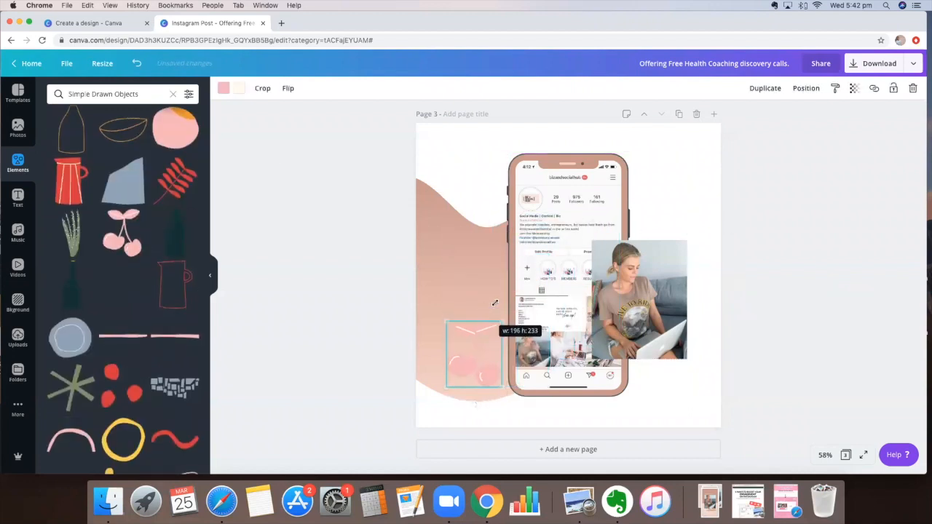
# Step: Recolour the cherries light pink with rose-brown details
pyautogui.click(224, 89)
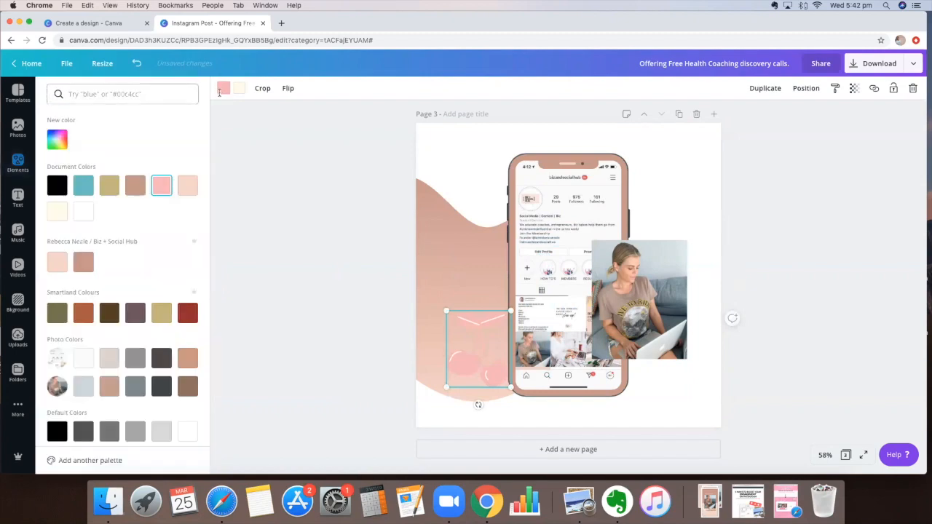
pyautogui.click(82, 212)
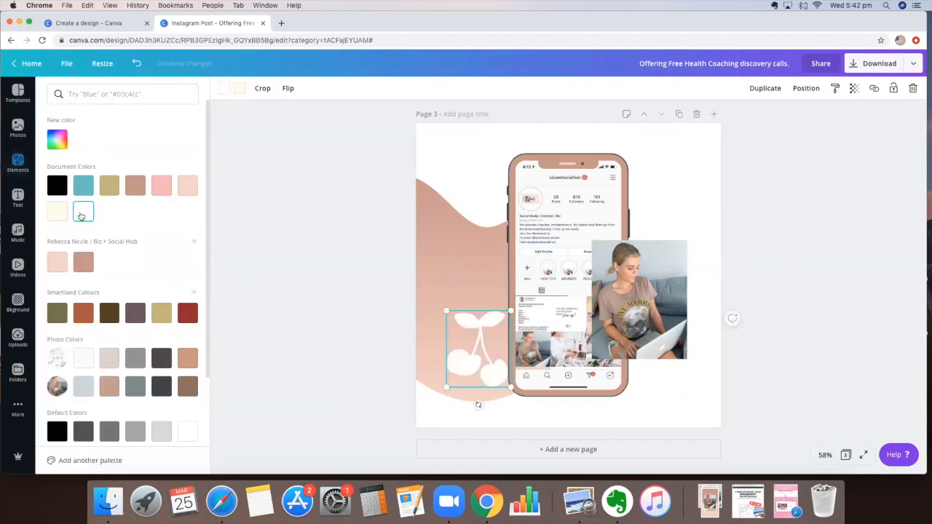
pyautogui.click(239, 89)
pyautogui.click(135, 188)
pyautogui.moveTo(490, 335); pyautogui.dragTo(517, 340)
pyautogui.click(220, 89)
pyautogui.click(57, 236)
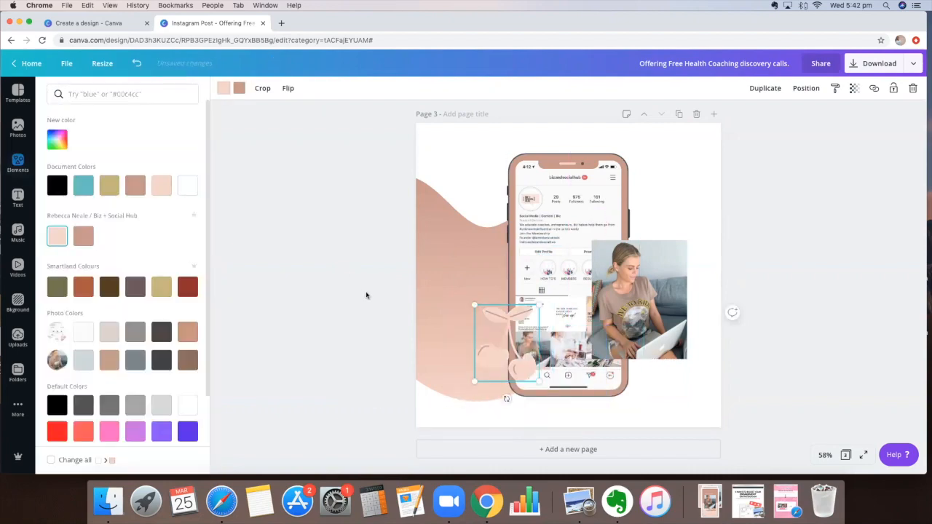
# Step: Position the pink cherries over the lower right of the woman's photo
pyautogui.moveTo(517, 340); pyautogui.dragTo(694, 210)
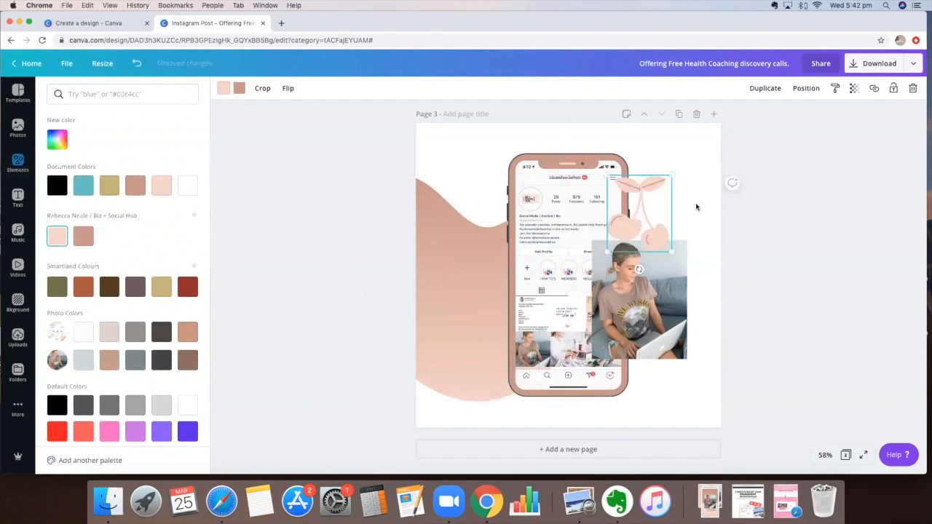
pyautogui.click(692, 211)
pyautogui.moveTo(659, 246); pyautogui.dragTo(699, 393)
pyautogui.click(650, 211)
pyautogui.moveTo(674, 338); pyautogui.dragTo(625, 337)
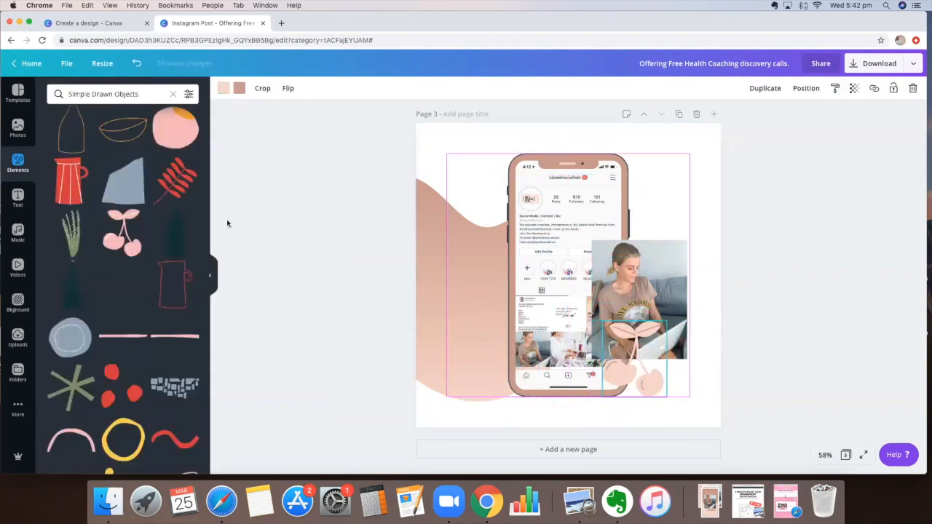
pyautogui.click(18, 197)
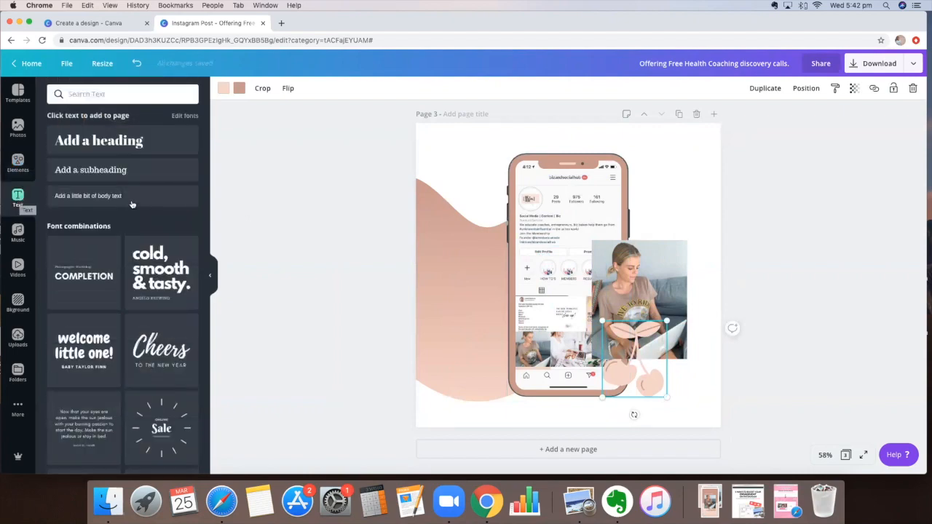
# Step: Add a body text box enlarged to Arimo 31.5 and enter the Instagram handle across the profile area
pyautogui.moveTo(145, 186); pyautogui.dragTo(599, 398)
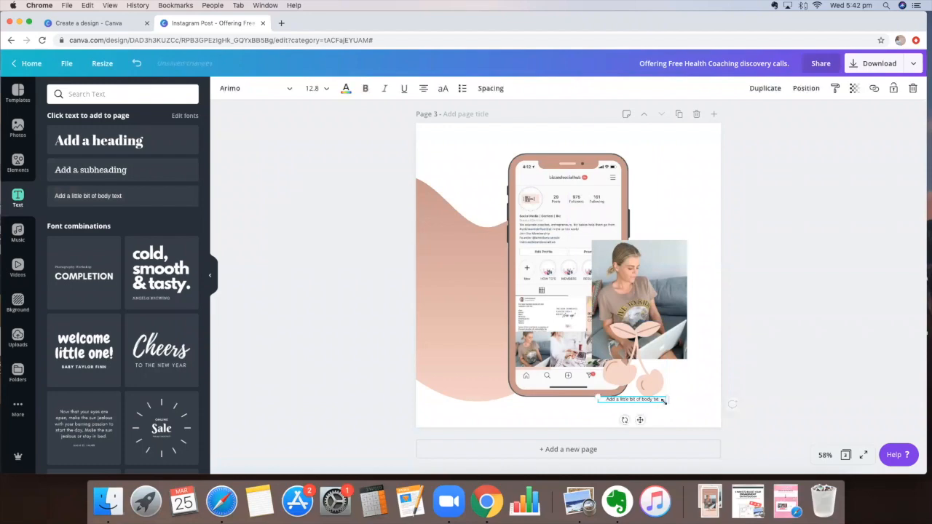
pyautogui.press('Delete')
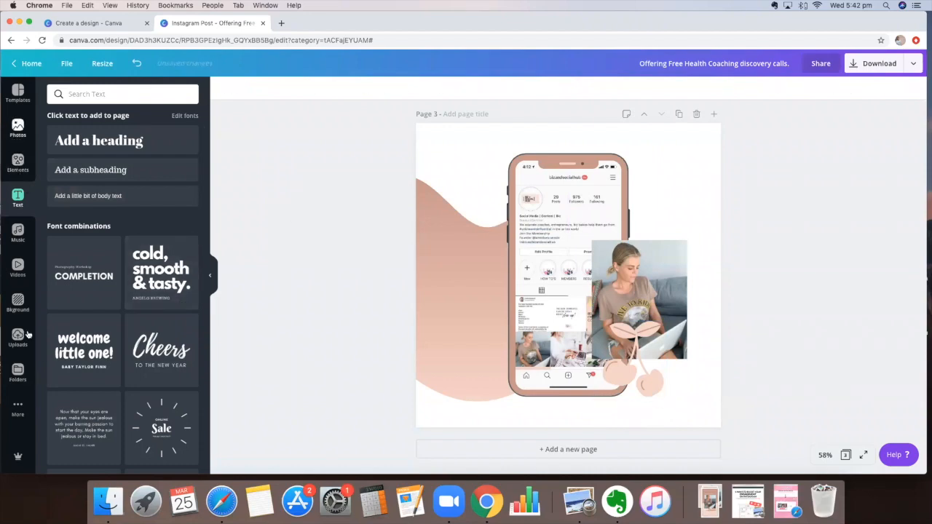
pyautogui.click(17, 162)
pyautogui.click(17, 196)
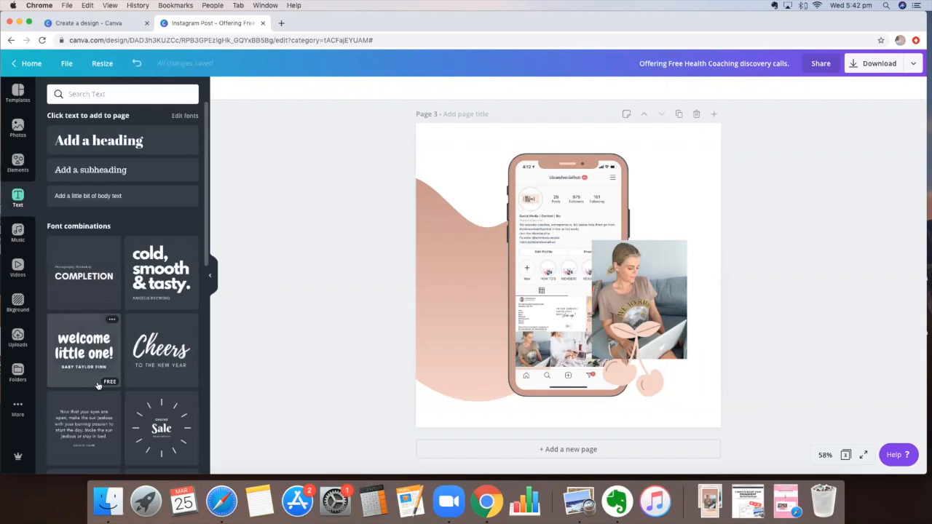
pyautogui.scroll(-2, 98, 386)
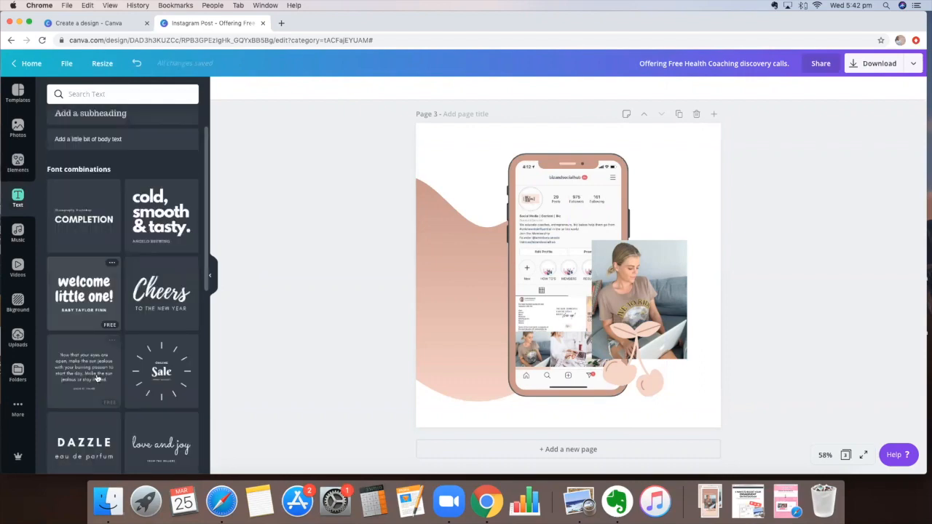
pyautogui.scroll(-5, 97, 378)
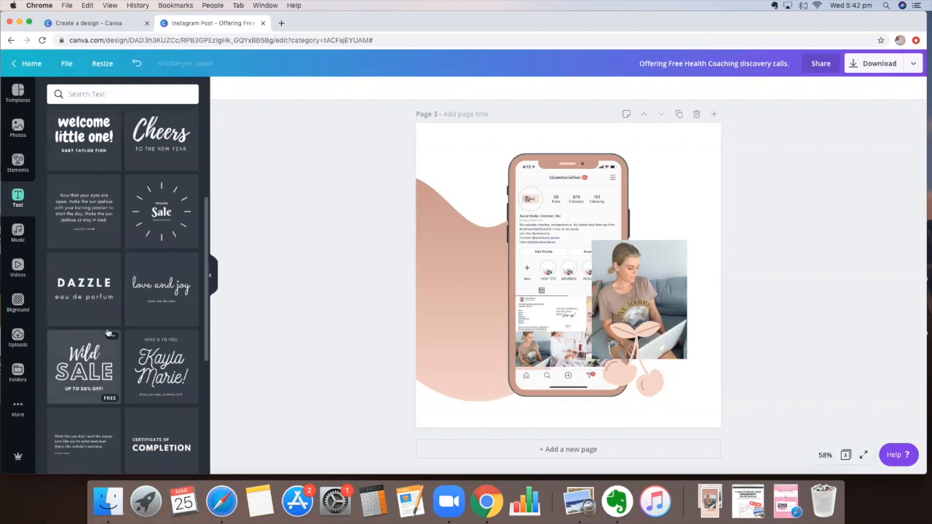
pyautogui.scroll(5, 108, 333)
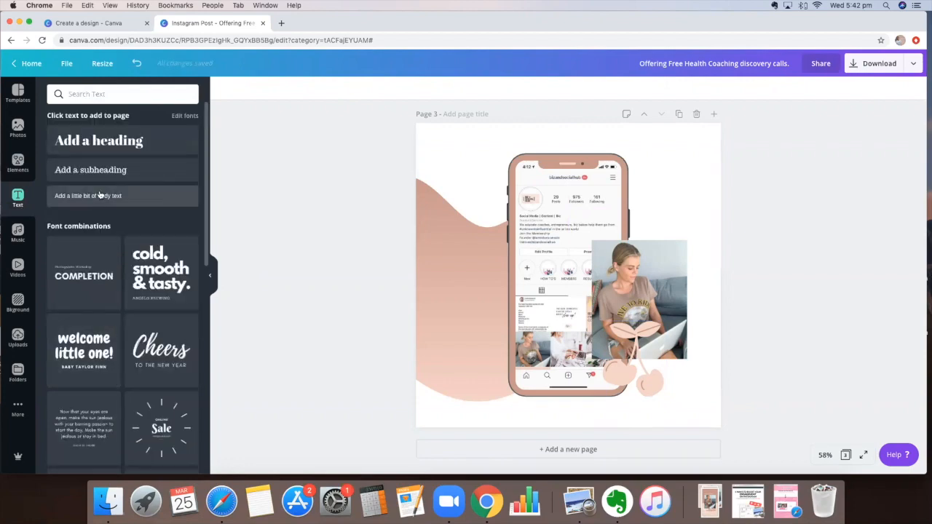
pyautogui.click(101, 195)
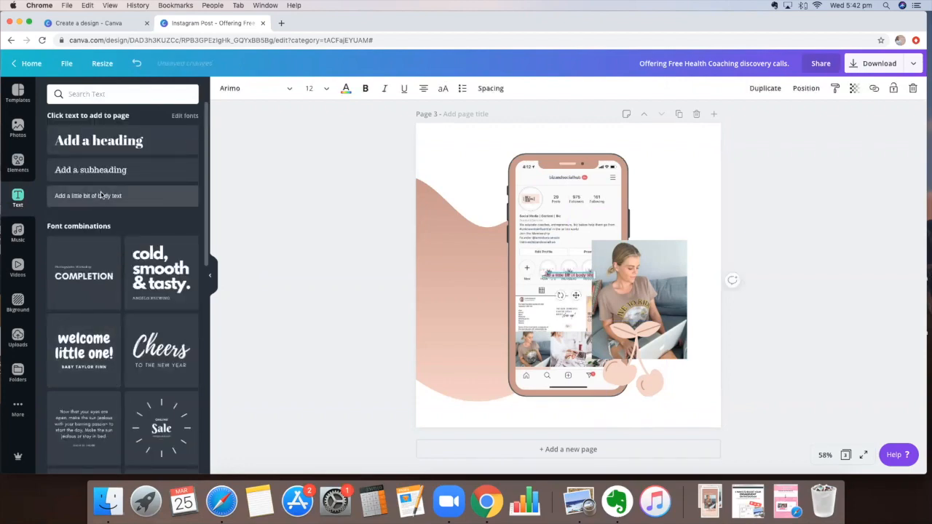
pyautogui.moveTo(537, 271); pyautogui.dragTo(457, 264)
pyautogui.write('@bizandsocialhub')
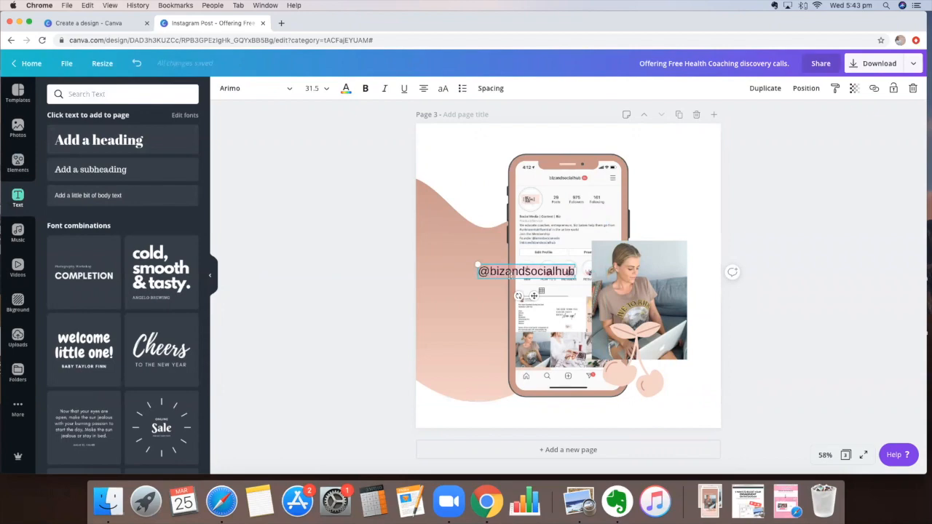
# Step: Switch the handle text to the handwritten bouldersbeach script font
pyautogui.click(272, 94)
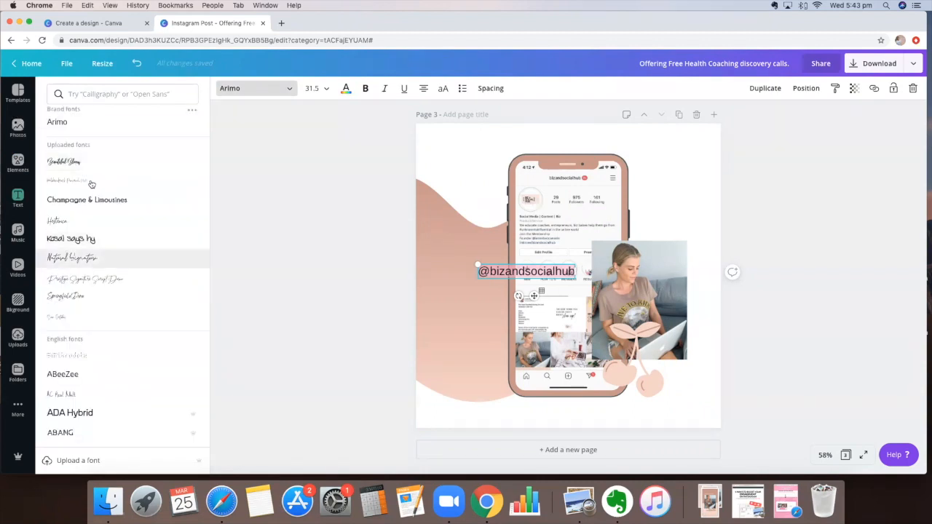
pyautogui.click(73, 258)
pyautogui.click(80, 180)
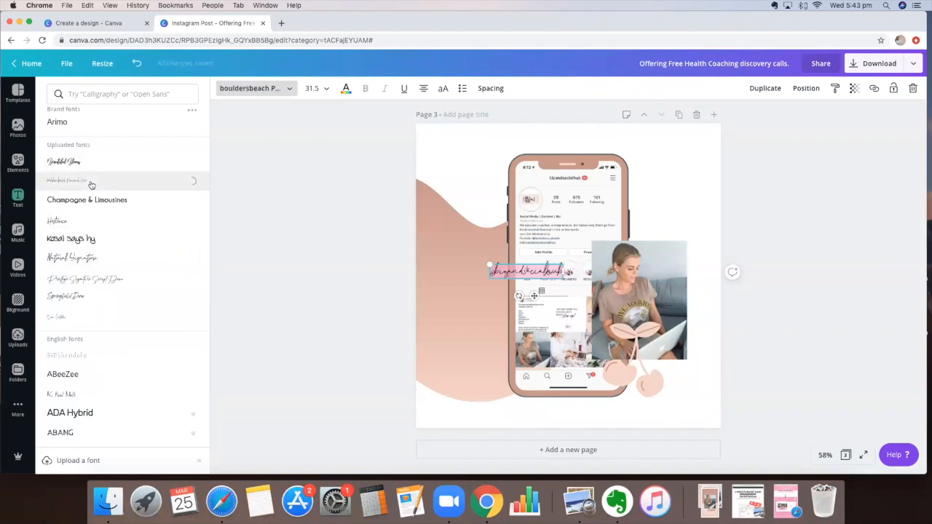
pyautogui.scroll(-5, 93, 304)
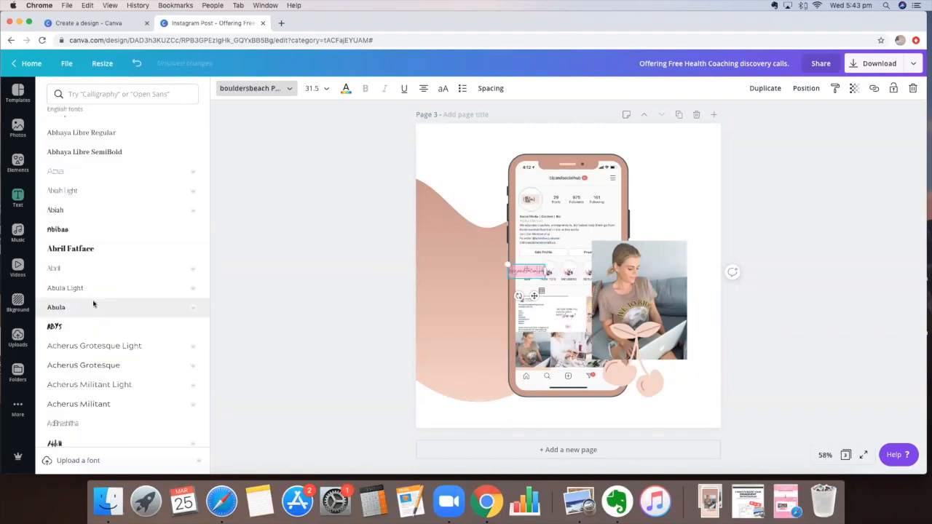
pyautogui.scroll(-5, 119, 202)
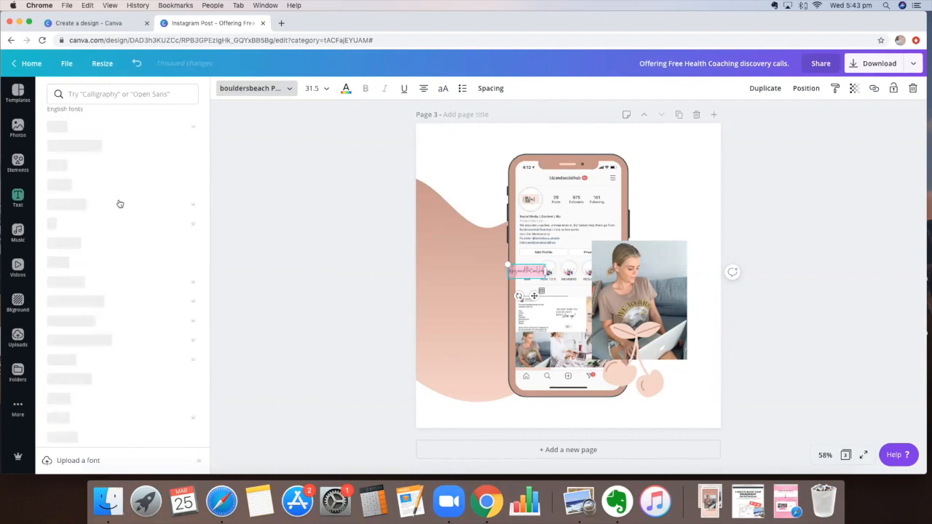
pyautogui.scroll(4, 119, 204)
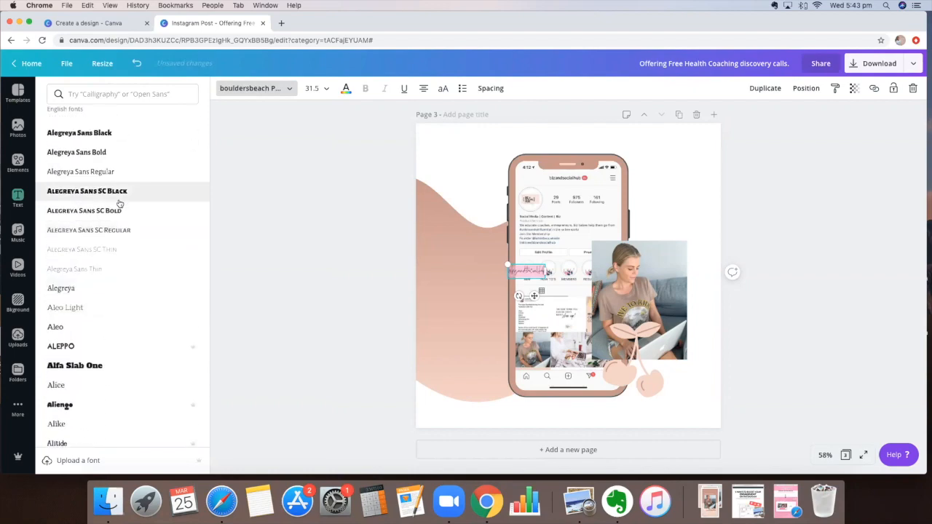
pyautogui.scroll(5, 120, 204)
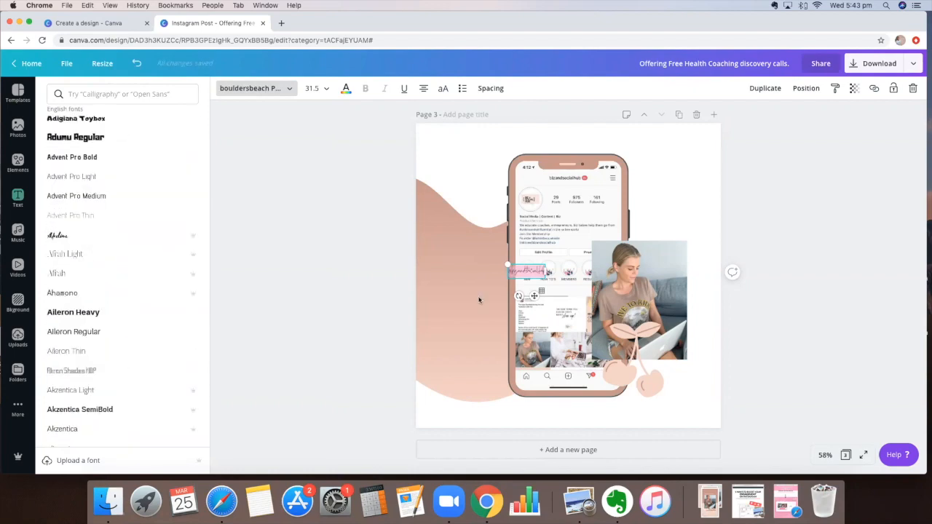
pyautogui.click(506, 365)
# Step: Enlarge the handle text to size 72 and move it onto the woman's photo
pyautogui.moveTo(508, 264)
pyautogui.mouseDown()
pyautogui.moveTo(374, 214)
pyautogui.moveTo(402, 224)
pyautogui.mouseUp()
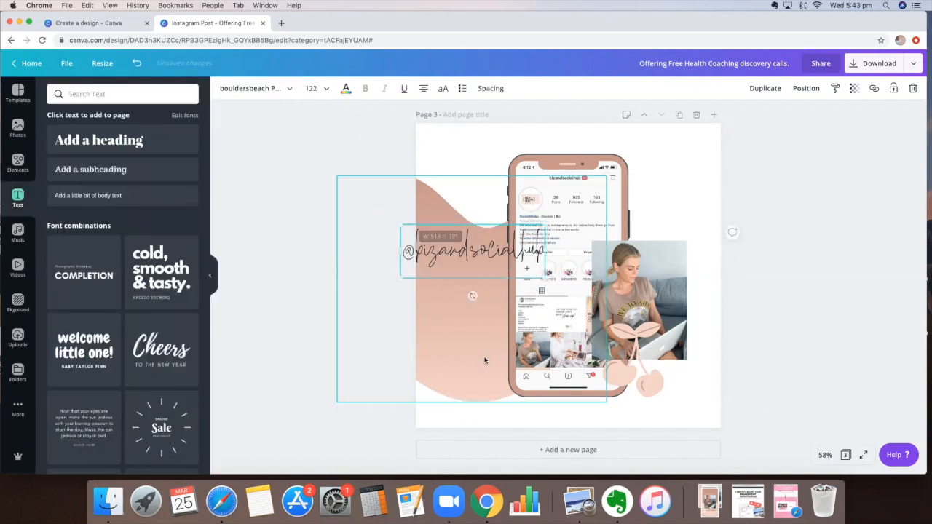
pyautogui.moveTo(456, 268); pyautogui.dragTo(486, 344)
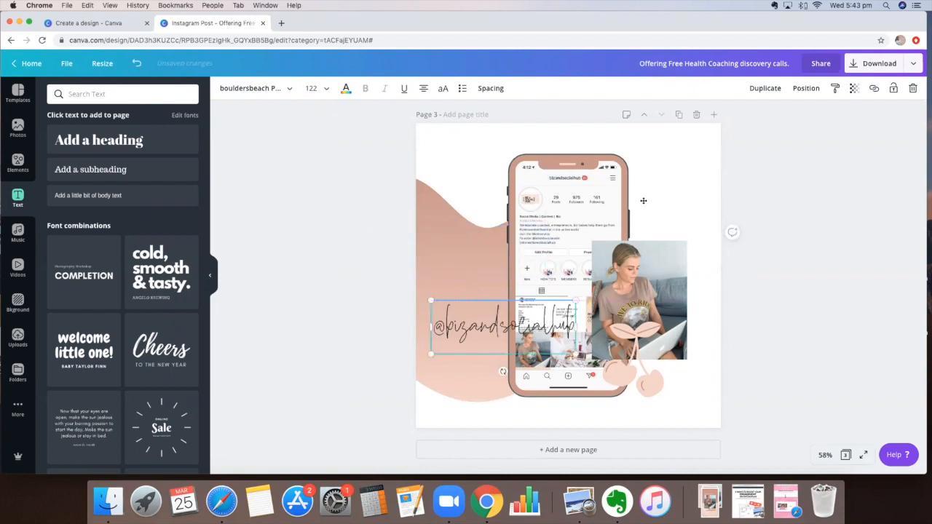
pyautogui.moveTo(576, 300); pyautogui.dragTo(518, 322)
pyautogui.moveTo(487, 358); pyautogui.dragTo(649, 281)
# Step: Shrink the handle to 47.6, rotate it to about -90°, and tuck it beside the phone's right edge
pyautogui.moveTo(602, 210); pyautogui.dragTo(631, 220)
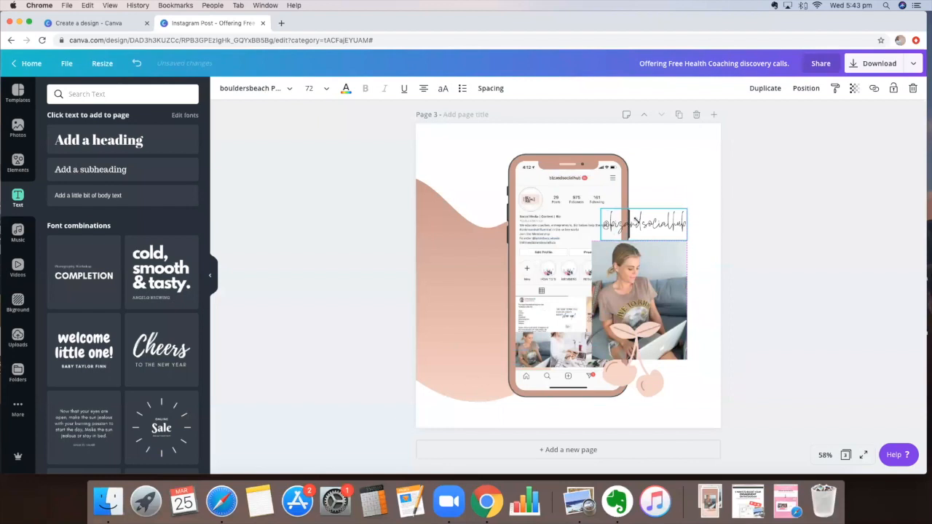
pyautogui.click(698, 221)
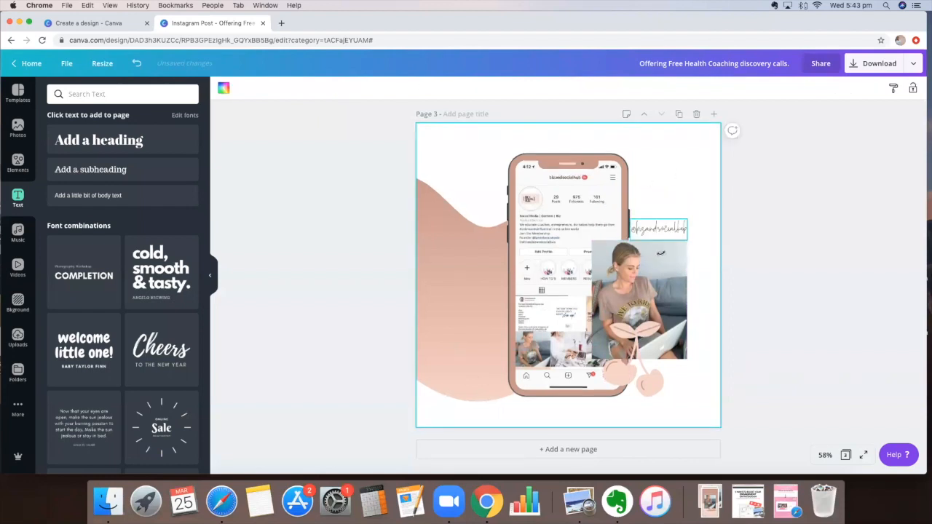
pyautogui.click(665, 230)
pyautogui.moveTo(651, 257); pyautogui.dragTo(657, 226)
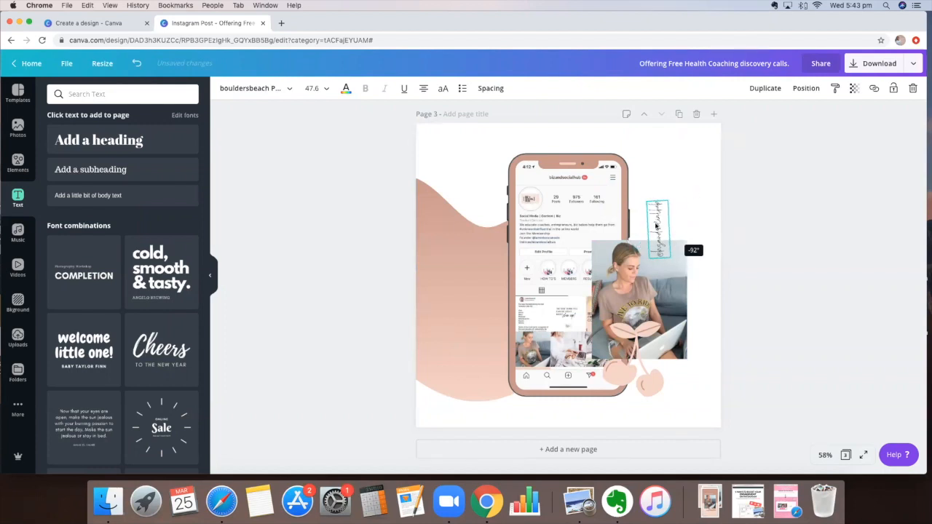
pyautogui.click(636, 200)
pyautogui.moveTo(655, 225); pyautogui.dragTo(640, 204)
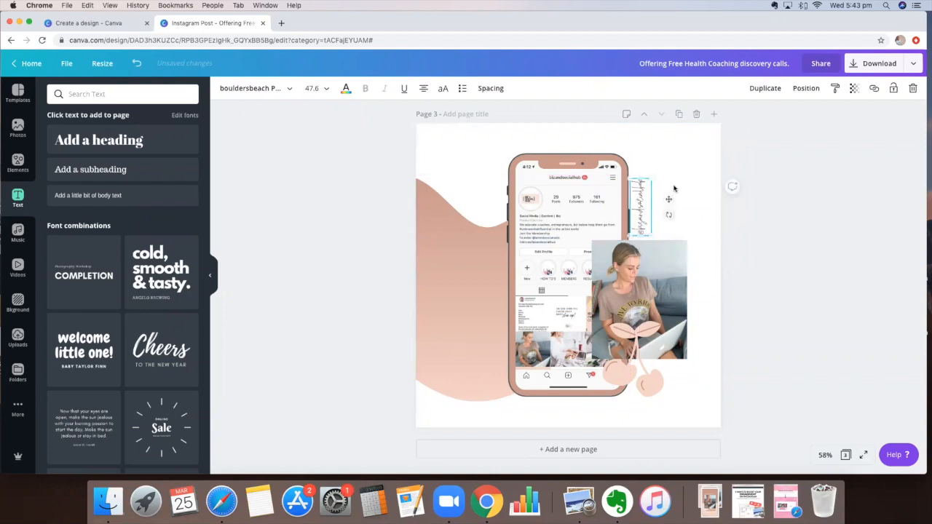
pyautogui.click(541, 301)
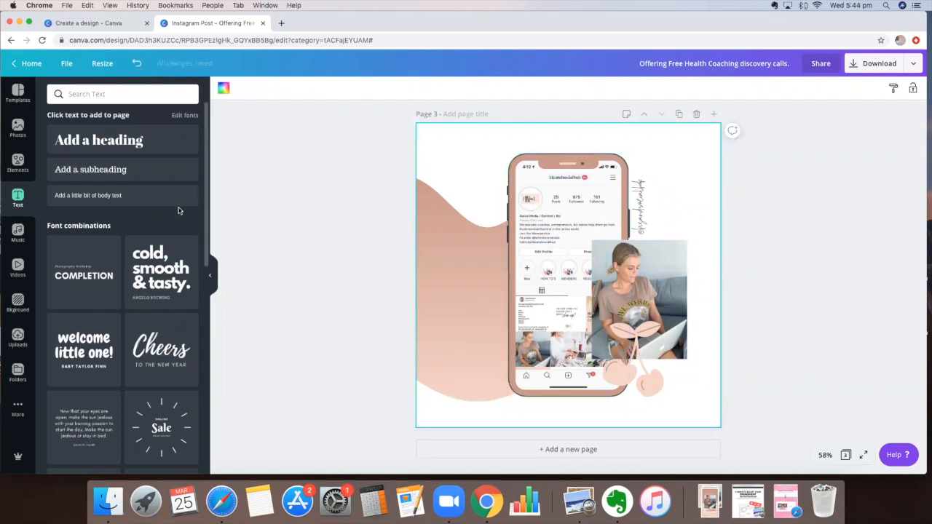
# Step: Fill page 4 with the first sky-and-hills grid, narrowed to the page's left 60%
pyautogui.scroll(2, 564, 110)
pyautogui.scroll(2, 564, 111)
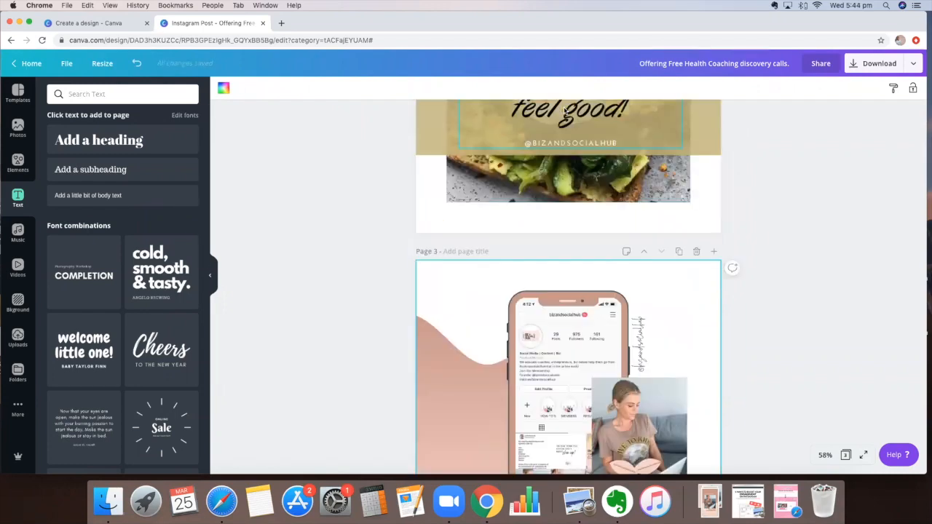
pyautogui.scroll(8, 565, 111)
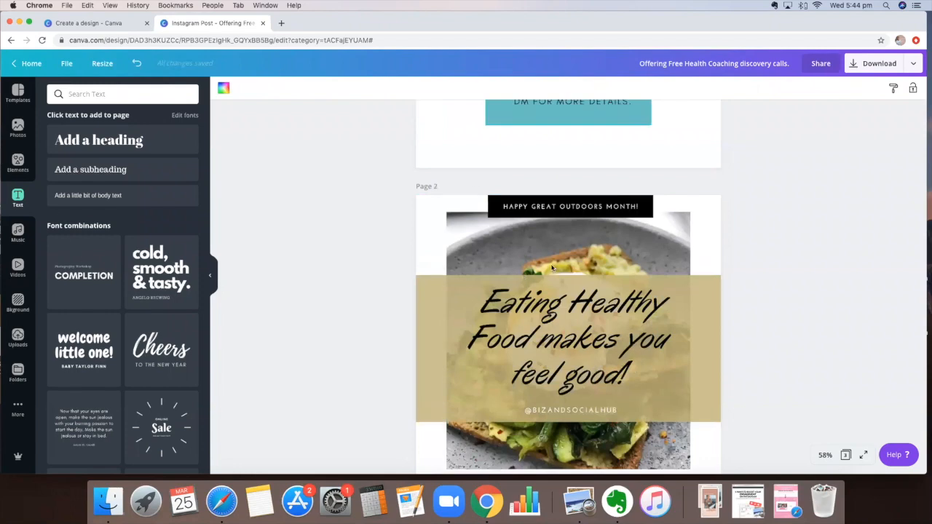
pyautogui.scroll(-10, 583, 299)
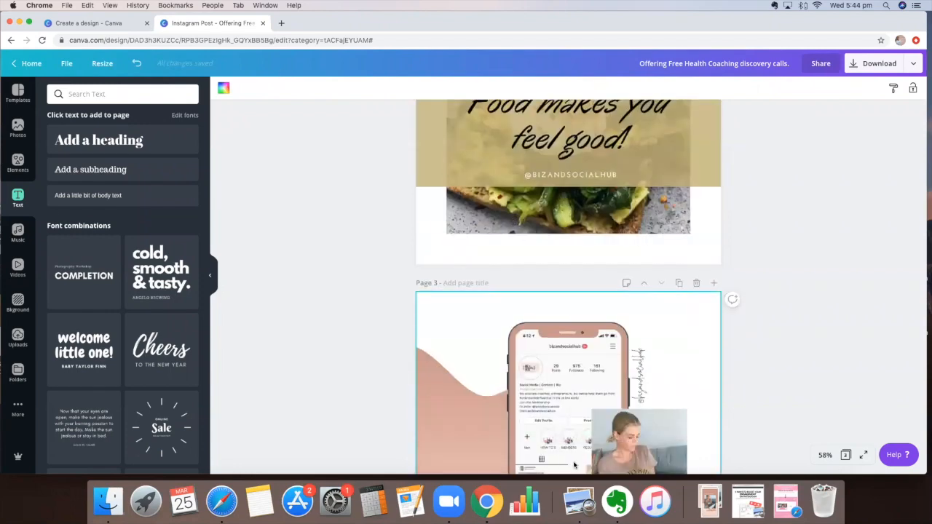
pyautogui.scroll(-4, 579, 452)
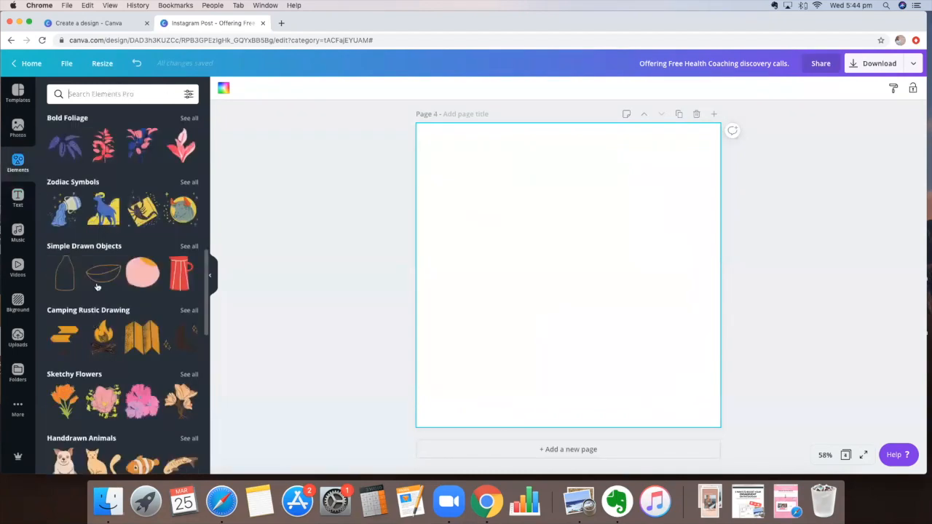
pyautogui.scroll(10, 80, 318)
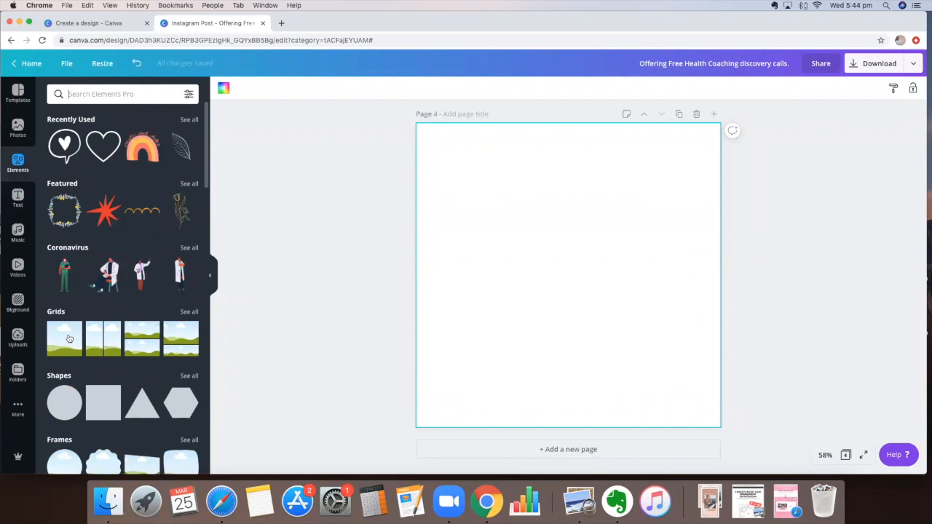
pyautogui.click(69, 339)
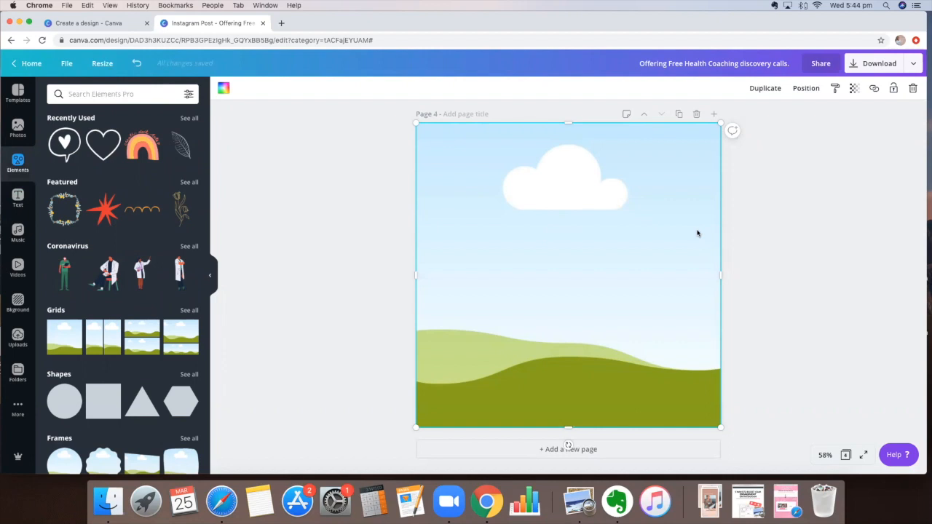
pyautogui.moveTo(720, 273); pyautogui.dragTo(600, 286)
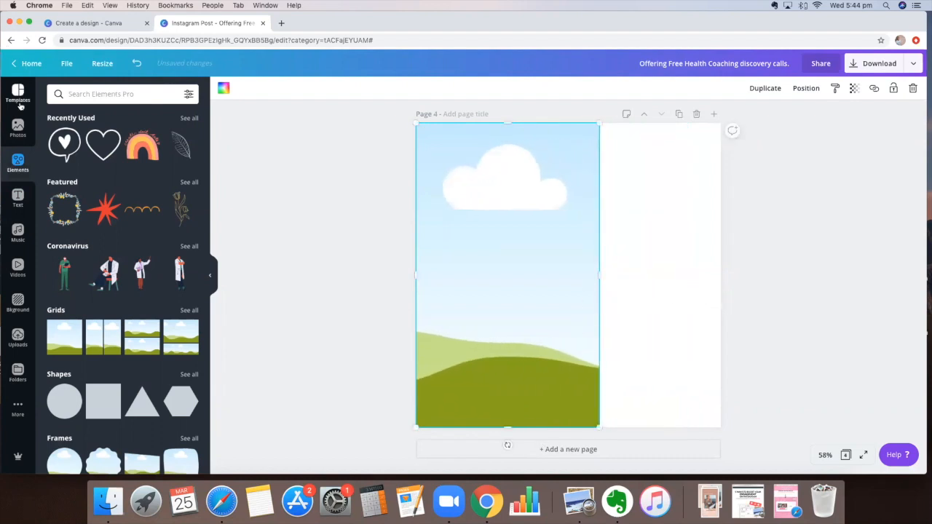
# Step: Search photos for 'ocean' and drop the hand-in-water image into page 4's left panel
pyautogui.click(18, 128)
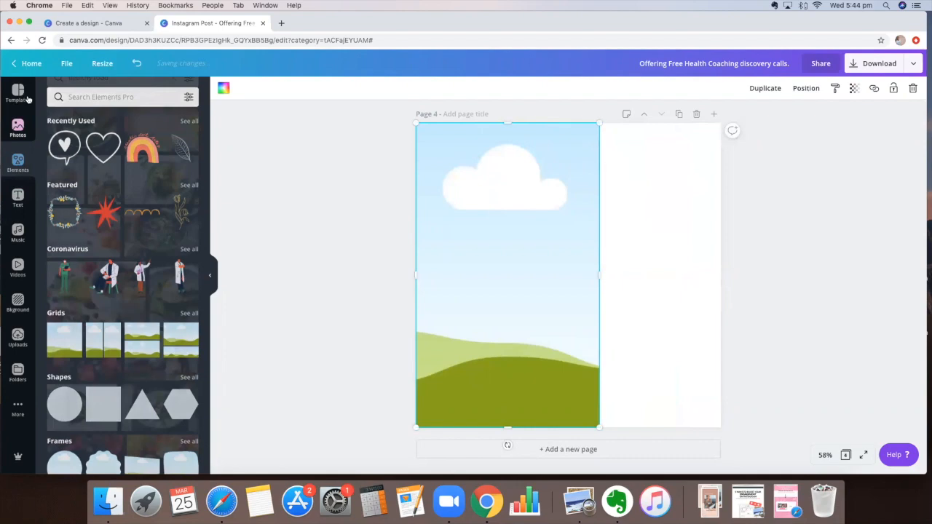
pyautogui.click(109, 94)
pyautogui.write('ocean')
pyautogui.press('Return')
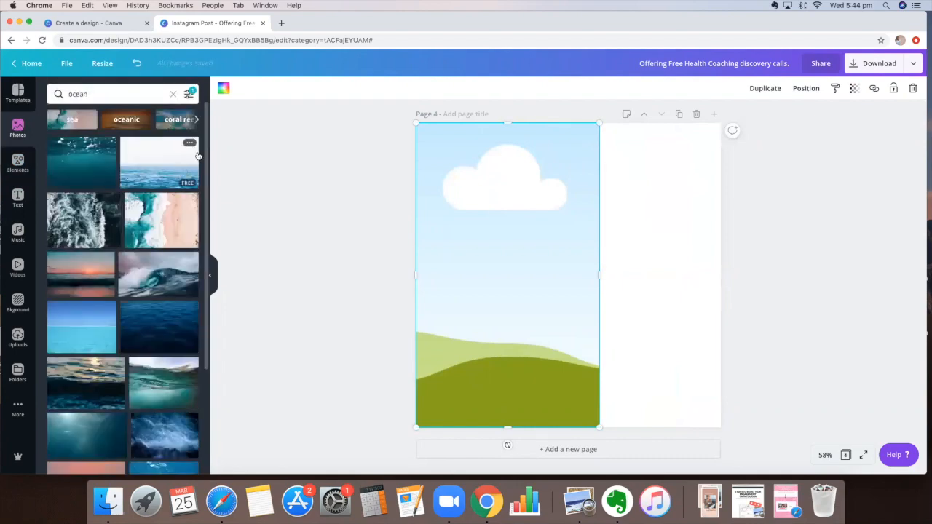
pyautogui.scroll(-1, 127, 430)
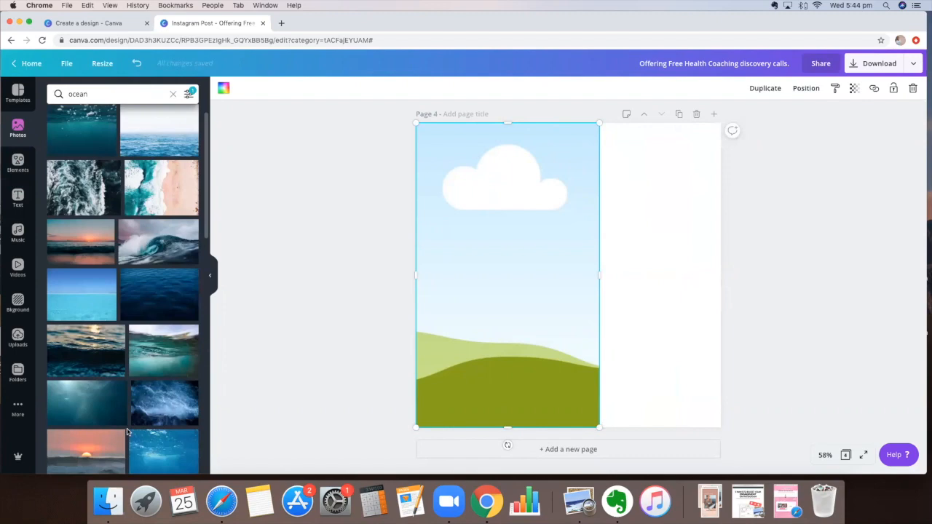
pyautogui.scroll(-1, 127, 432)
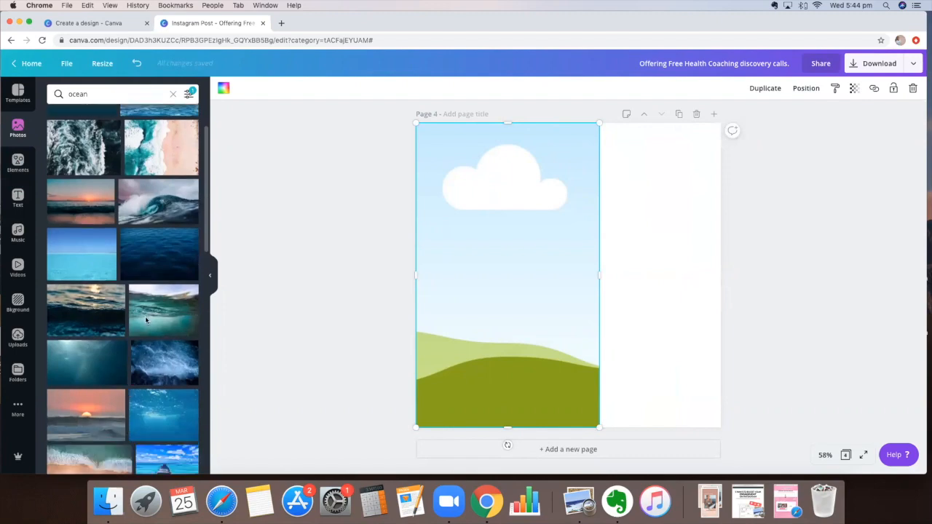
pyautogui.scroll(-2, 145, 316)
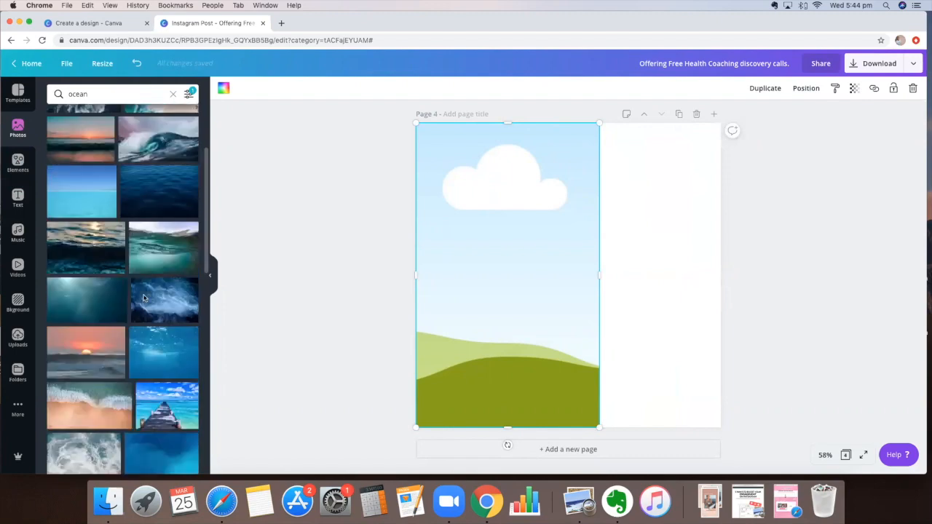
pyautogui.scroll(-5, 144, 298)
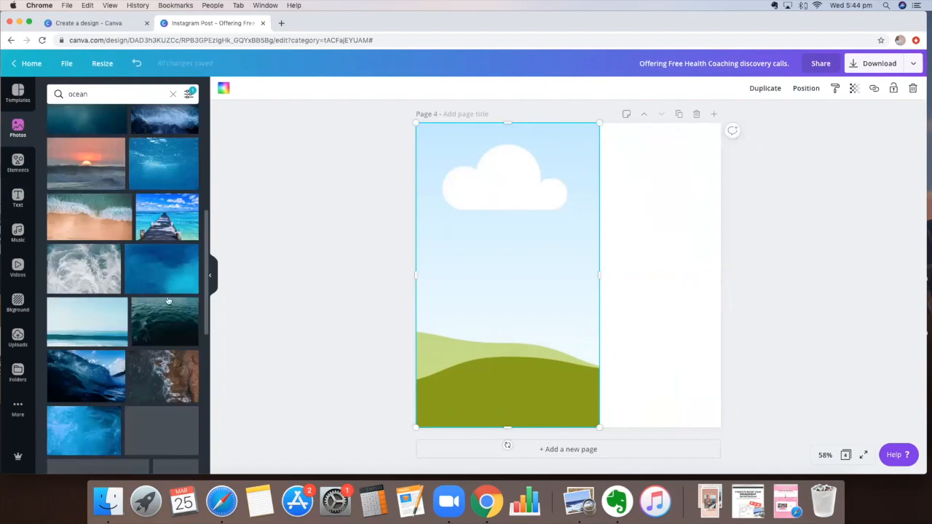
pyautogui.scroll(-2, 167, 301)
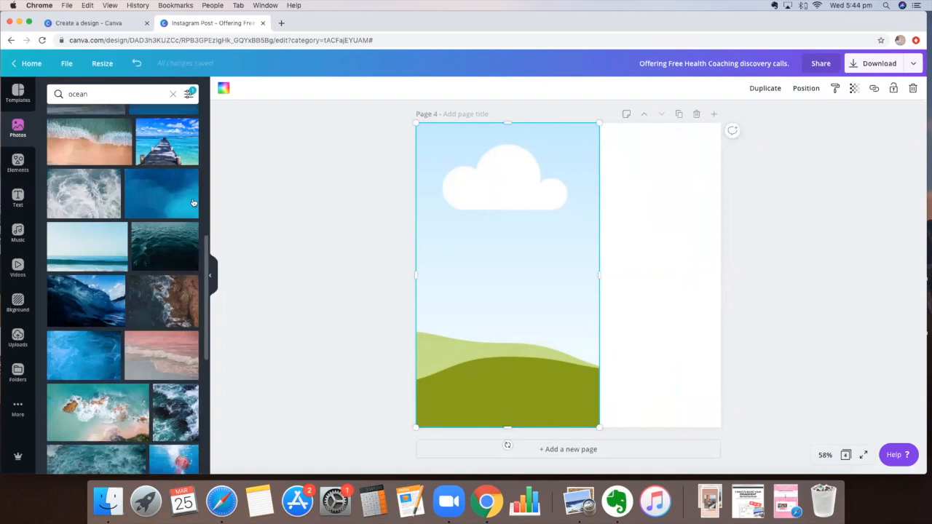
pyautogui.scroll(-10, 173, 270)
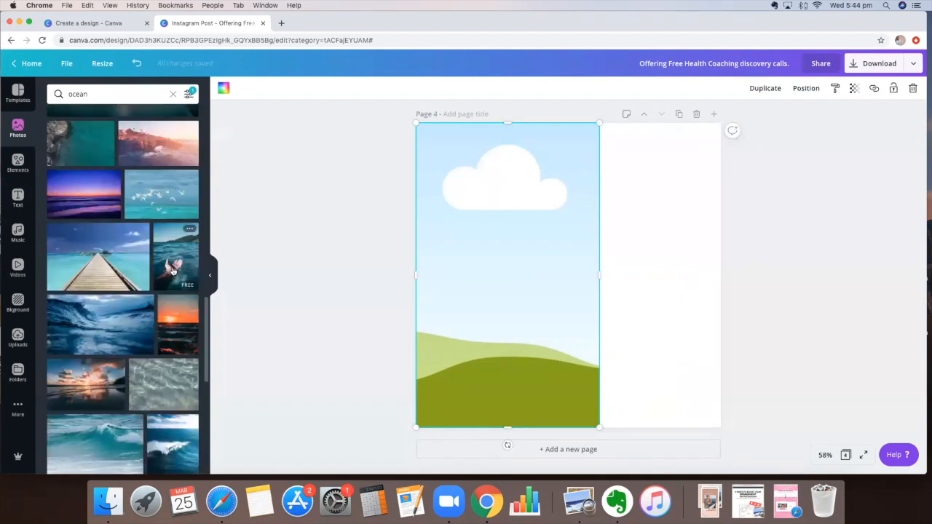
pyautogui.moveTo(166, 263); pyautogui.dragTo(622, 295)
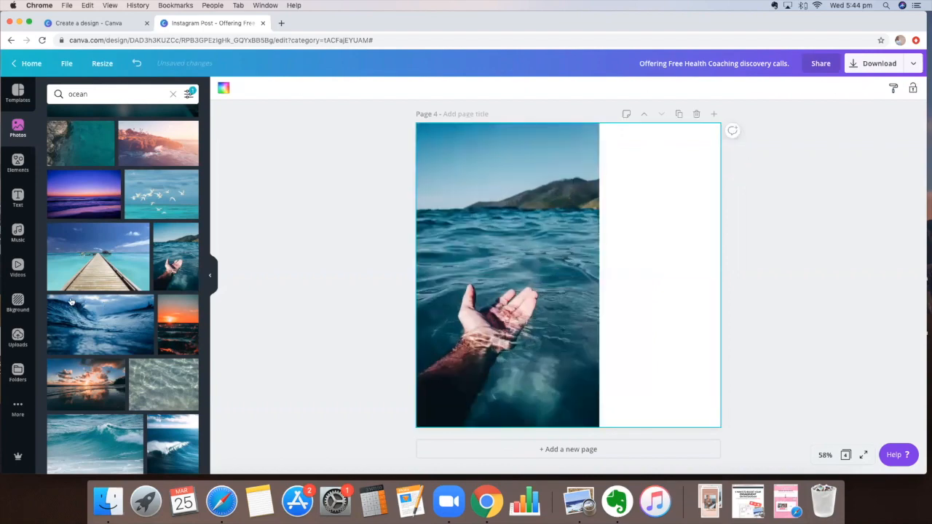
# Step: Add a circle frame with the sunlit cliffs photo overlapping the ocean photo's right edge
pyautogui.click(18, 162)
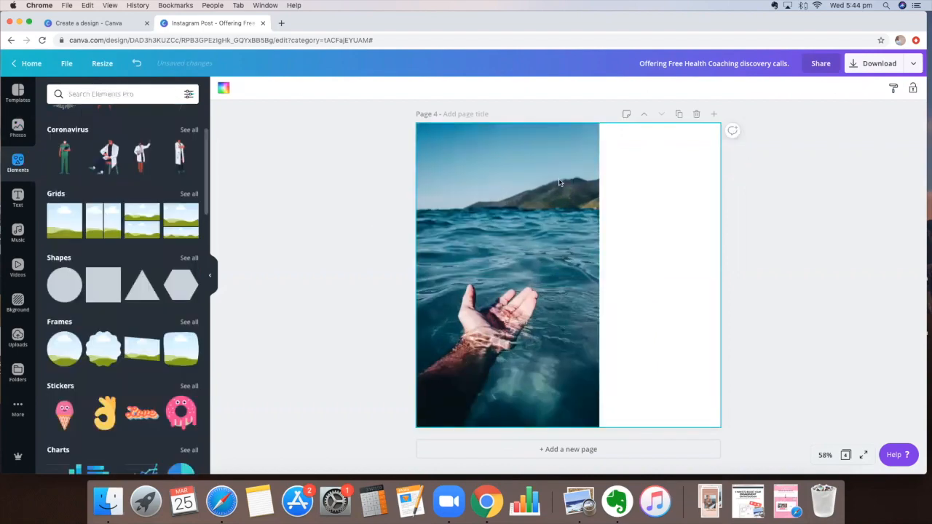
pyautogui.scroll(-1, 117, 219)
pyautogui.click(64, 303)
pyautogui.moveTo(566, 203); pyautogui.dragTo(625, 262)
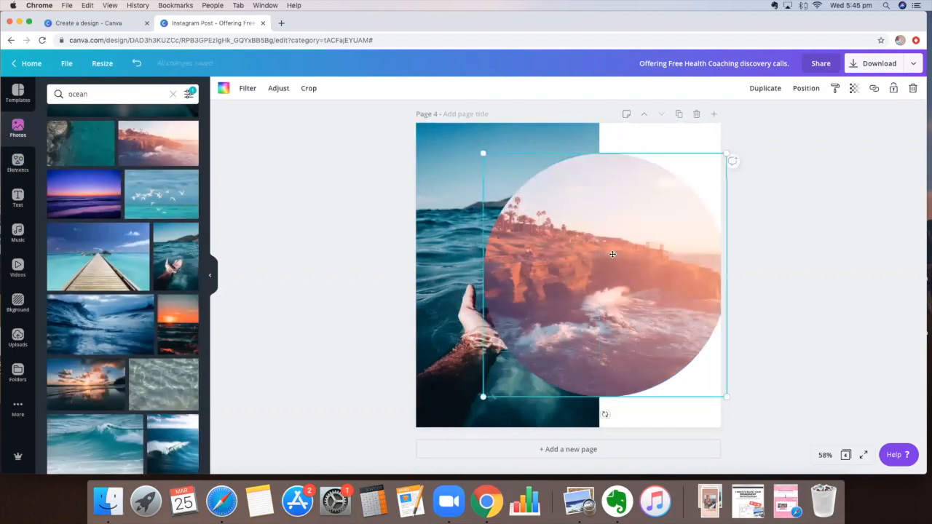
pyautogui.moveTo(618, 255); pyautogui.dragTo(649, 257)
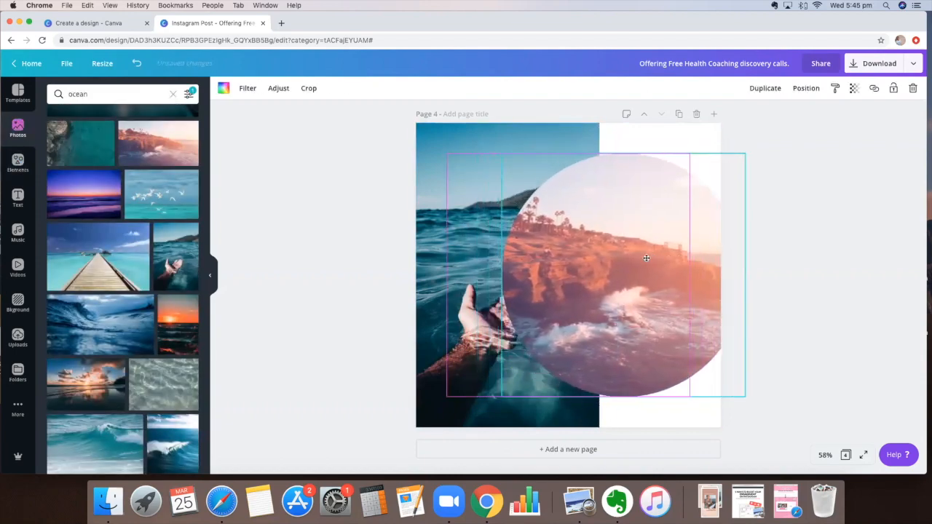
pyautogui.moveTo(619, 310); pyautogui.dragTo(557, 307)
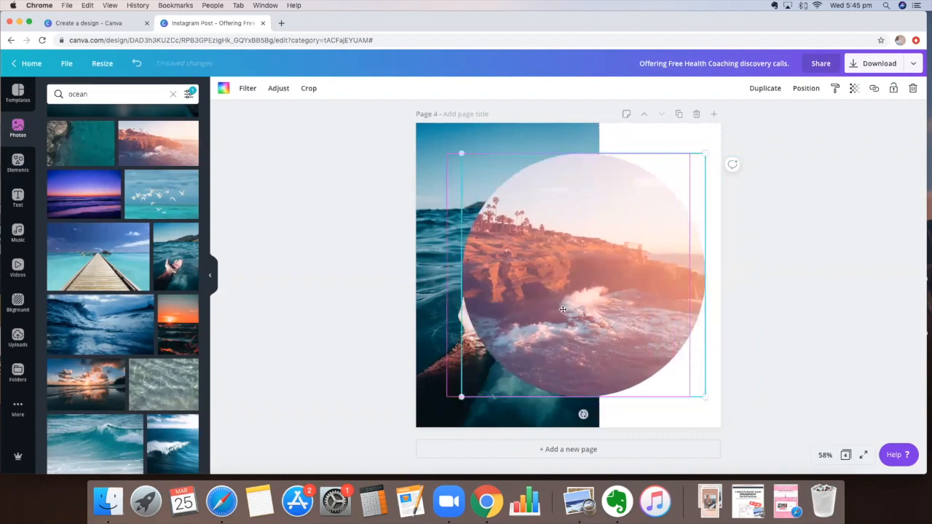
pyautogui.moveTo(563, 309); pyautogui.dragTo(630, 314)
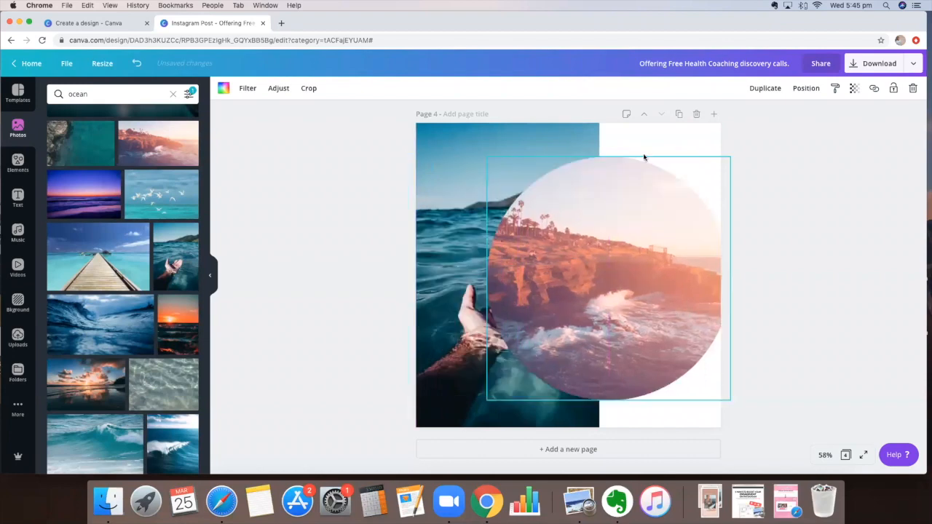
pyautogui.click(732, 130)
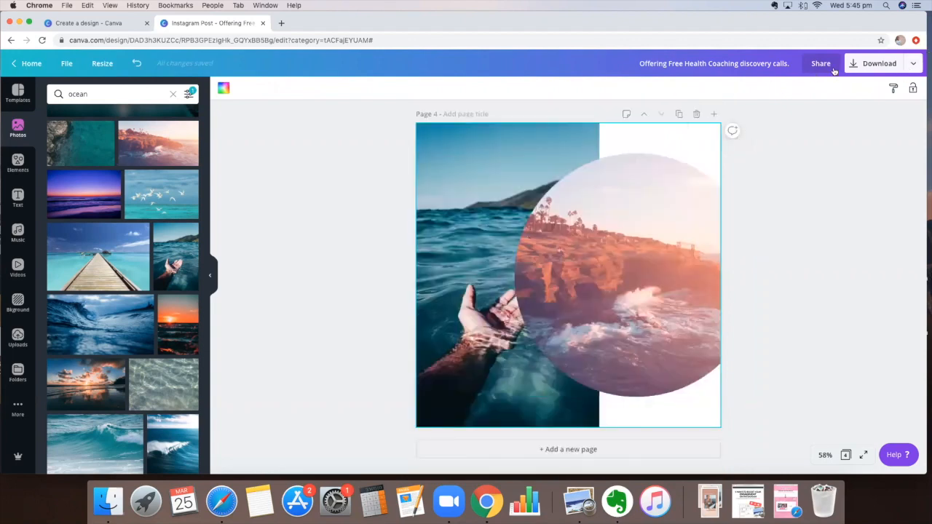
# Step: Rename the design 'TEMPLATE TUTORIAL' and bring up the Download options
pyautogui.click(723, 64)
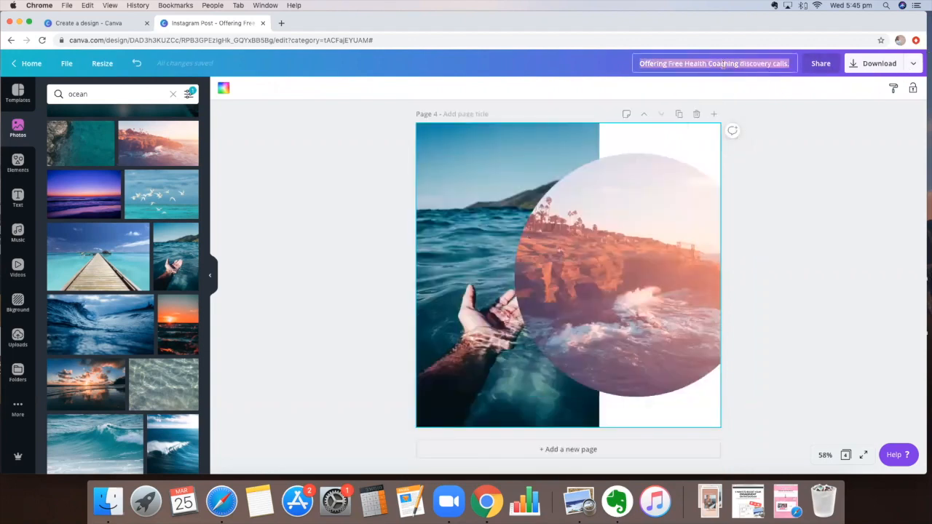
pyautogui.write('TEMPL')
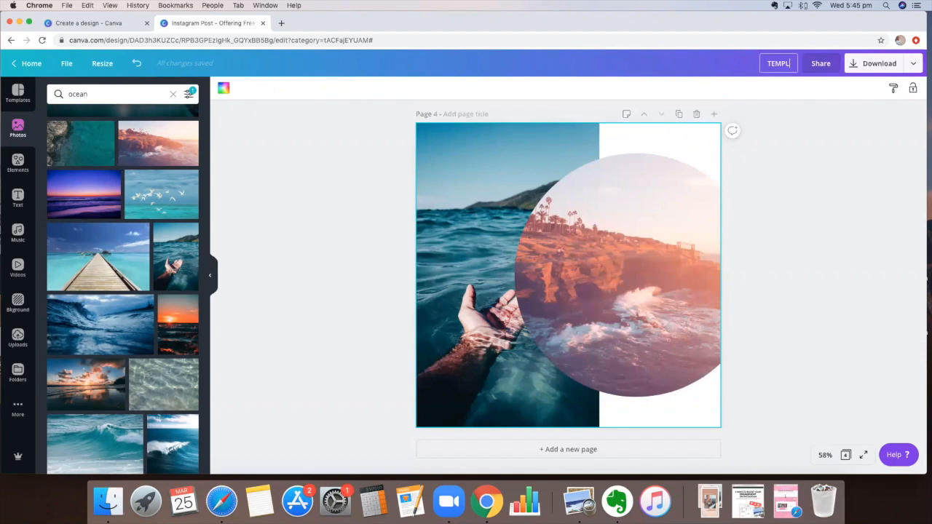
pyautogui.write('ATE TUTORIAL')
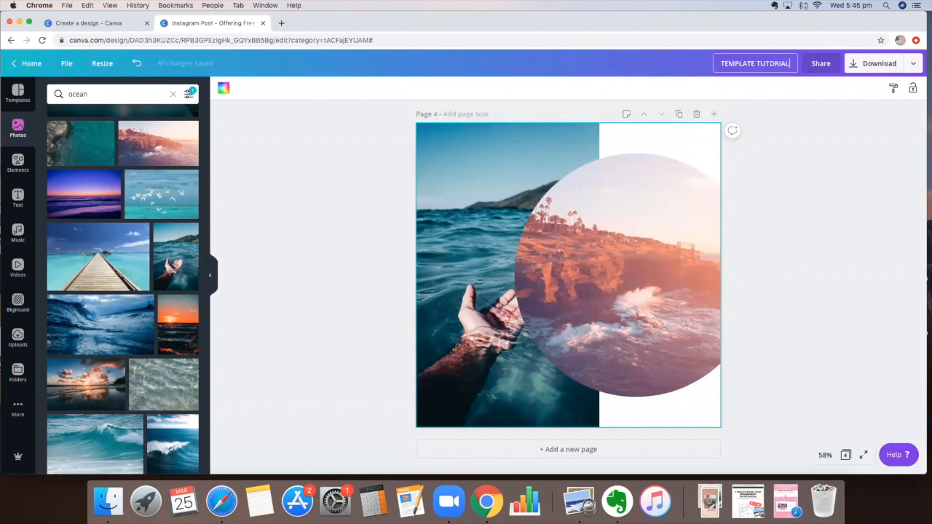
pyautogui.click(913, 65)
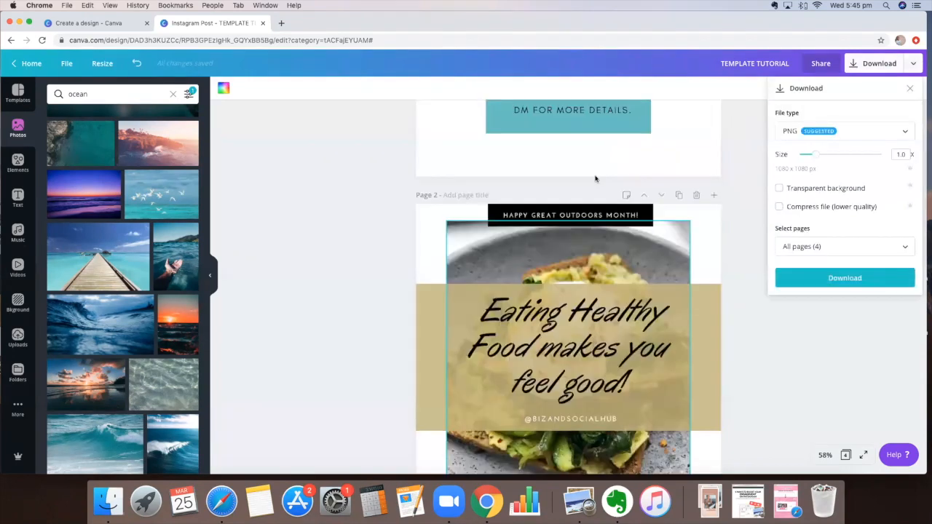
# Step: Download only Page 3 as a PNG file
pyautogui.scroll(-6, 605, 124)
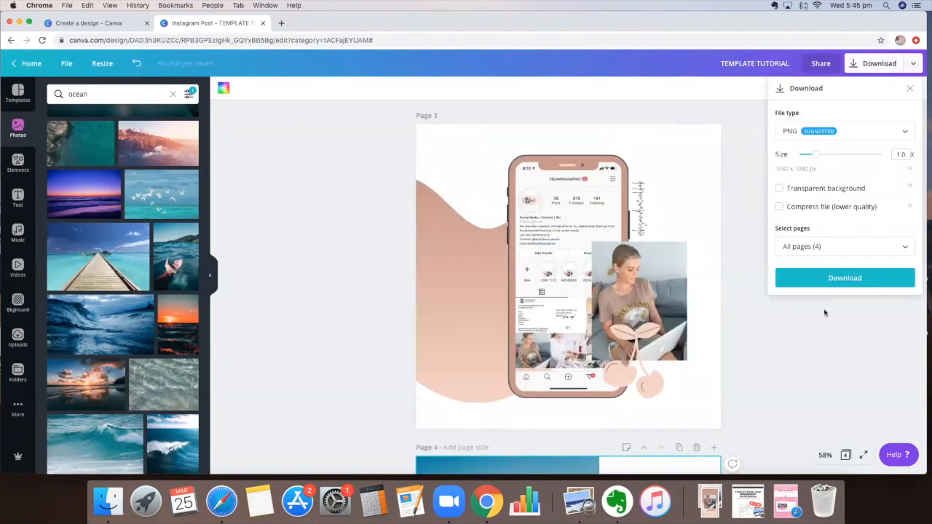
pyautogui.click(847, 130)
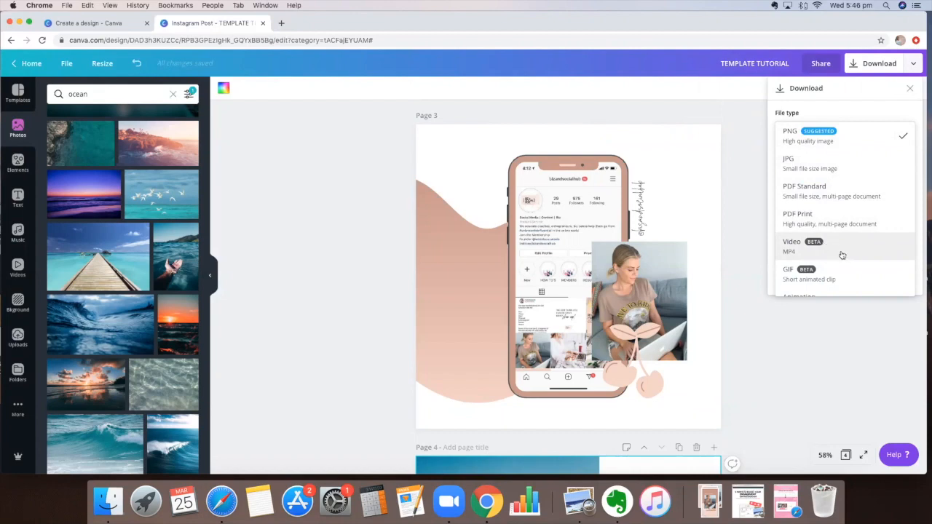
pyautogui.click(821, 148)
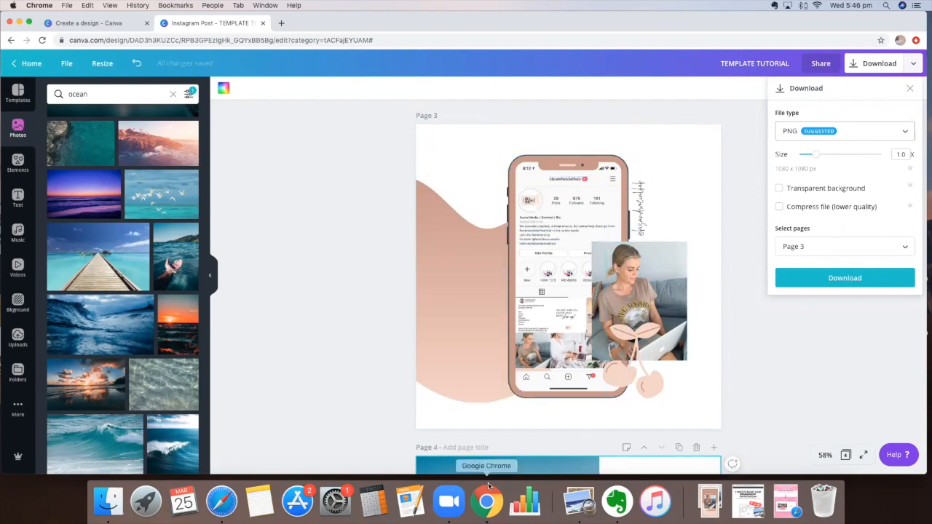
pyautogui.scroll(-2, 495, 241)
pyautogui.scroll(2, 695, 139)
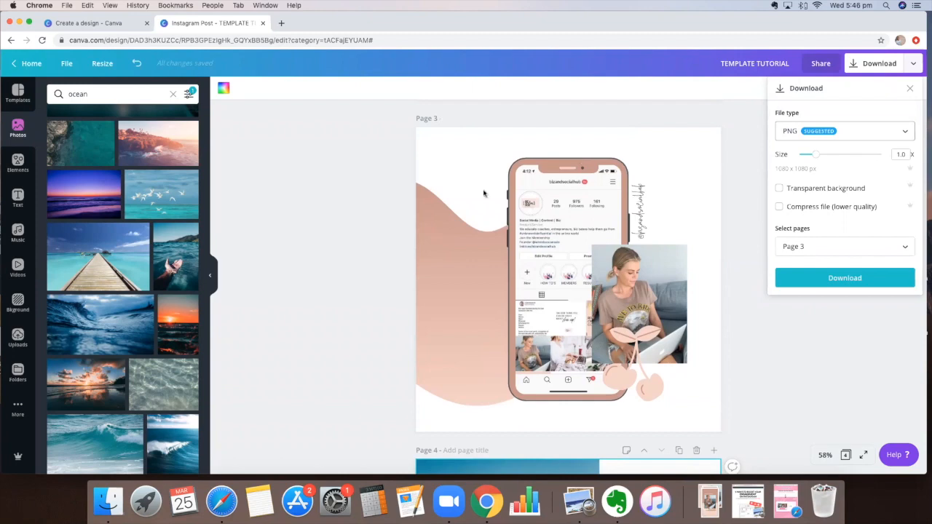
pyautogui.click(810, 275)
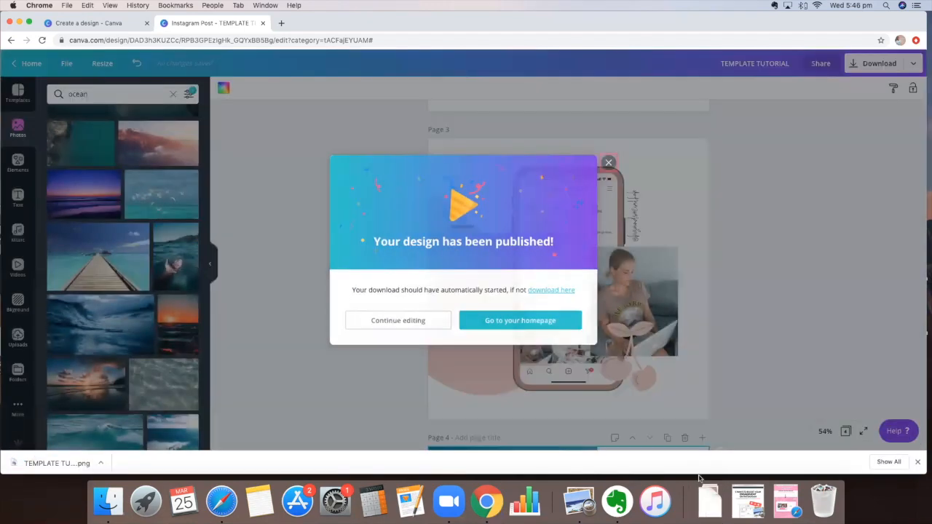
# Step: Dismiss the 'Your design has been published!' confirmation
pyautogui.click(353, 122)
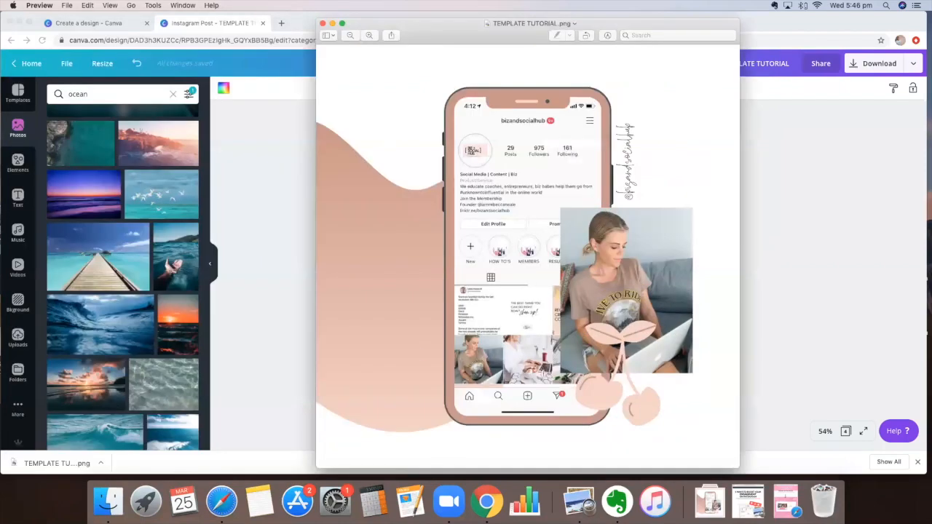
# Step: Zoom out on the exported phone mockup PNG in Preview, then return to the Canva editor
pyautogui.scroll(-1, 532, 286)
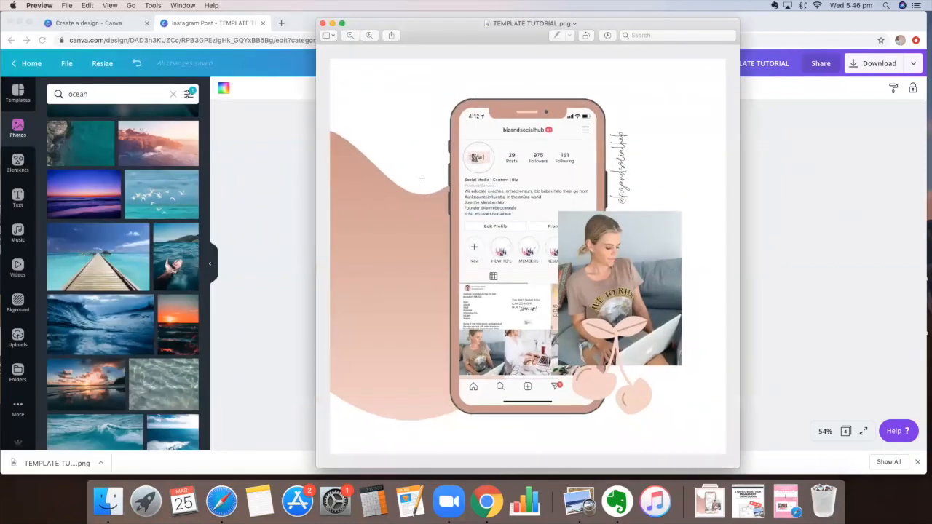
pyautogui.scroll(-1, 422, 178)
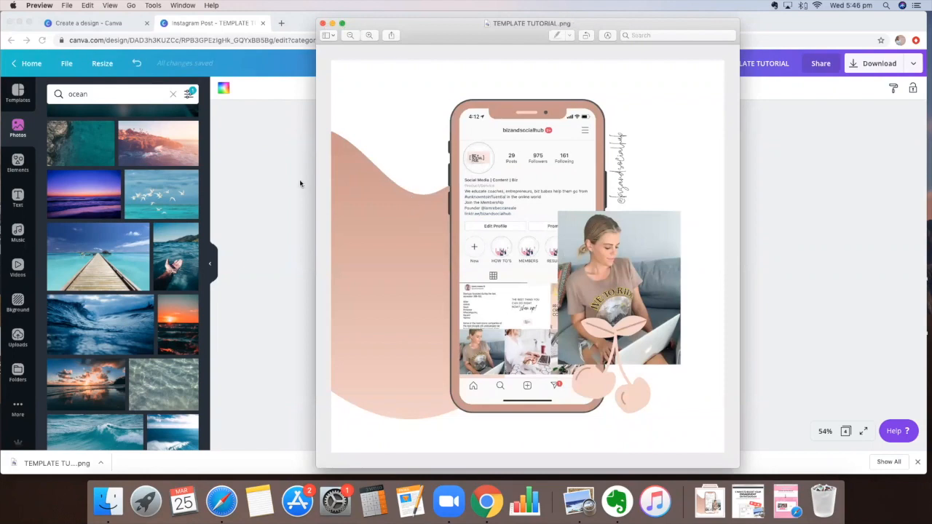
pyautogui.click(306, 159)
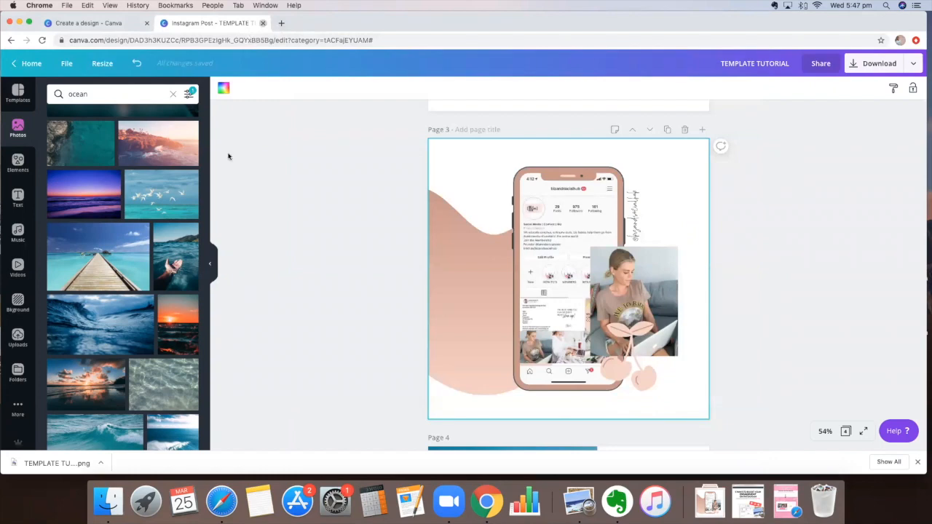
# Step: Close the current design tab and reopen TEMPLATE TUTORIAL from Your designs on the Canva home page
pyautogui.press('super+w')
pyautogui.click(32, 132)
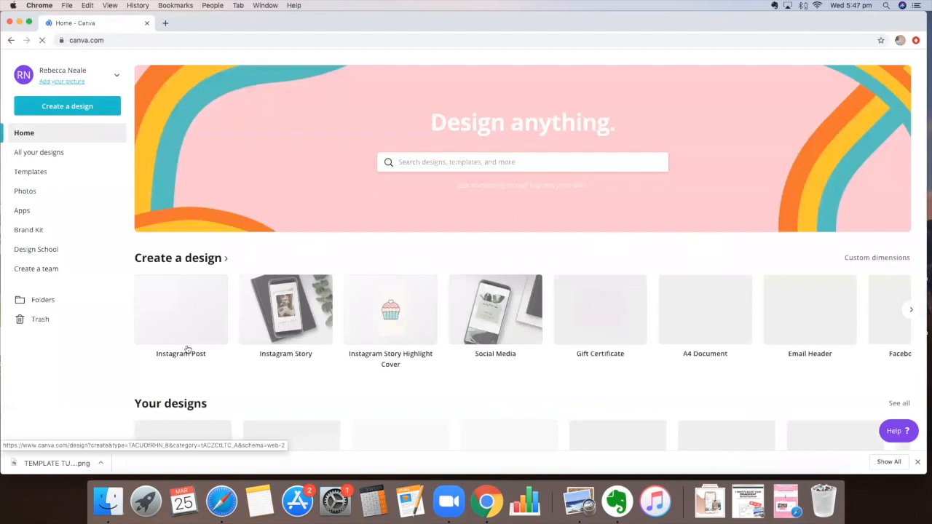
pyautogui.scroll(-3, 246, 385)
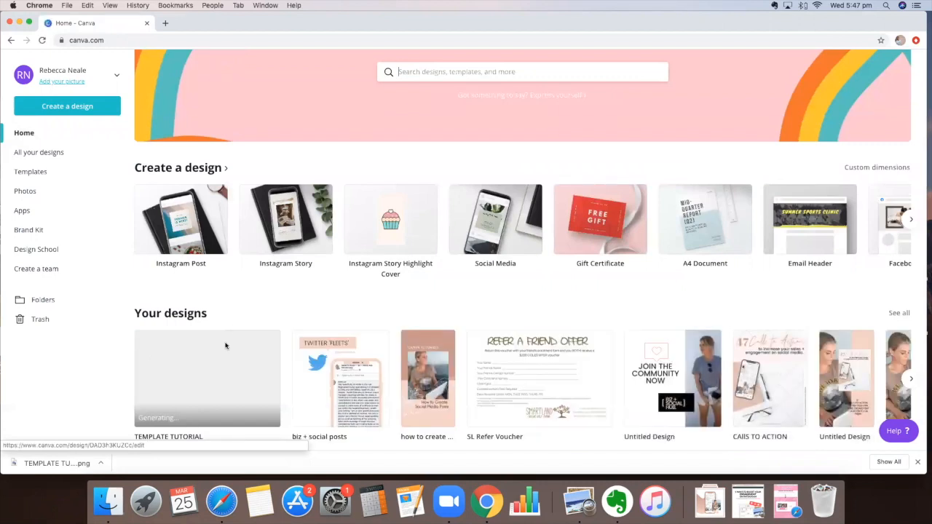
pyautogui.scroll(-1, 194, 311)
pyautogui.click(194, 310)
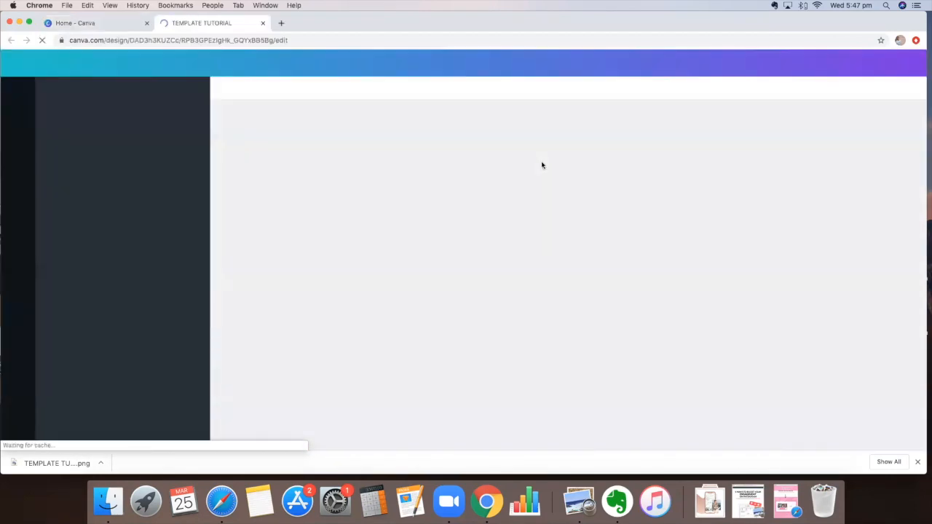